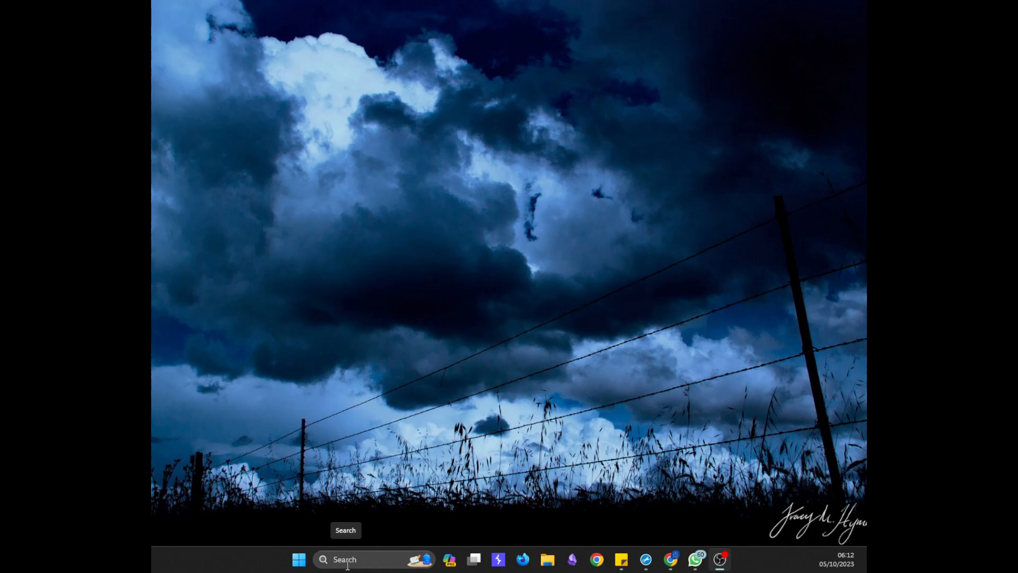
- Launch Burp Suite Community Edition
{"action": "left_click", "coordinate": [348, 562]}
{"action": "type", "text": "comm"}
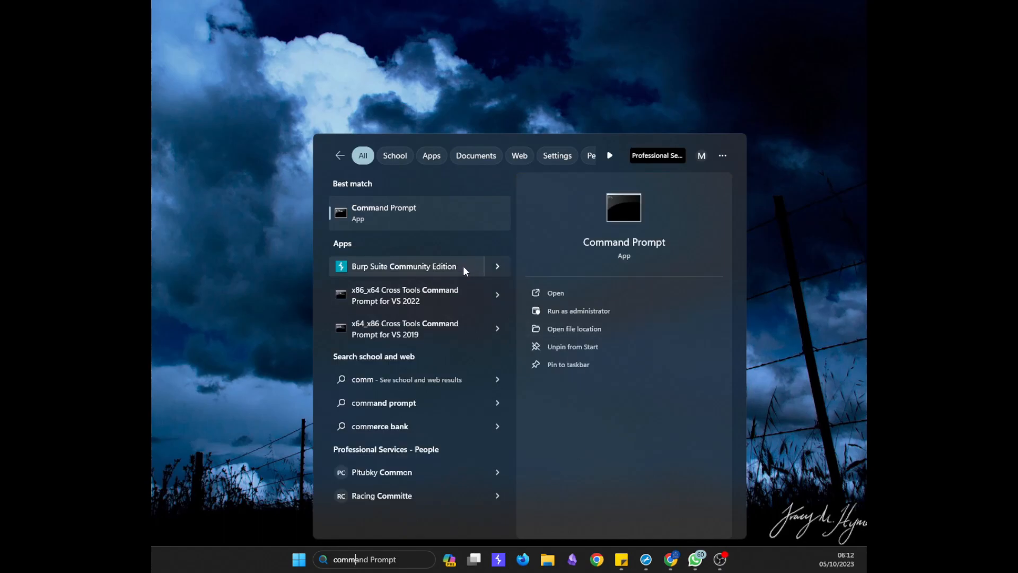
{"action": "key", "text": "Return"}
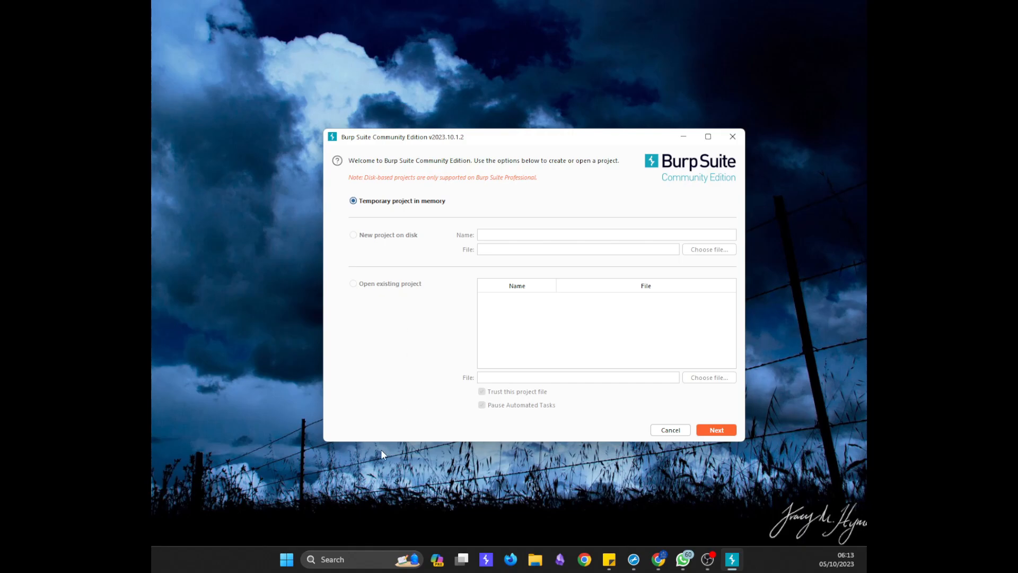
- Open Paint with a blank canvas and enlarge its window to fill the screen
{"action": "left_click", "coordinate": [358, 560]}
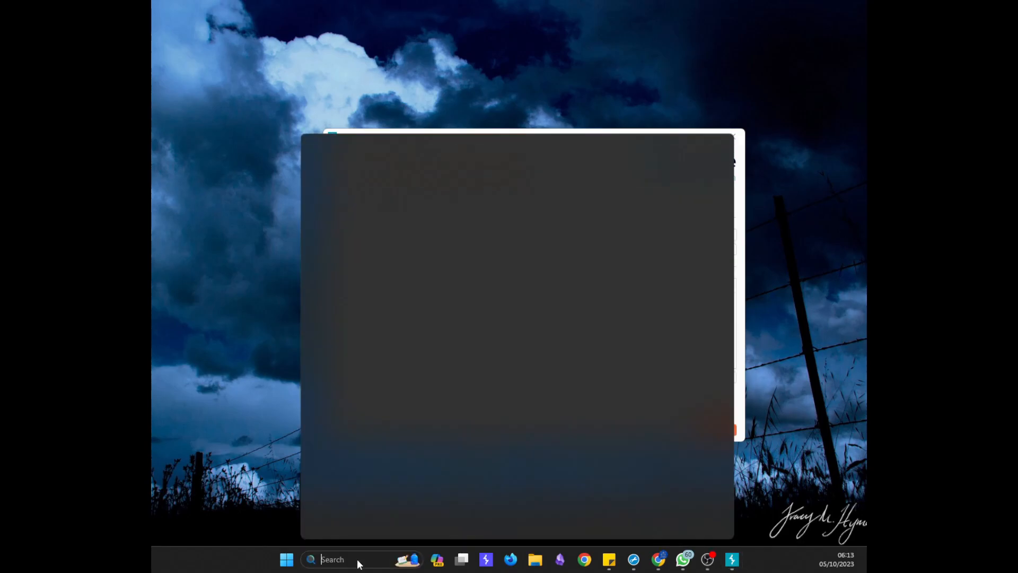
{"action": "type", "text": "paint"}
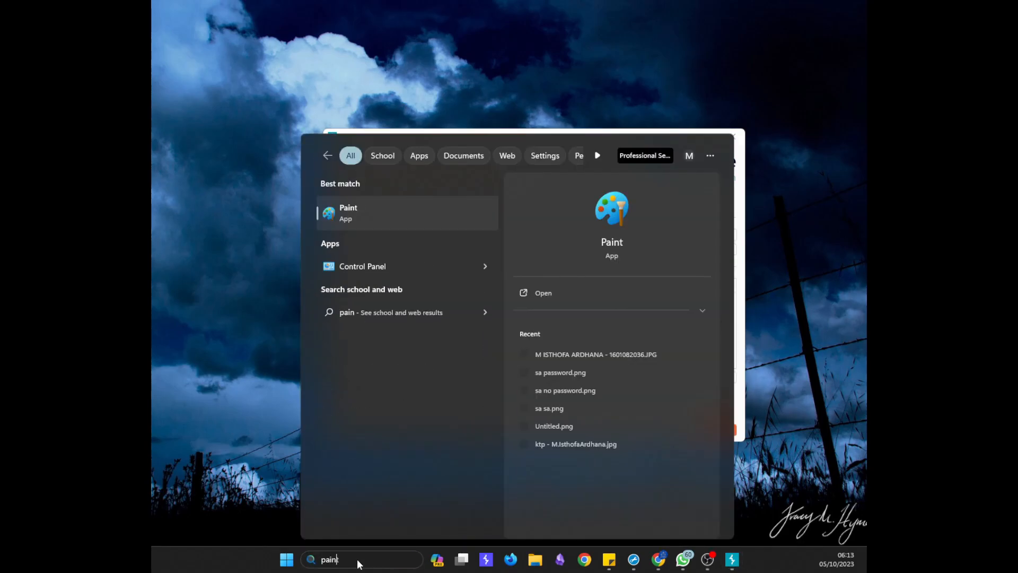
{"action": "key", "text": "Return"}
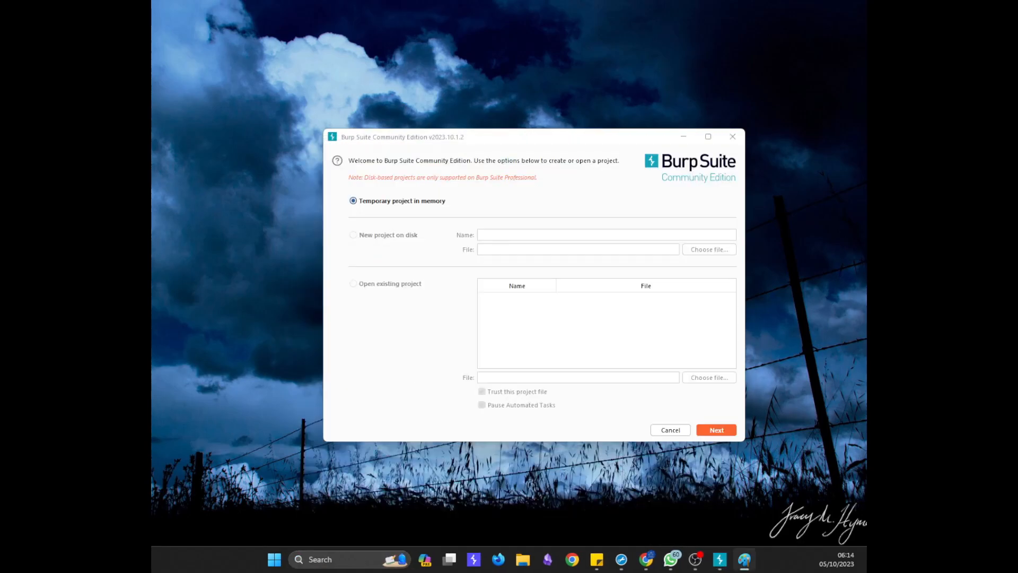
{"action": "mouse_move", "coordinate": [0, 161]}
{"action": "left_mouse_down"}
{"action": "mouse_move", "coordinate": [138, 161]}
{"action": "mouse_move", "coordinate": [340, 138]}
{"action": "mouse_move", "coordinate": [552, 69]}
{"action": "mouse_move", "coordinate": [488, 2]}
{"action": "left_mouse_up"}
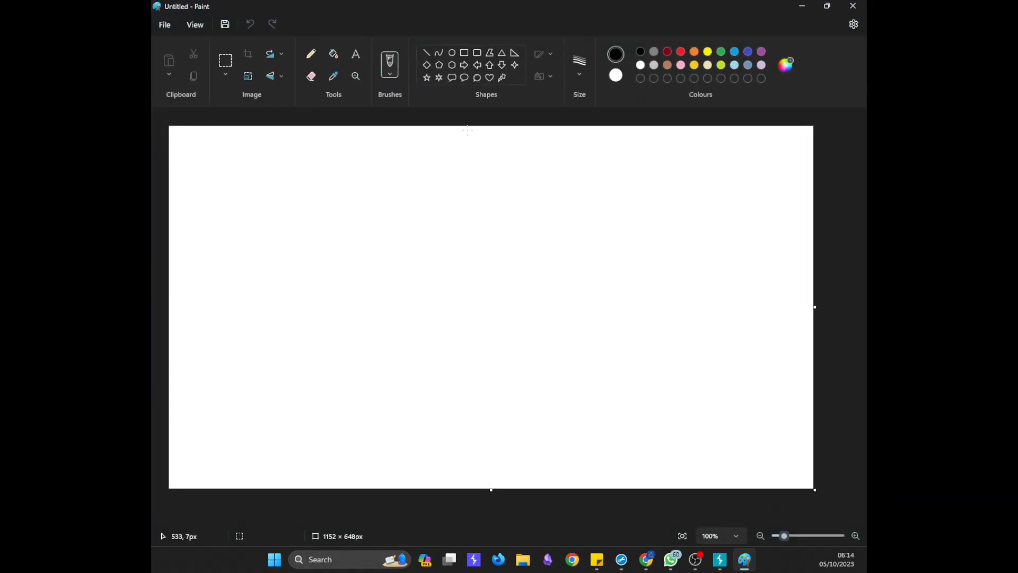
- Draw two rectangles on opposite sides of the canvas, about 218 × 129 px on the left and 247 × 137 px on the right
{"action": "left_click", "coordinate": [466, 52]}
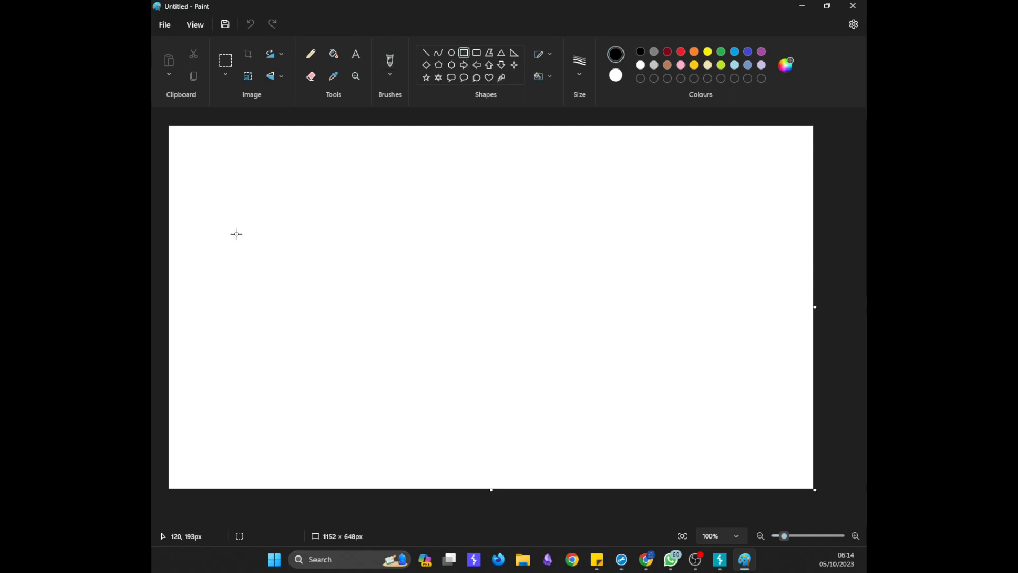
{"action": "left_click_drag", "start_coordinate": [229, 237], "coordinate": [351, 309]}
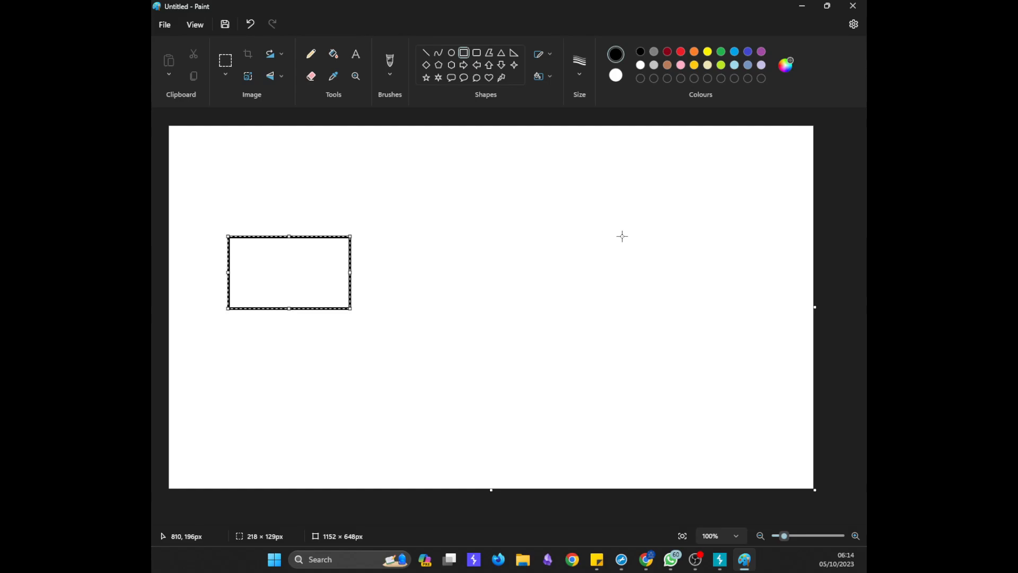
{"action": "left_click_drag", "start_coordinate": [615, 236], "coordinate": [753, 312]}
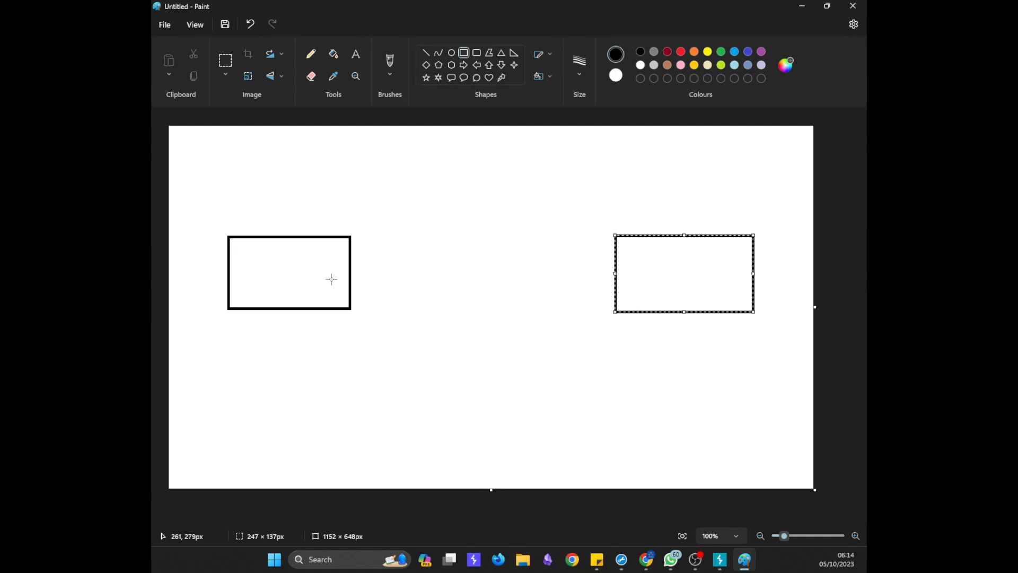
- Label the left rectangle "PC/Android" with a text box inside it
{"action": "left_click", "coordinate": [355, 53]}
{"action": "left_click", "coordinate": [256, 259]}
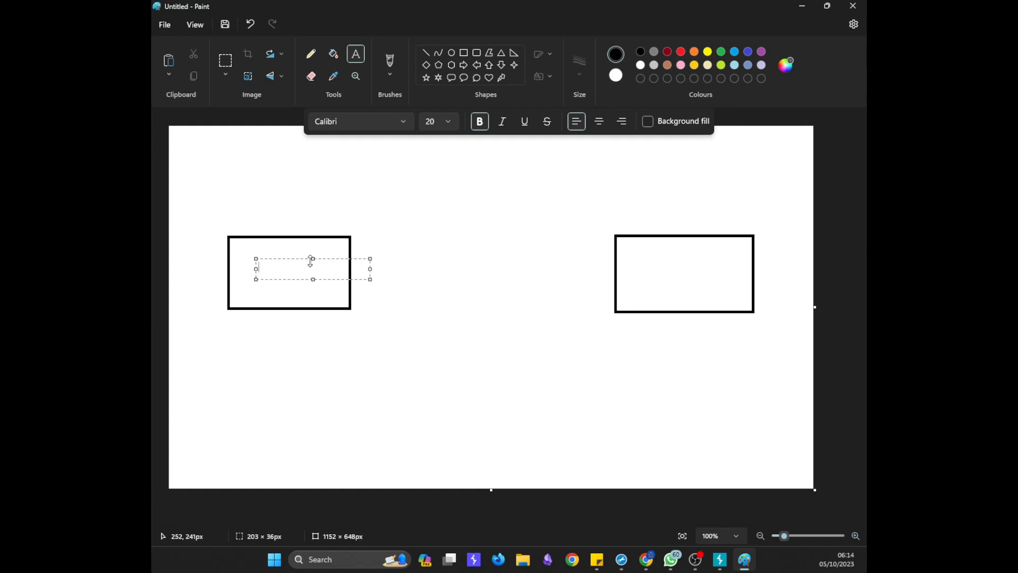
{"action": "type", "text": "PC/And"}
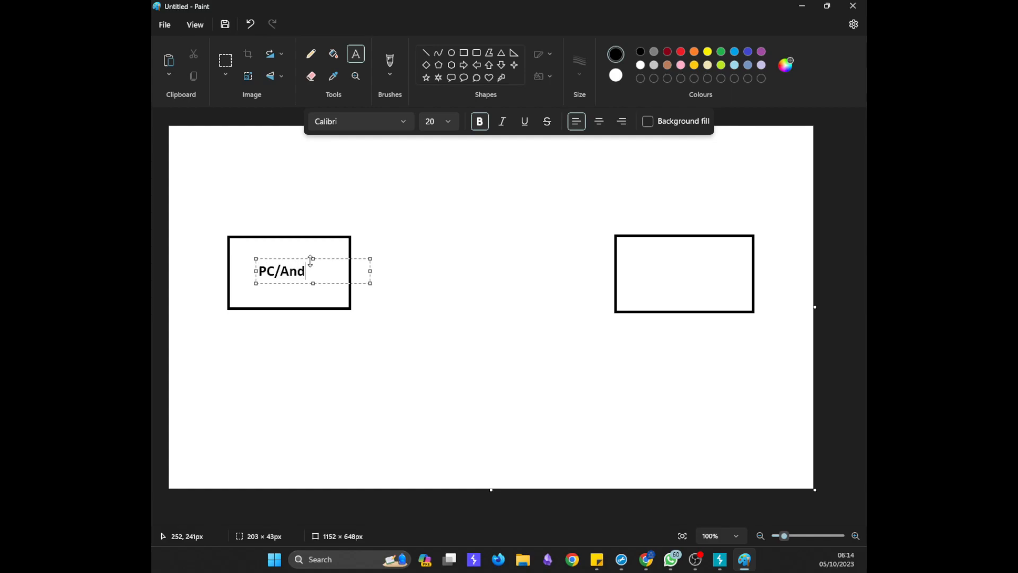
{"action": "type", "text": "o"}
{"action": "key", "text": "BackSpace"}
{"action": "type", "text": "roid"}
{"action": "left_click", "coordinate": [419, 285]}
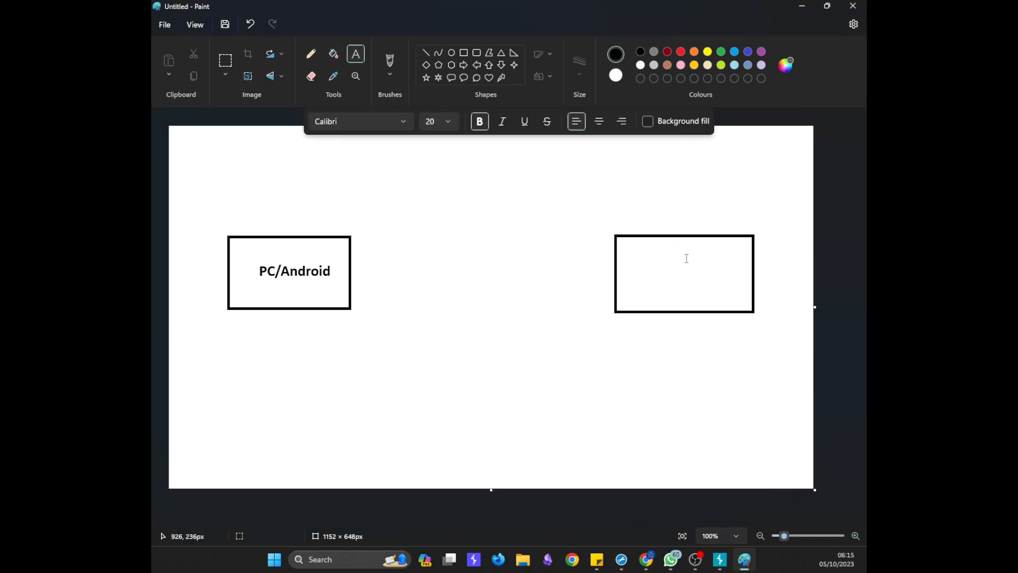
- Label the right rectangle "Server (Google.com)" and draw a straight line connecting it to the PC/Android box
{"action": "left_click", "coordinate": [654, 267]}
{"action": "type", "text": "Server (Google."}
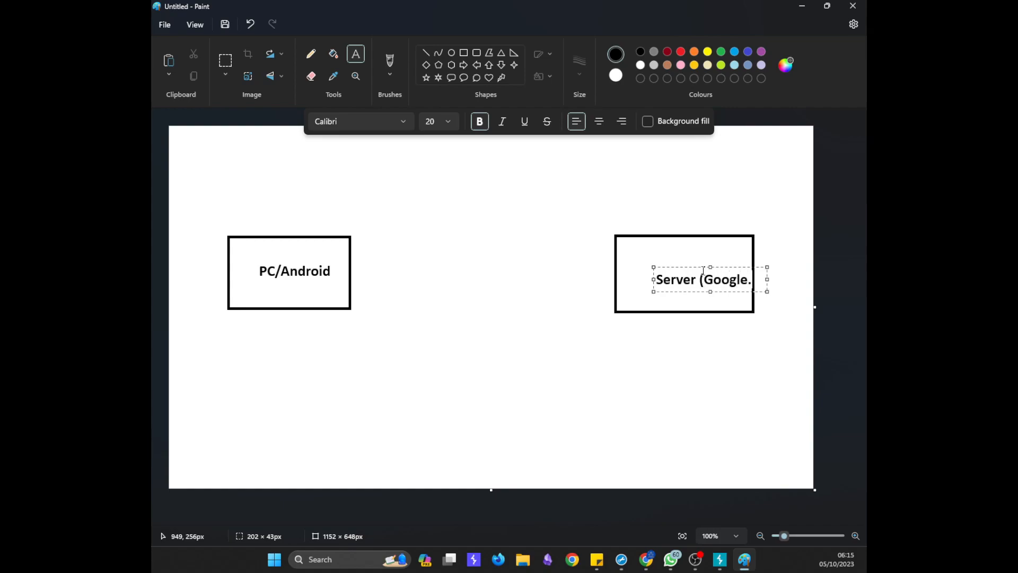
{"action": "type", "text": "com)"}
{"action": "left_click", "coordinate": [699, 254]}
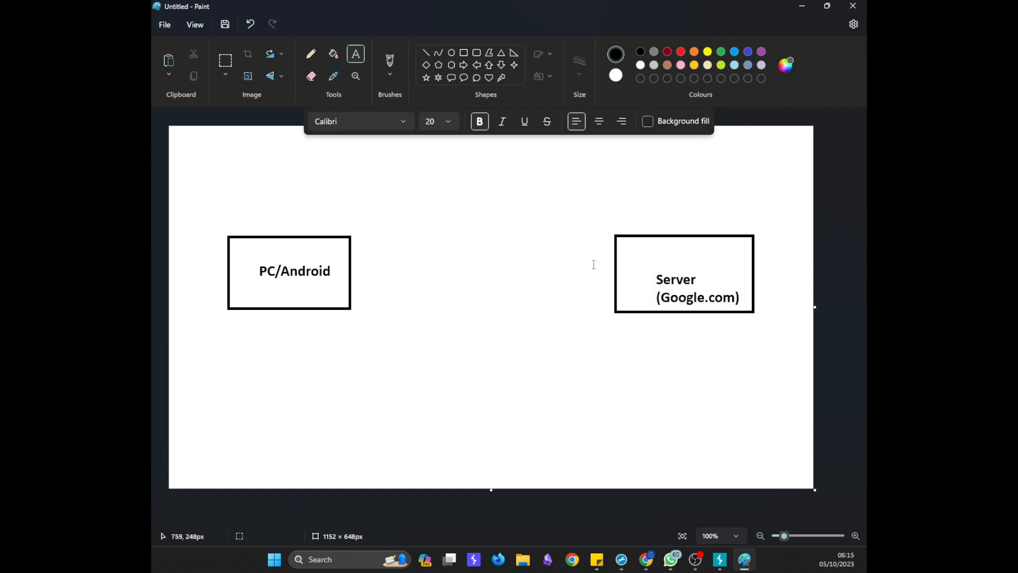
{"action": "left_click", "coordinate": [425, 52]}
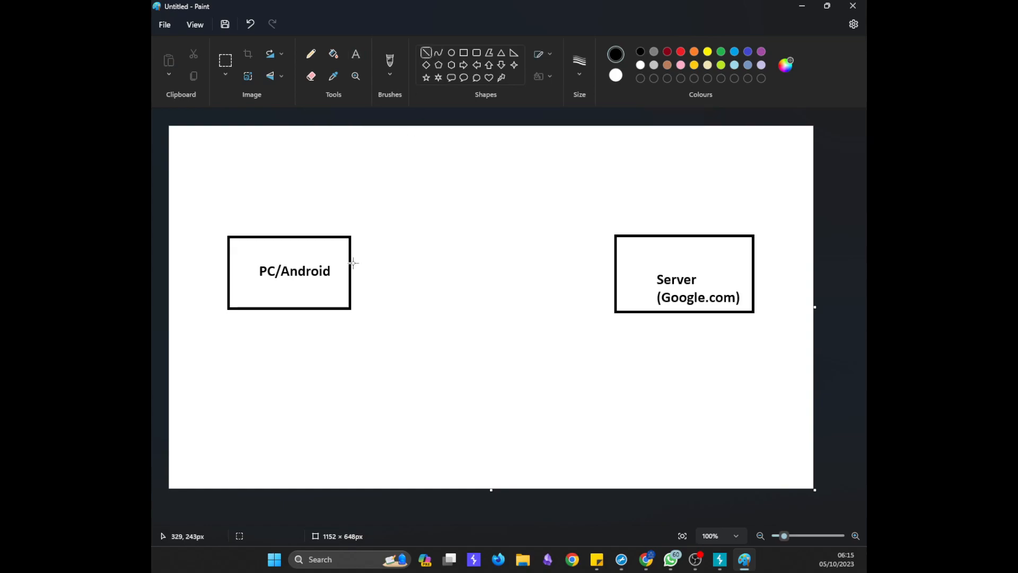
{"action": "left_click_drag", "start_coordinate": [350, 268], "coordinate": [616, 271]}
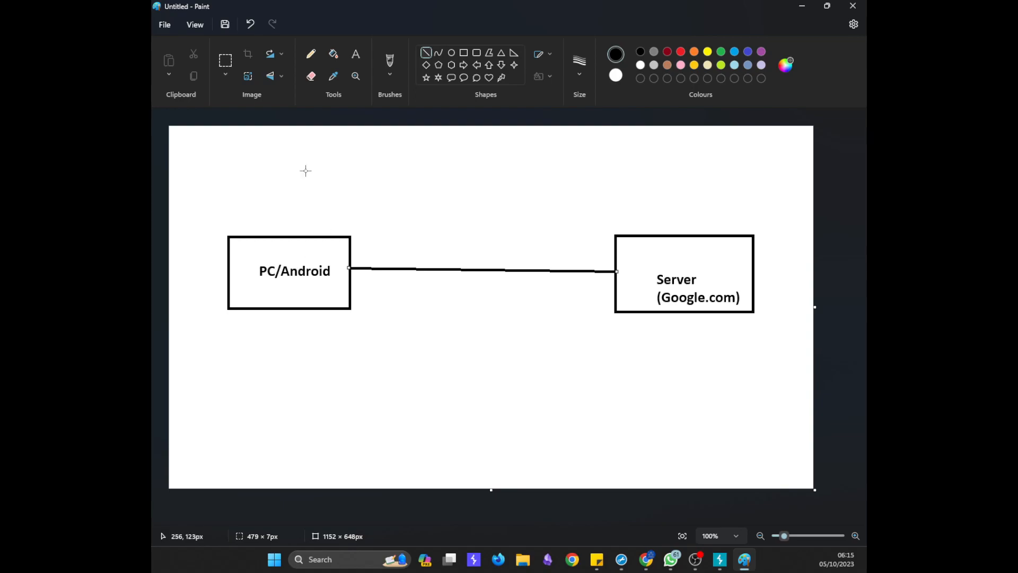
- Draw a third rectangle above the middle of the connecting line and label it "Burpsuite"
{"action": "left_click", "coordinate": [465, 53]}
{"action": "left_click_drag", "start_coordinate": [433, 153], "coordinate": [547, 219]}
{"action": "left_click", "coordinate": [359, 51]}
{"action": "left_click", "coordinate": [454, 160]}
{"action": "left_click_drag", "start_coordinate": [513, 161], "coordinate": [513, 182]}
{"action": "type", "text": "Burps"}
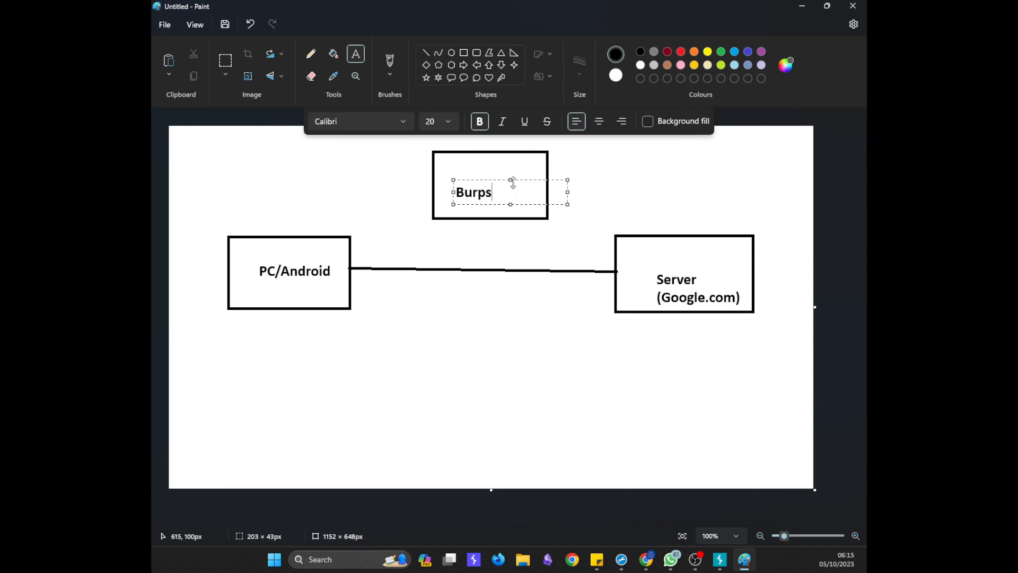
{"action": "type", "text": "uite"}
{"action": "left_click", "coordinate": [467, 348]}
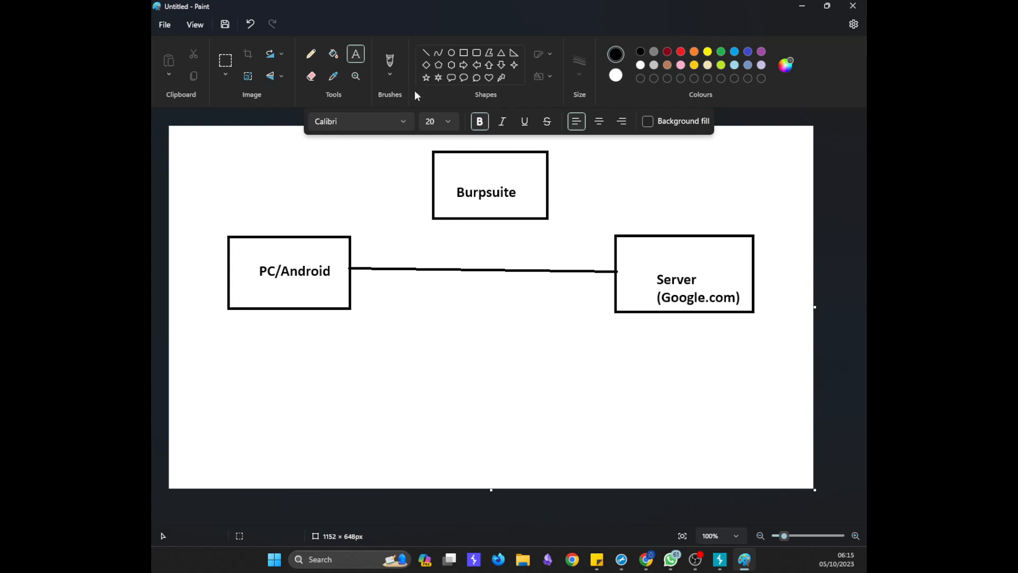
- Cross out the direct line with an X and draw lines linking the Burpsuite box to the PC/Android and Server boxes
{"action": "left_click", "coordinate": [426, 53]}
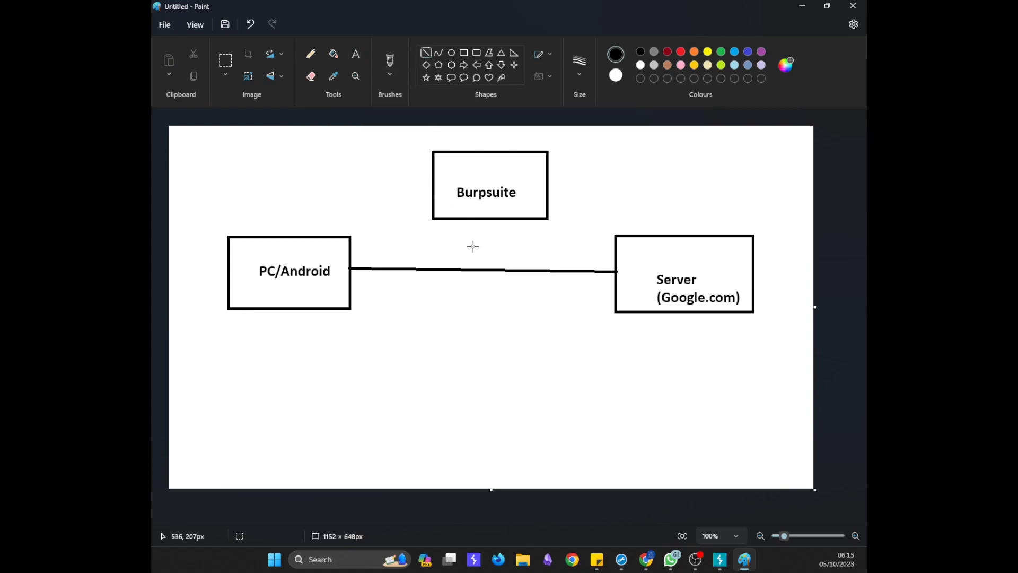
{"action": "left_click_drag", "start_coordinate": [496, 250], "coordinate": [472, 300]}
{"action": "left_click_drag", "start_coordinate": [471, 252], "coordinate": [516, 290]}
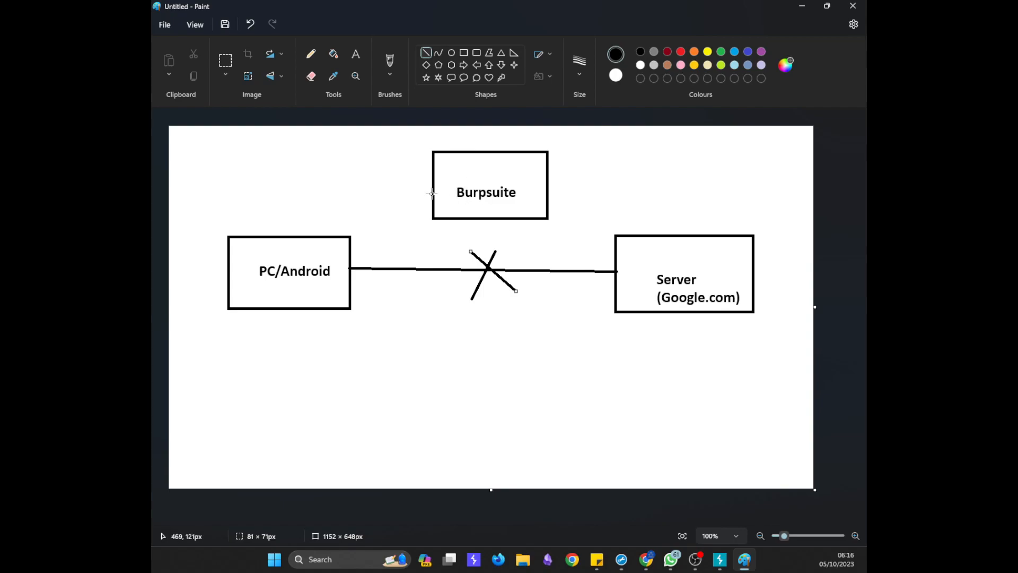
{"action": "left_click_drag", "start_coordinate": [297, 236], "coordinate": [433, 189]}
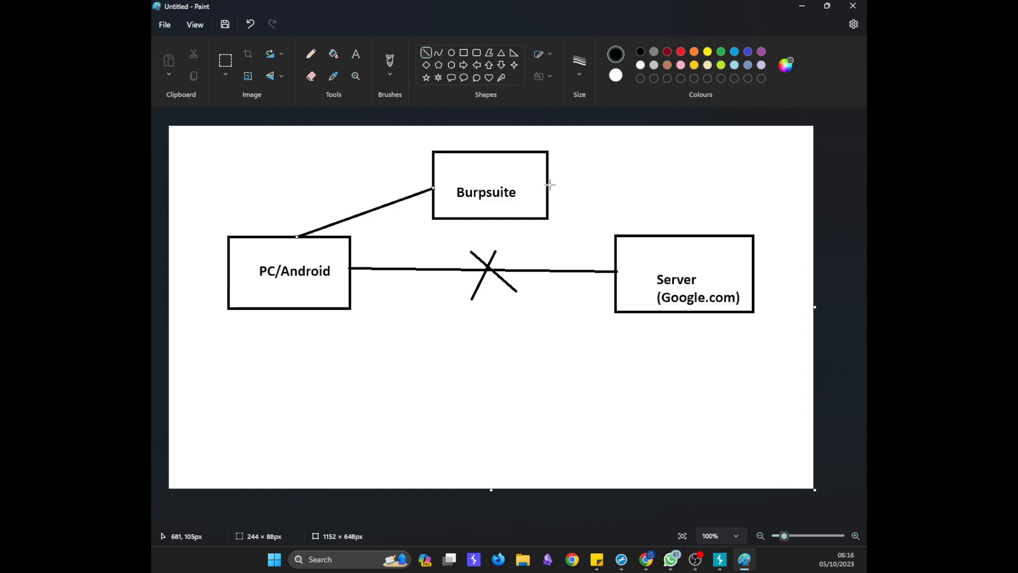
{"action": "left_click_drag", "start_coordinate": [548, 183], "coordinate": [657, 236]}
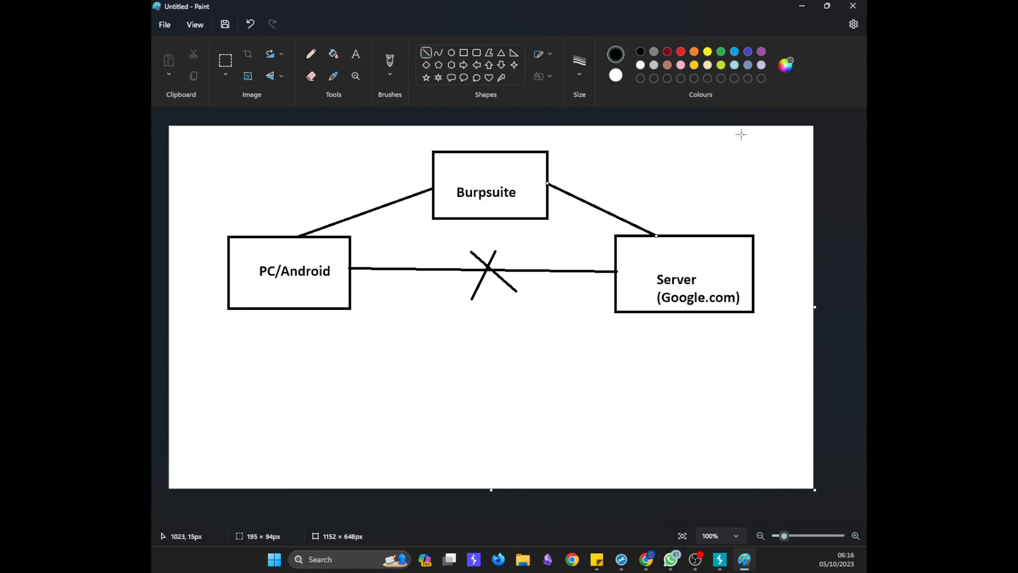
- Move the Paint window out of the way and start Burp Suite with a temporary in-memory project using Burp defaults
{"action": "left_click", "coordinate": [853, 15]}
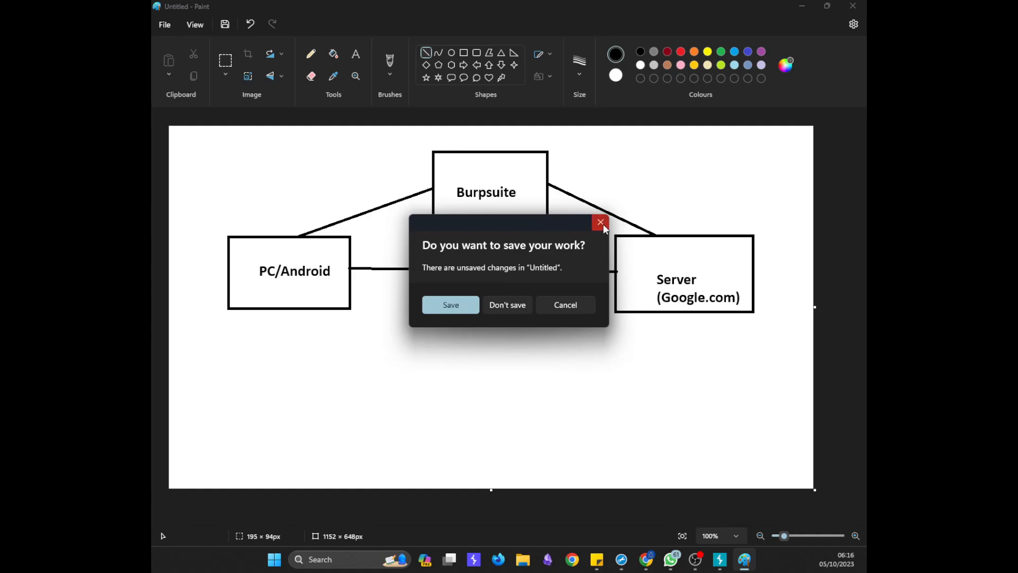
{"action": "left_click", "coordinate": [601, 222]}
{"action": "mouse_move", "coordinate": [207, 6]}
{"action": "left_mouse_down"}
{"action": "mouse_move", "coordinate": [205, 164]}
{"action": "mouse_move", "coordinate": [151, 10]}
{"action": "mouse_move", "coordinate": [80, 10]}
{"action": "left_mouse_up"}
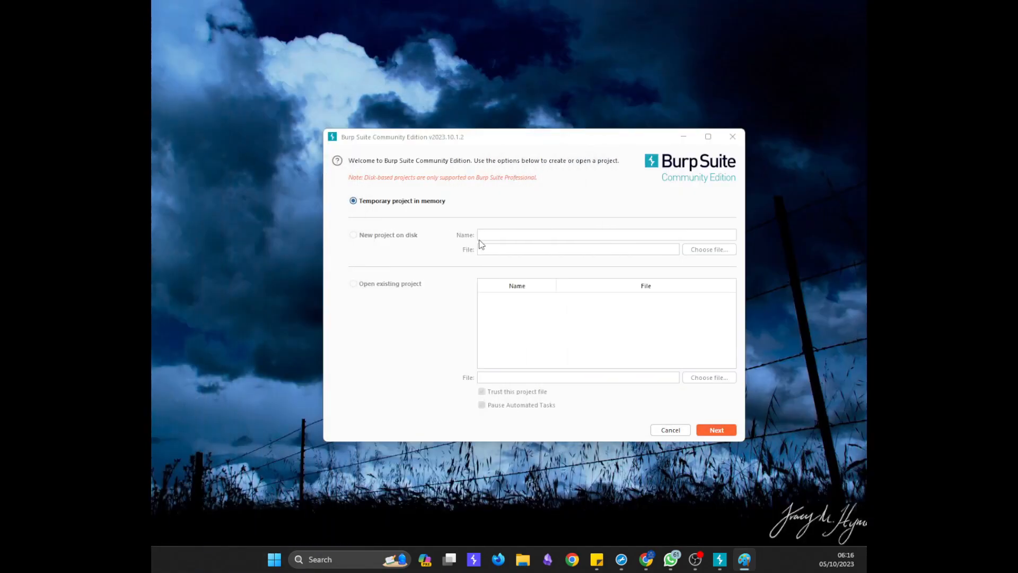
{"action": "left_click", "coordinate": [715, 436]}
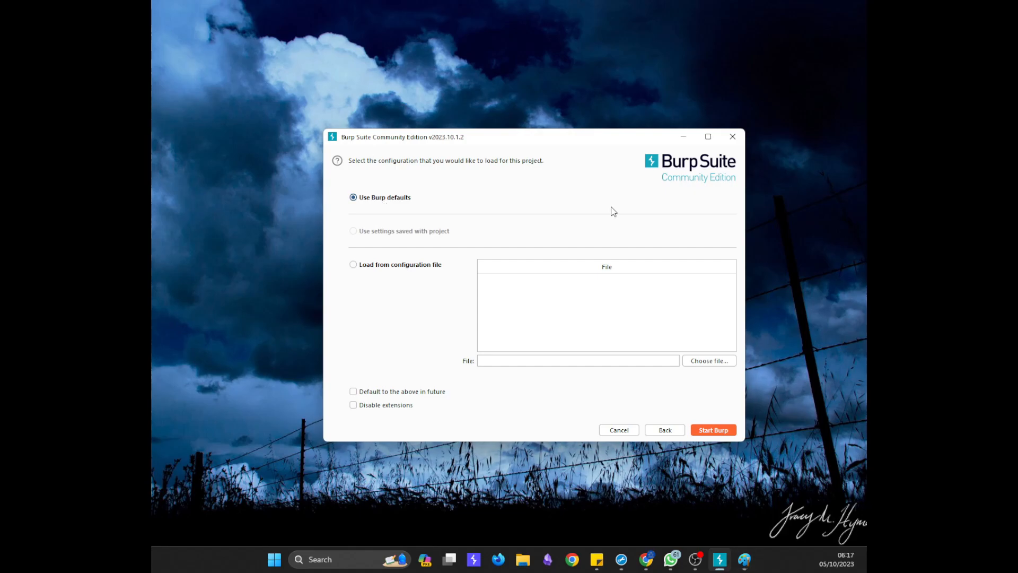
{"action": "left_click", "coordinate": [711, 434]}
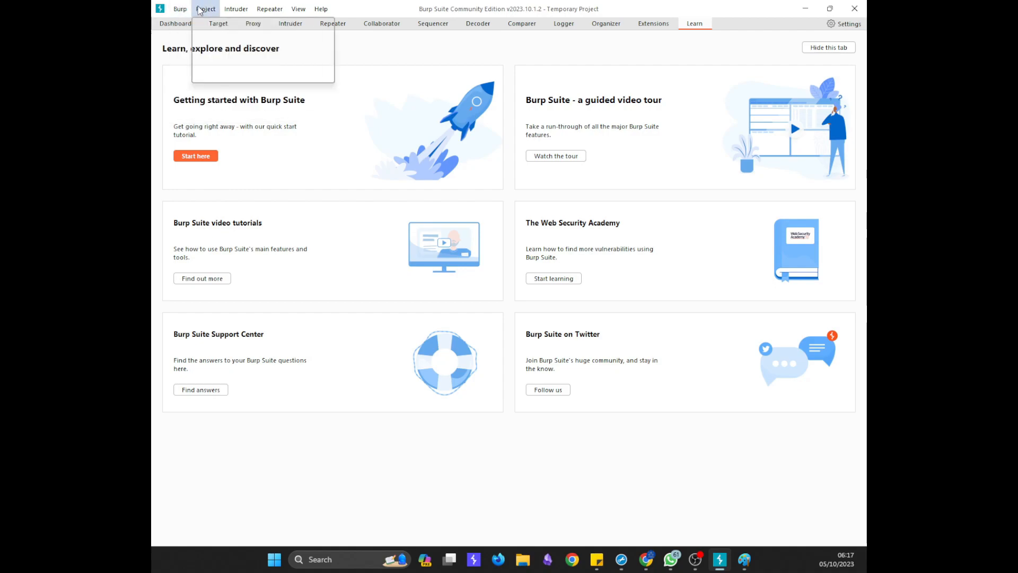
- Look over Burp's available menu commands, the Extensions page and the Dashboard
{"action": "left_click", "coordinate": [197, 9]}
{"action": "mouse_move", "coordinate": [333, 13]}
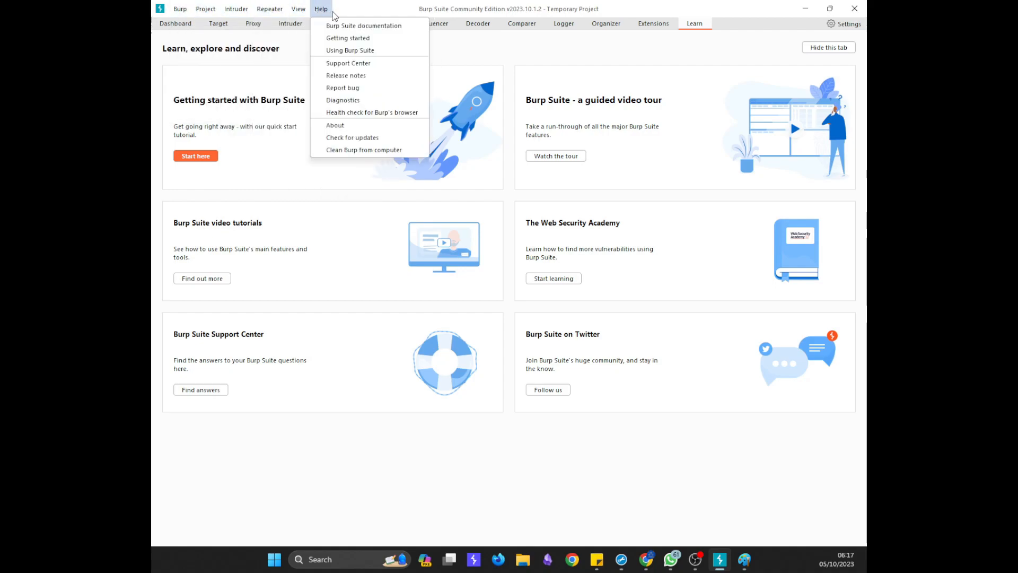
{"action": "left_click", "coordinate": [289, 53]}
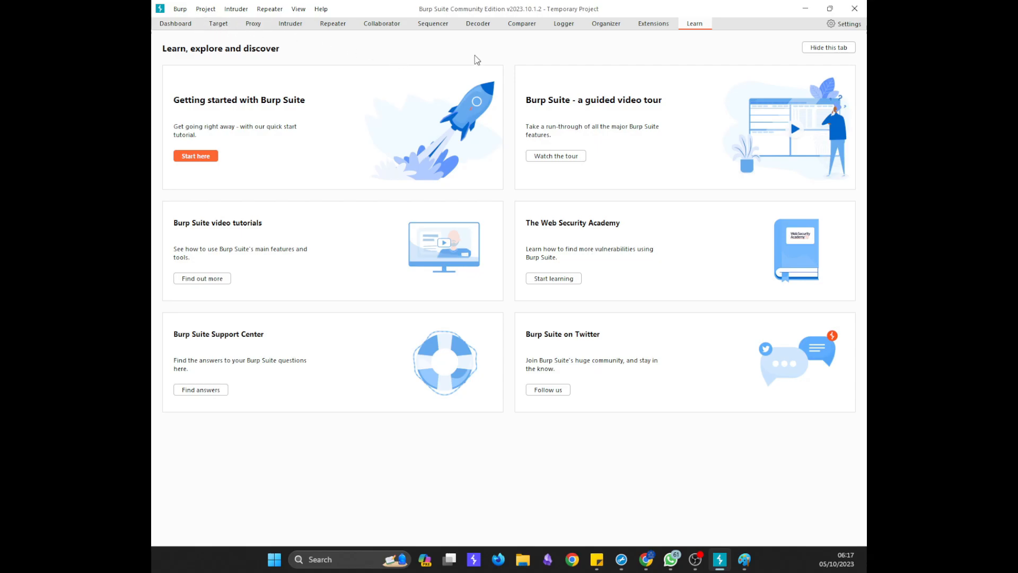
{"action": "left_click", "coordinate": [656, 26]}
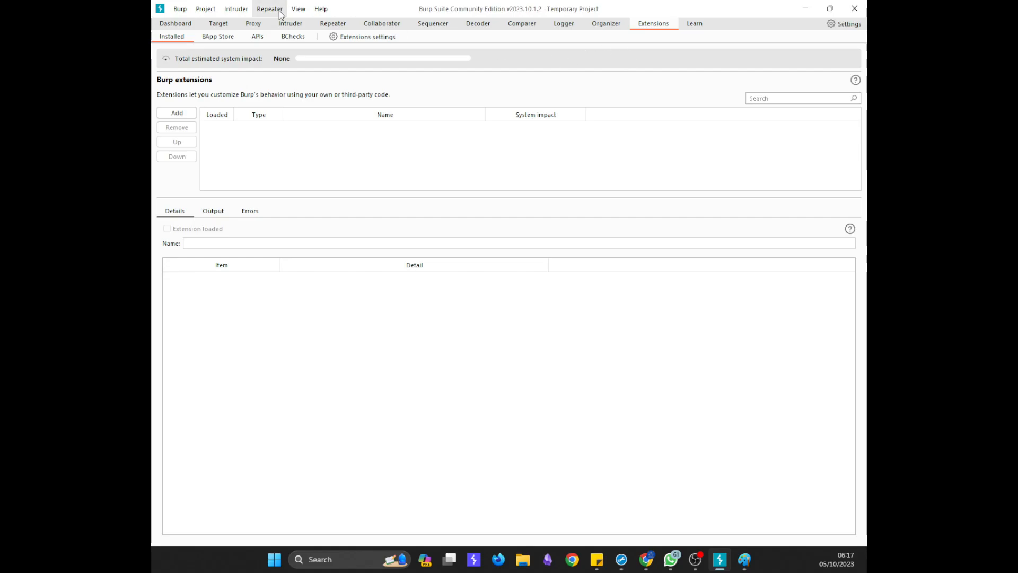
{"action": "left_click", "coordinate": [180, 23]}
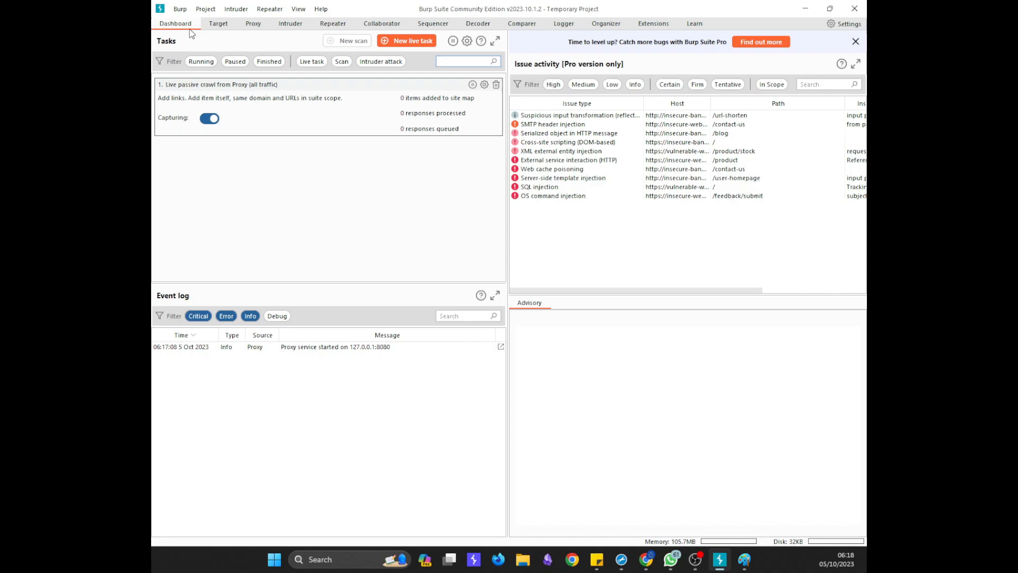
- Open Burp's browser from the Target site map and shrink its window so Burp Suite's tools remain accessible
{"action": "left_click", "coordinate": [211, 24]}
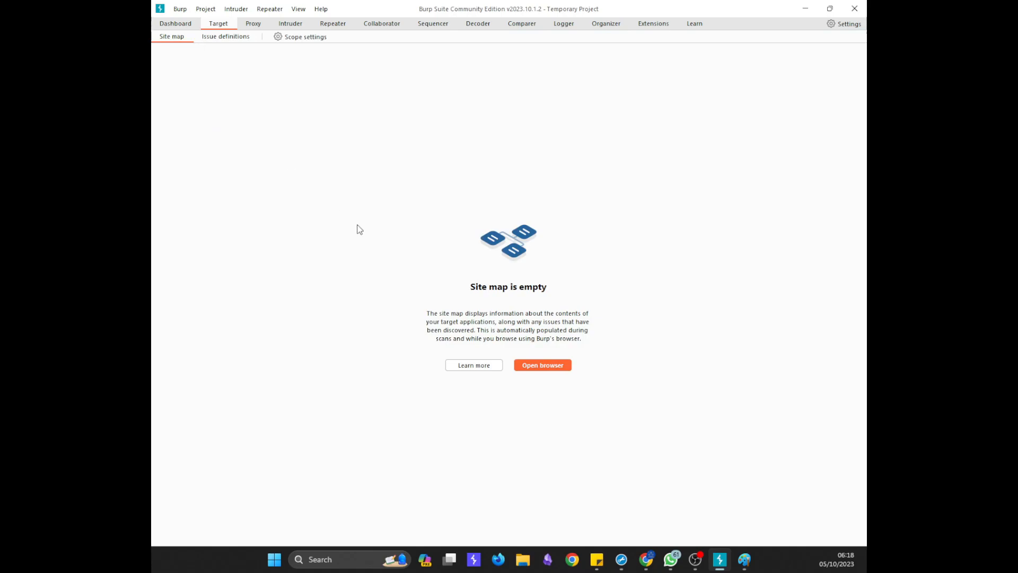
{"action": "left_click", "coordinate": [538, 368]}
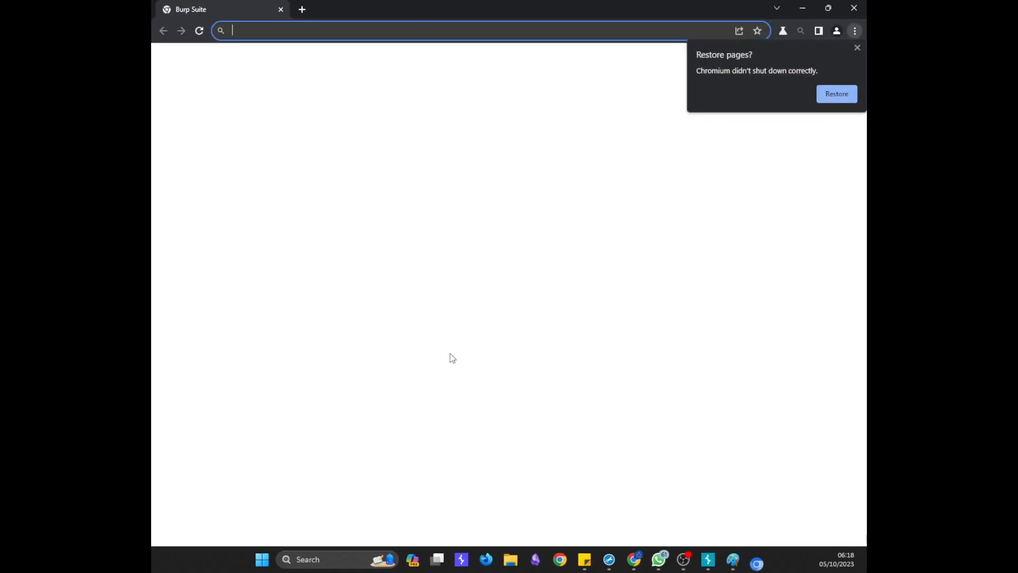
{"action": "double_click", "coordinate": [459, 9]}
{"action": "left_click_drag", "start_coordinate": [468, 96], "coordinate": [569, 123]}
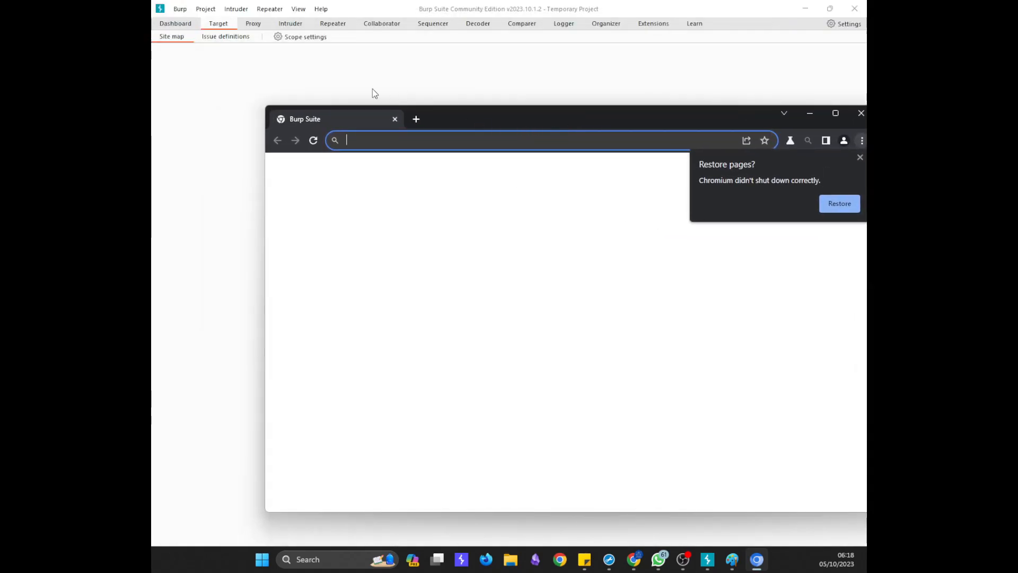
- View the Target site map in Burp Suite and switch back to Burp's browser
{"action": "left_click", "coordinate": [268, 87]}
{"action": "left_click", "coordinate": [214, 38]}
{"action": "left_click", "coordinate": [185, 40]}
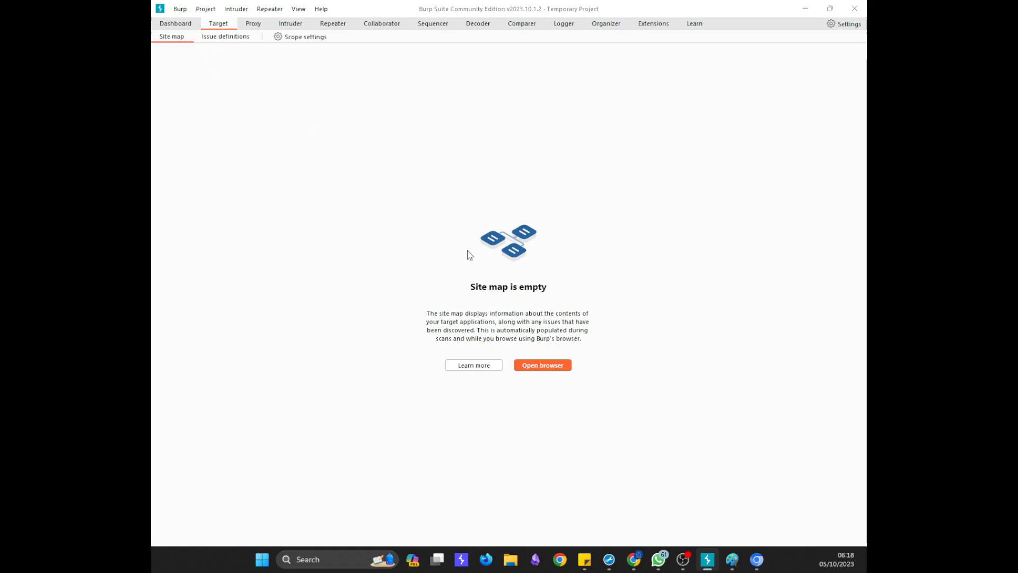
{"action": "key", "text": "alt+Tab"}
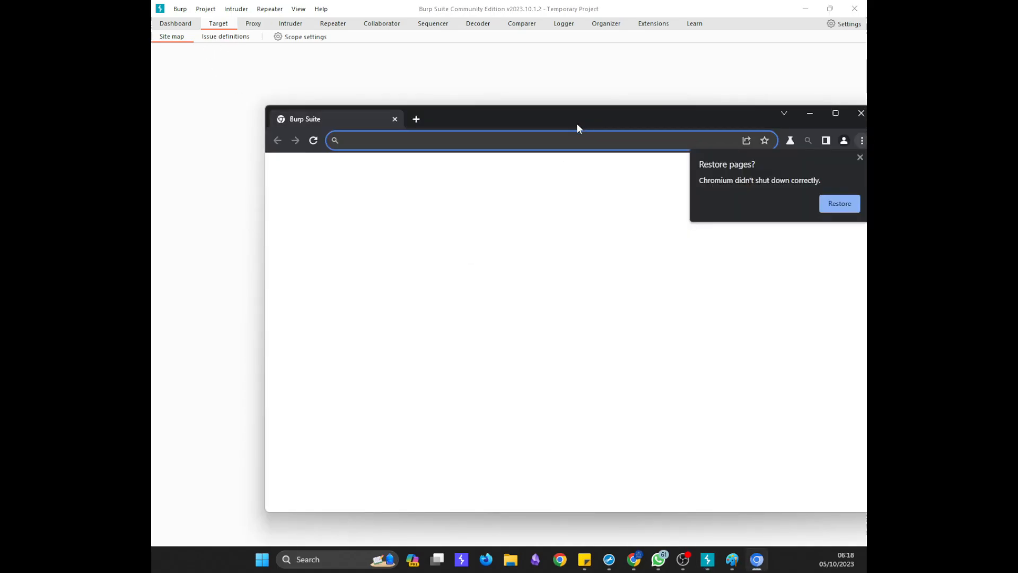
- Reposition Burp's browser, display the Proxy HTTP history and load google.com in that browser
{"action": "left_click_drag", "start_coordinate": [585, 122], "coordinate": [531, 127]}
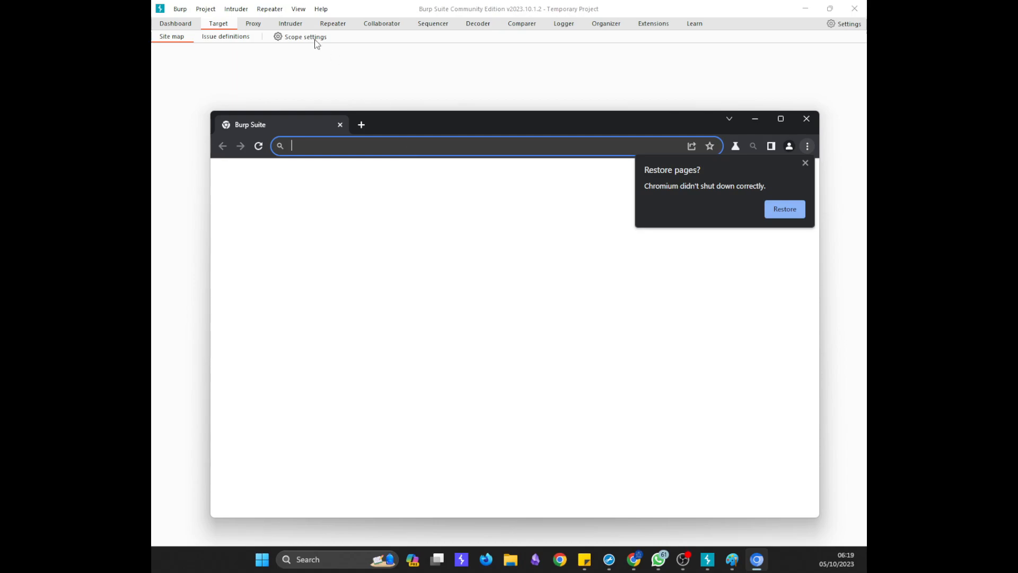
{"action": "left_click", "coordinate": [253, 24]}
{"action": "left_click", "coordinate": [218, 37]}
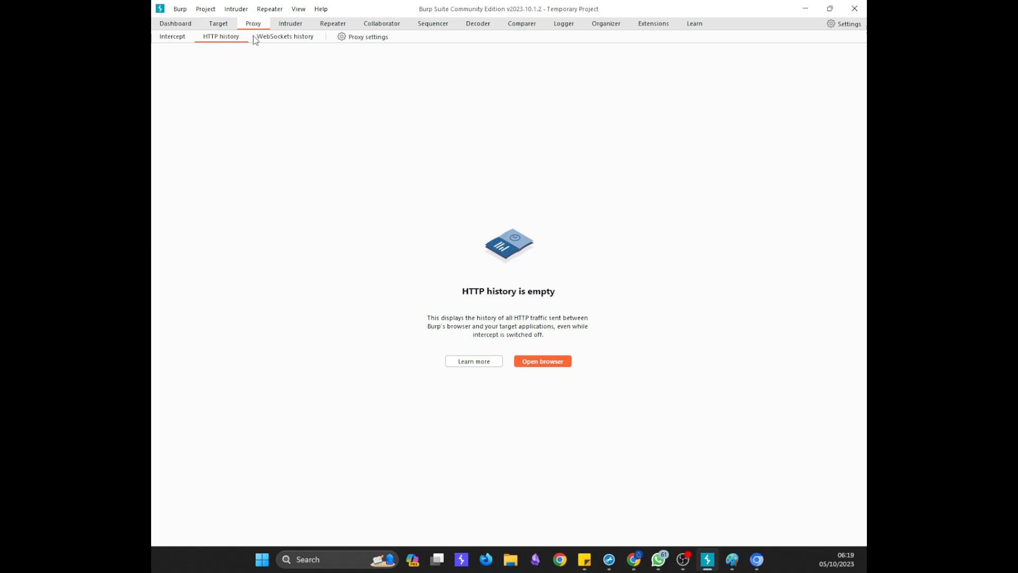
{"action": "key", "text": "alt+Tab"}
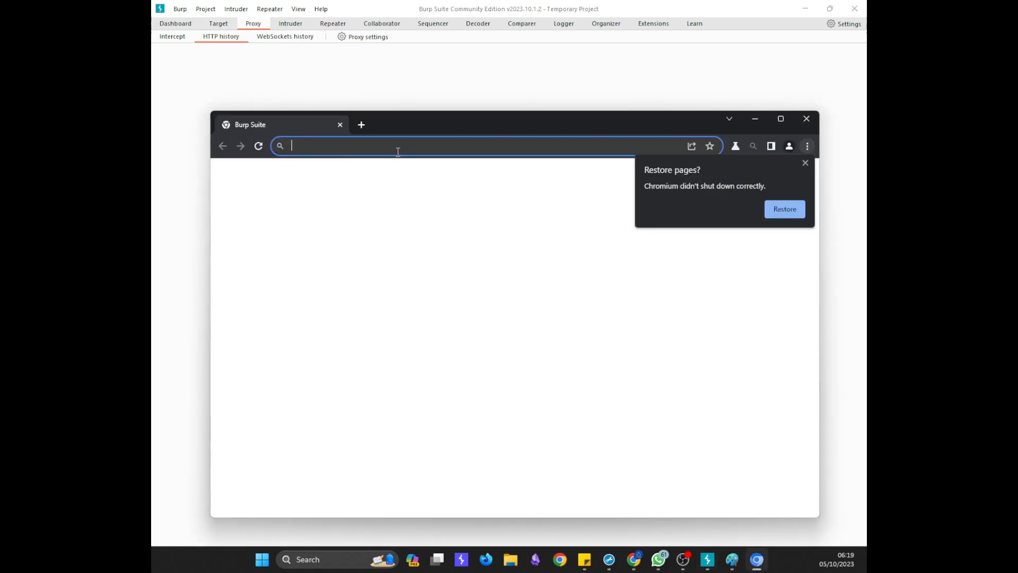
{"action": "type", "text": "goo"}
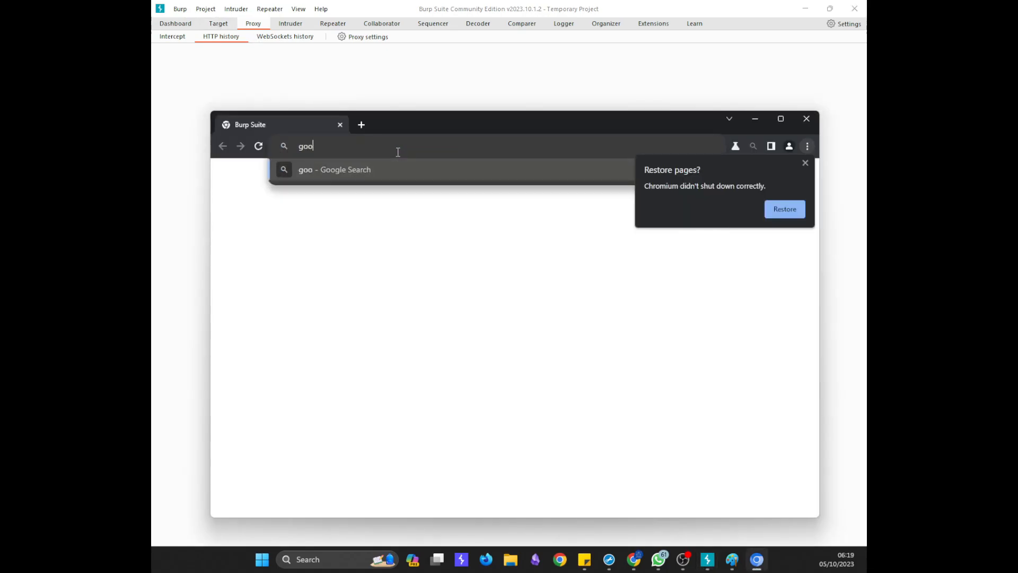
{"action": "type", "text": "gle.com"}
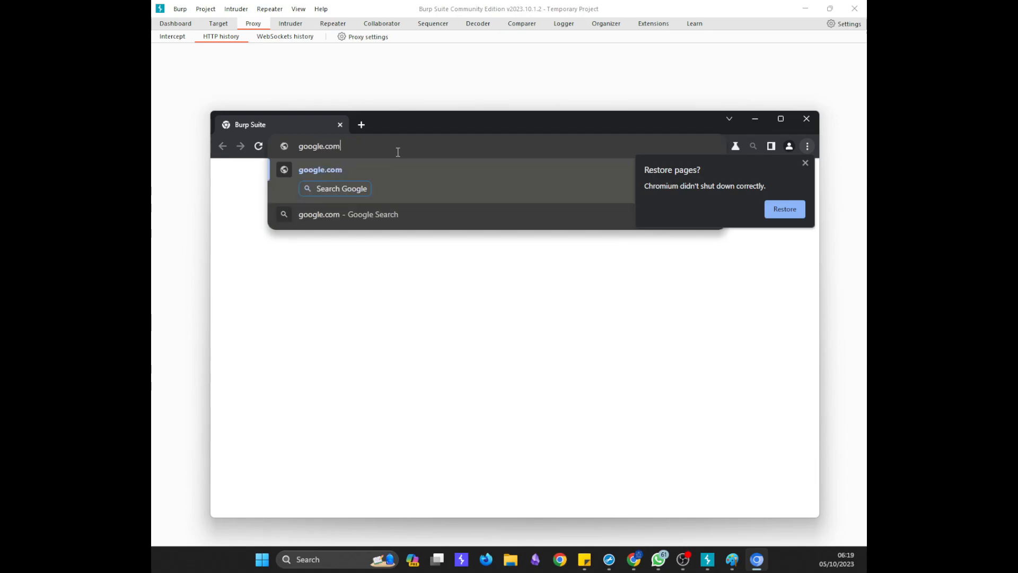
{"action": "key", "text": "Return"}
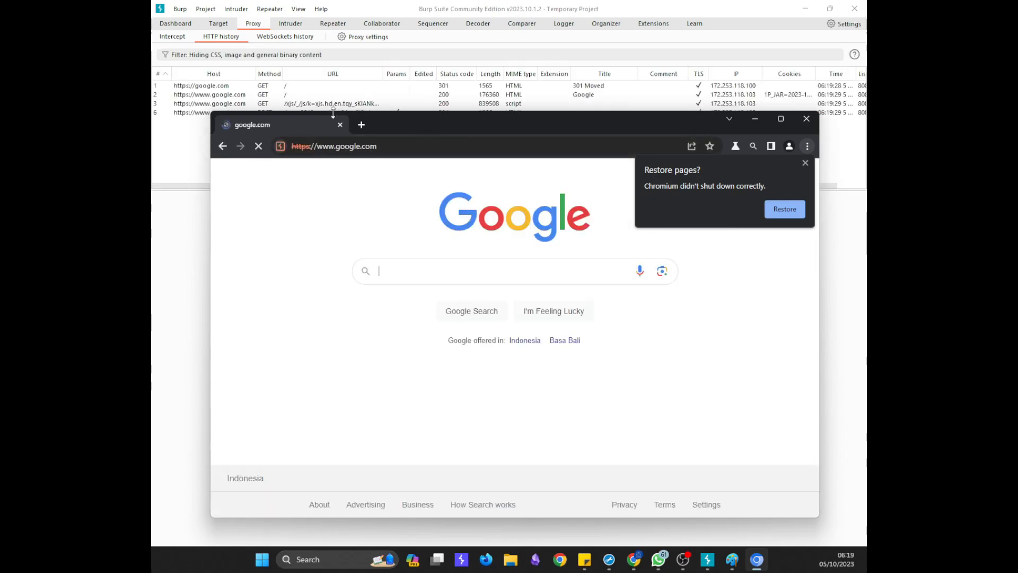
- Examine the captured google.com request and response in the HTTP history and sort the entries with the newest first
{"action": "left_click", "coordinate": [177, 87]}
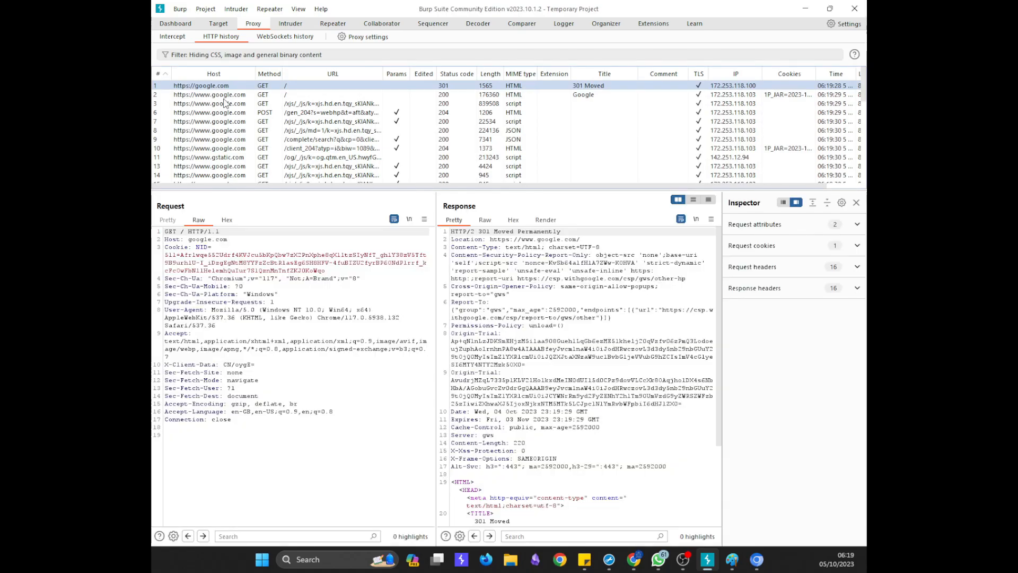
{"action": "left_click", "coordinate": [175, 78]}
{"action": "key", "text": "alt+Tab"}
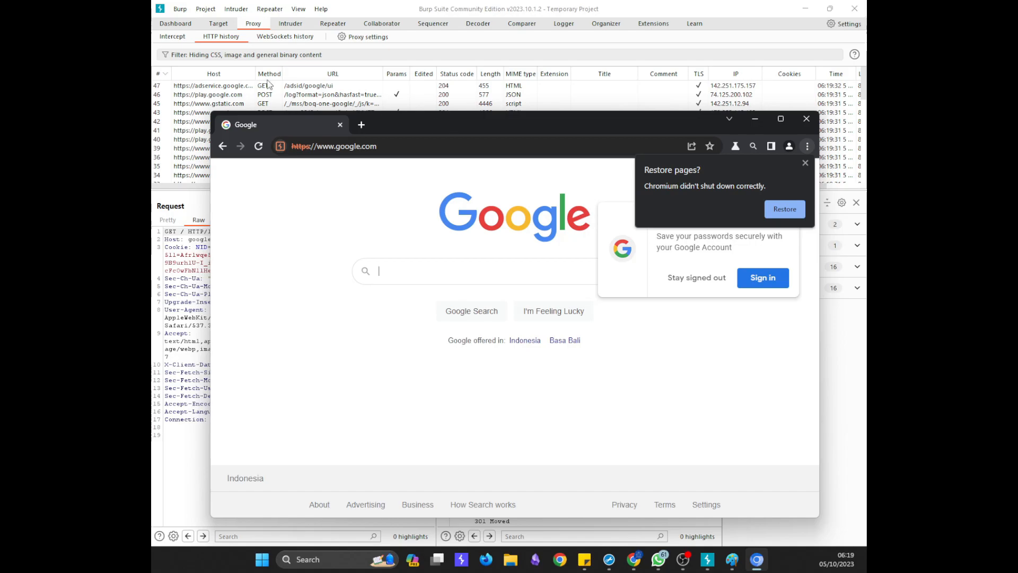
{"action": "left_click", "coordinate": [181, 103]}
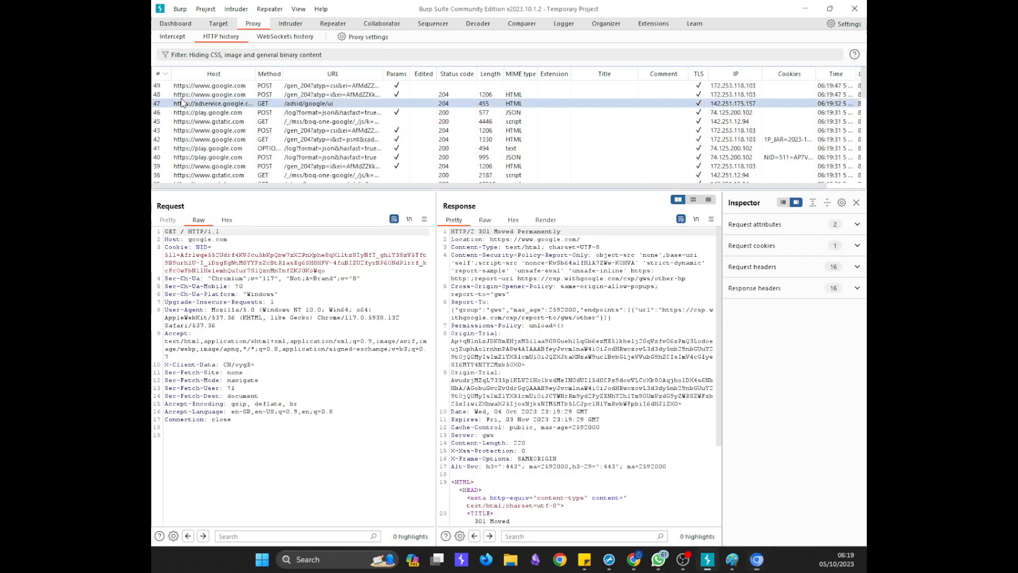
- Enter "kucing" in Google's search box in Burp's browser and submit it with request interception turned on
{"action": "left_click", "coordinate": [175, 37]}
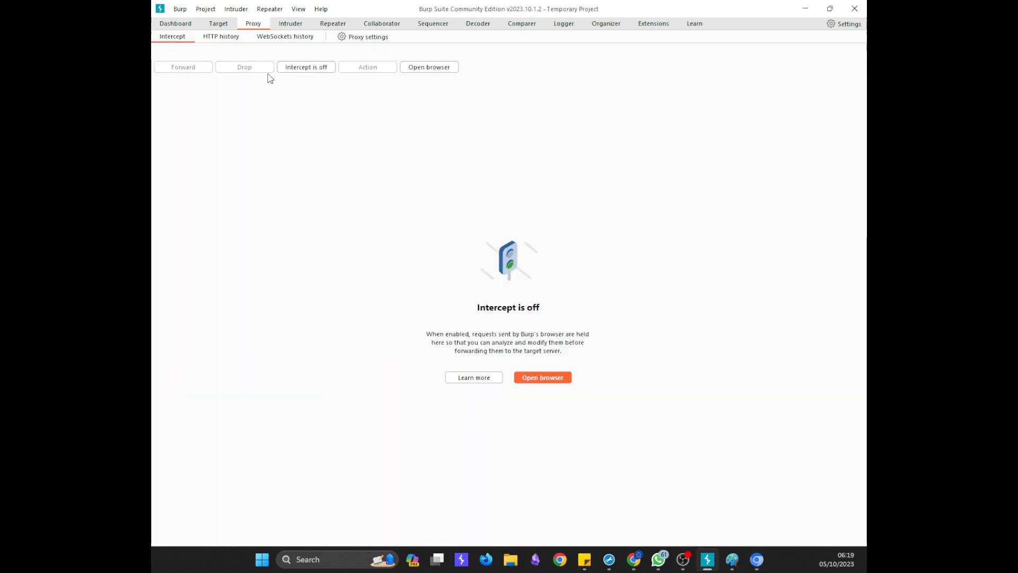
{"action": "key", "text": "alt+Tab"}
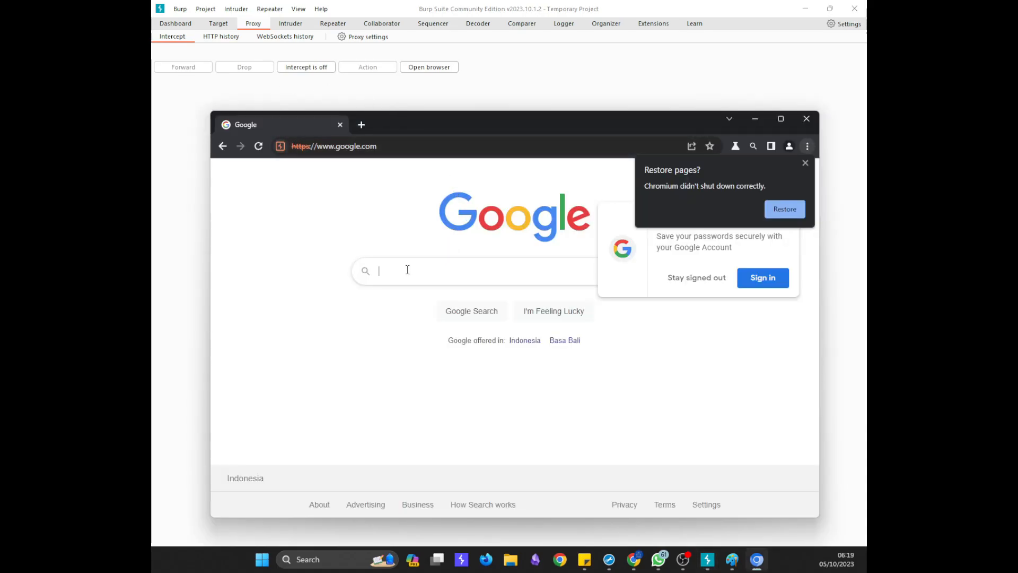
{"action": "type", "text": "kucing"}
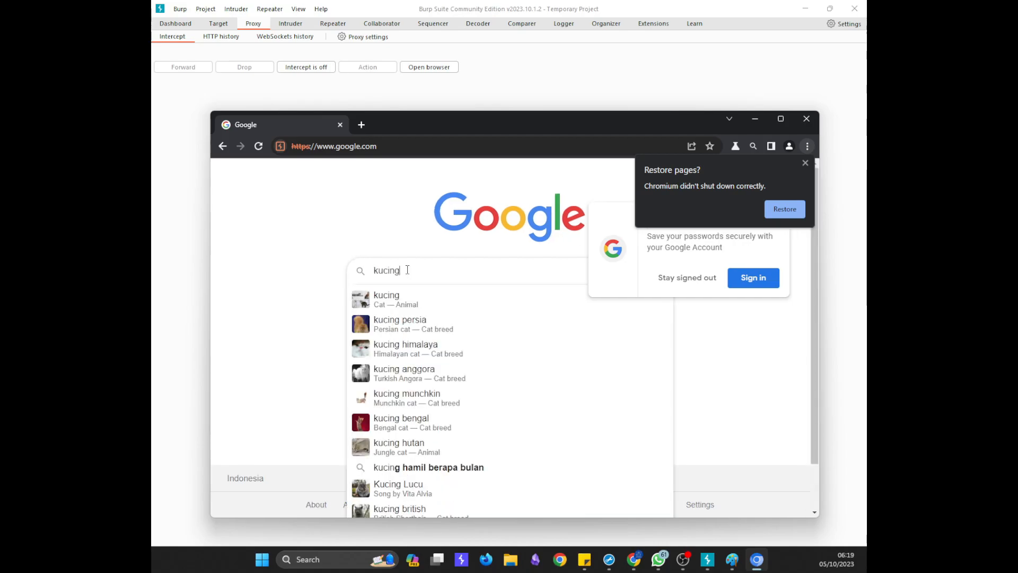
{"action": "left_click", "coordinate": [335, 88]}
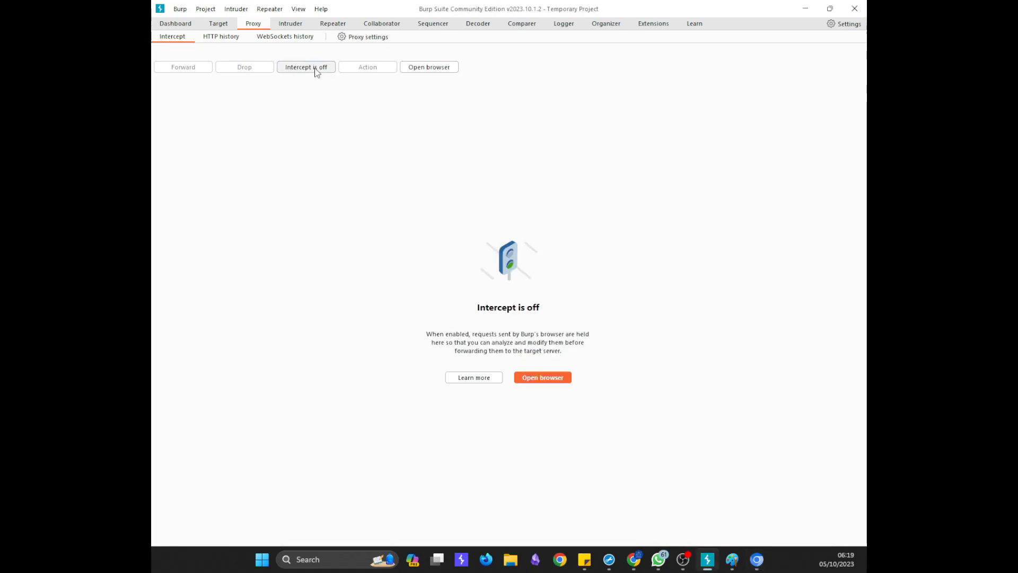
{"action": "left_click", "coordinate": [315, 69]}
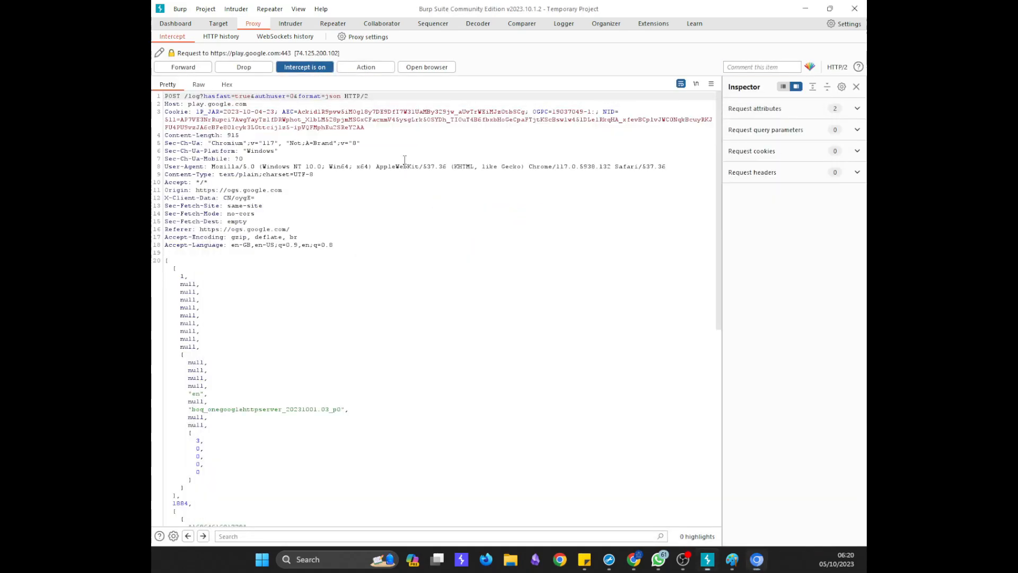
{"action": "key", "text": "alt+Tab"}
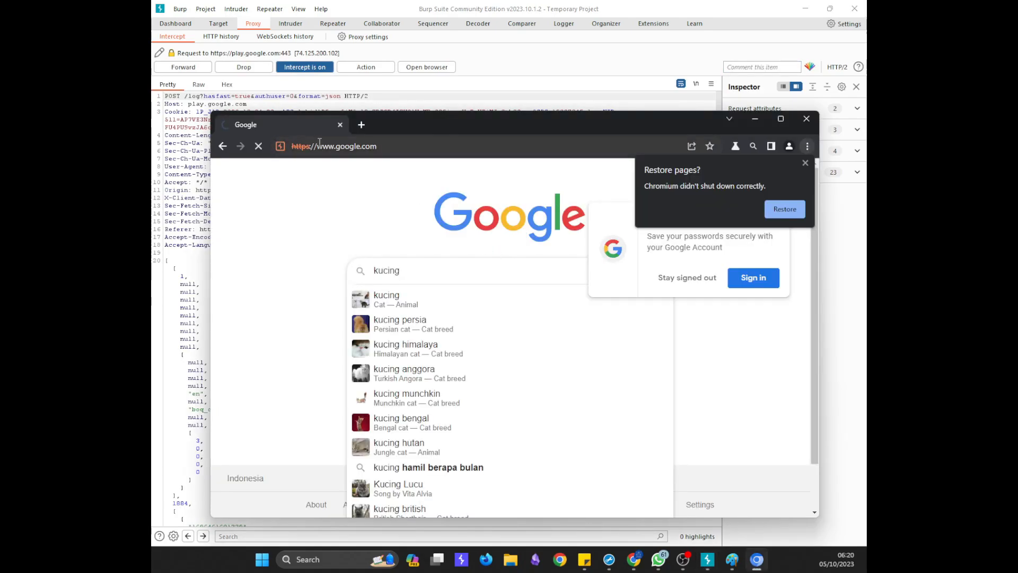
- Examine the intercepted play.google.com request against the still-loading Google page in Burp's browser
{"action": "key", "text": "alt+Tab"}
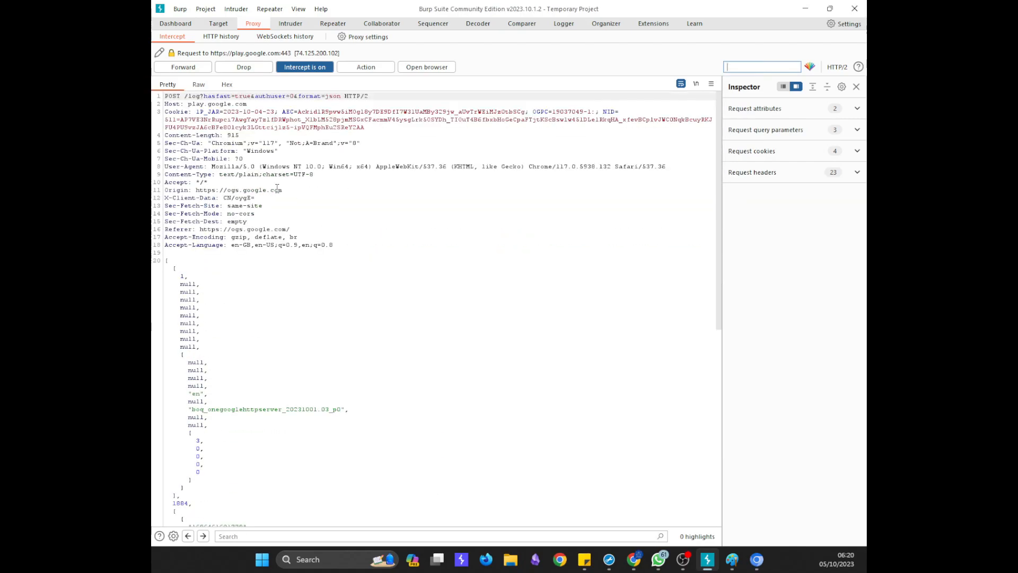
{"action": "scroll", "coordinate": [277, 189], "scroll_direction": "down", "scroll_amount": 12}
{"action": "scroll", "coordinate": [277, 189], "scroll_direction": "up", "scroll_amount": 12}
{"action": "key", "text": "alt+Tab"}
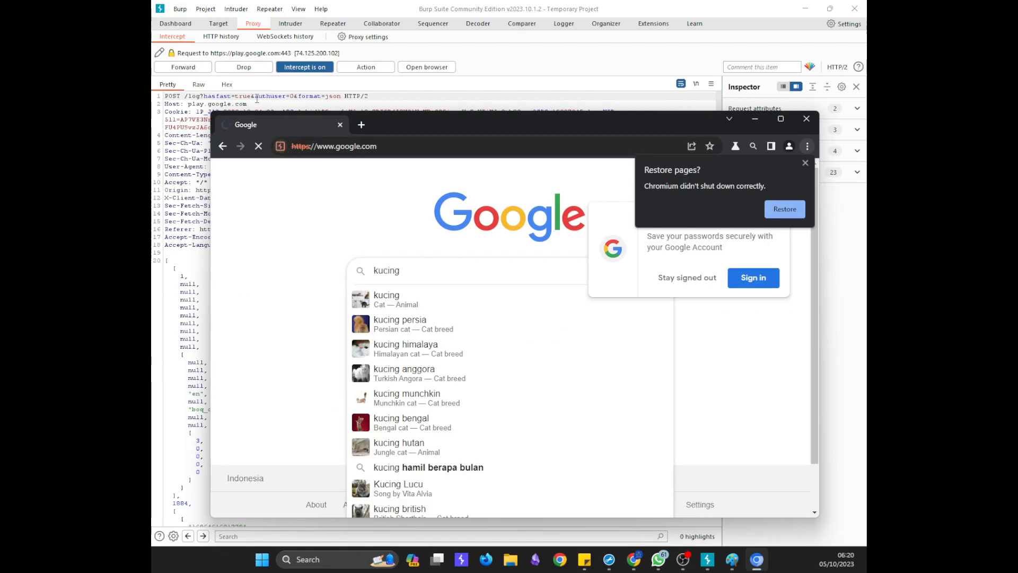
{"action": "left_click", "coordinate": [179, 128]}
{"action": "key", "text": "alt+Tab"}
{"action": "key", "text": "alt+Tab"}
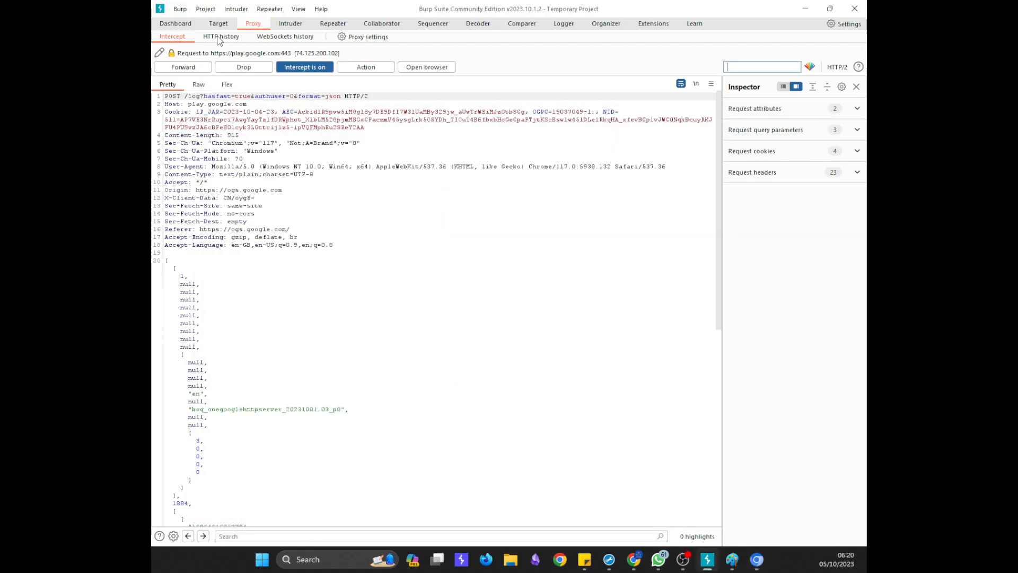
{"action": "key", "text": "alt+Tab"}
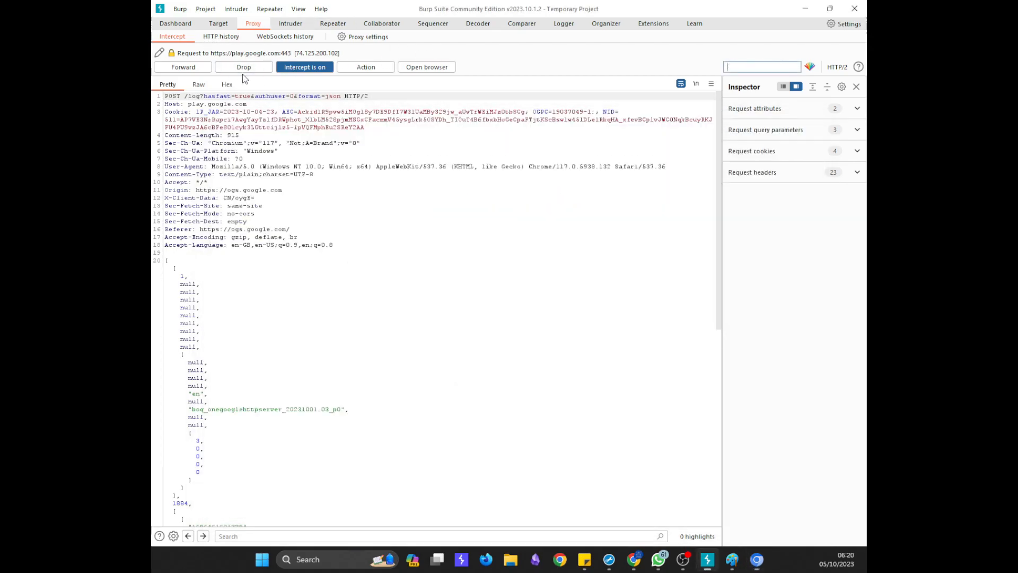
- Forward the held requests, viewing them in raw form, until the "kucing" search results load in Burp's browser
{"action": "left_click", "coordinate": [183, 67]}
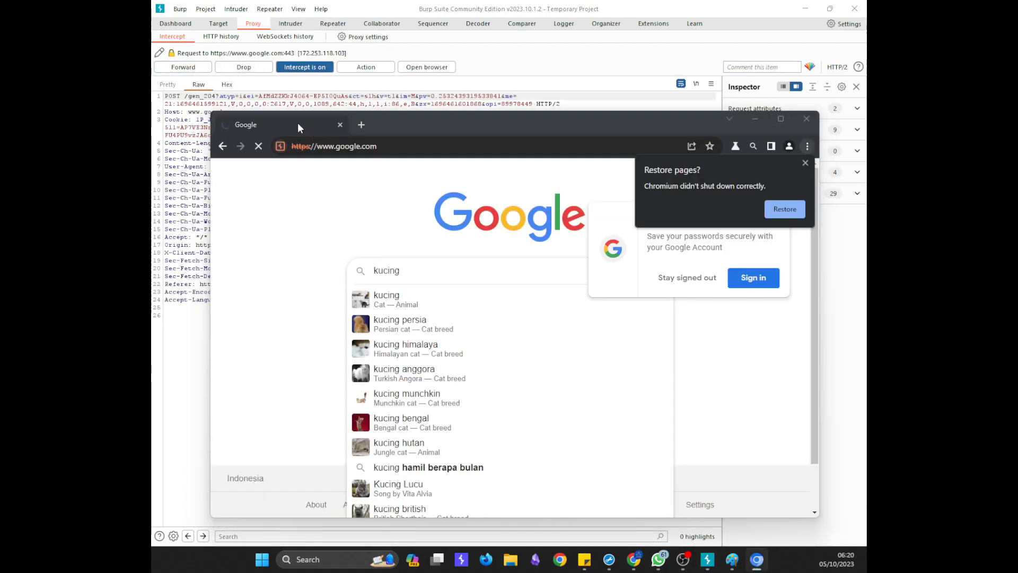
{"action": "left_click", "coordinate": [199, 84]}
{"action": "left_click", "coordinate": [183, 67]}
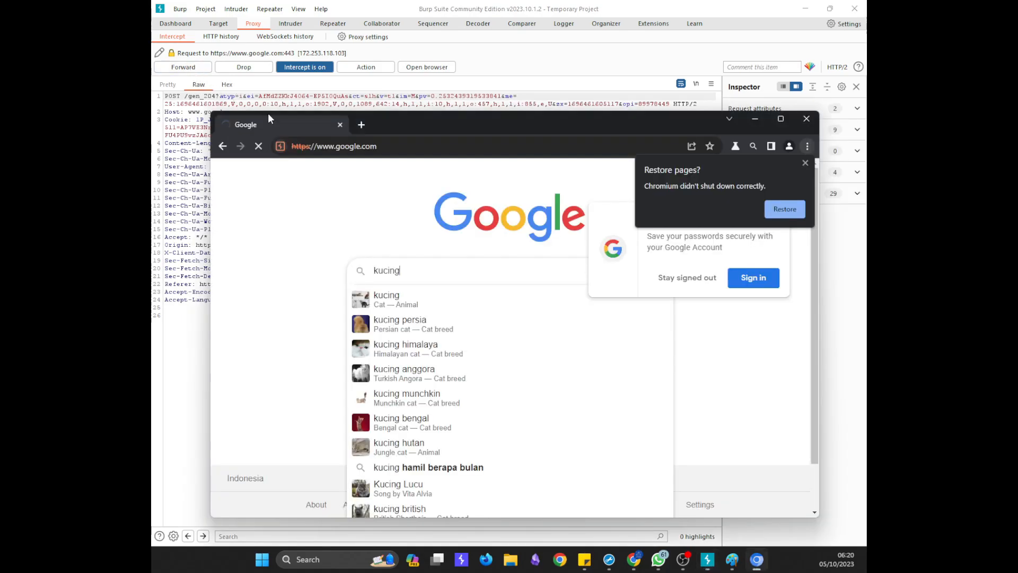
{"action": "left_click", "coordinate": [264, 108]}
{"action": "left_click", "coordinate": [205, 68]}
{"action": "left_click", "coordinate": [202, 67]}
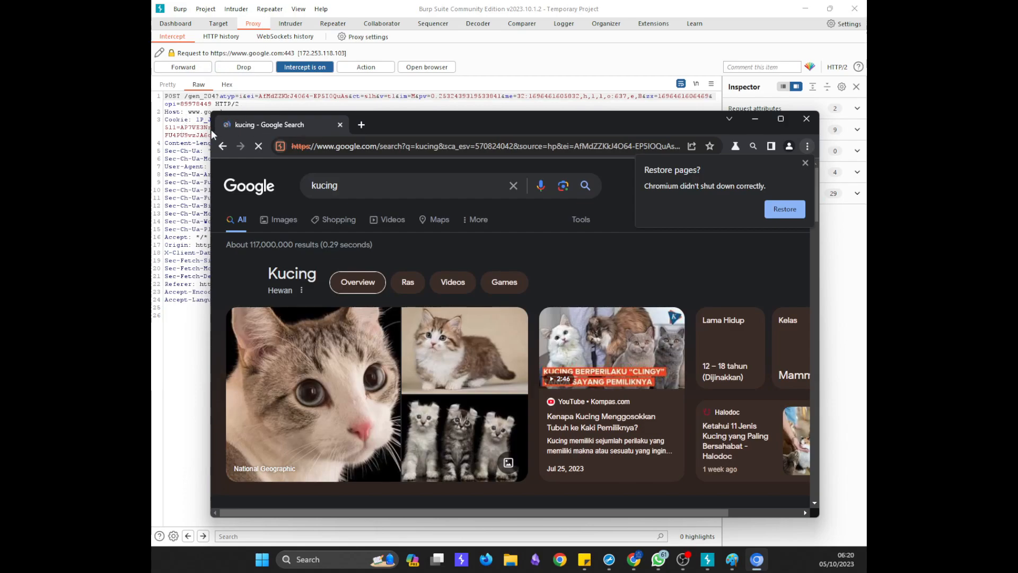
- Drop several intercepted Google requests and check the results page in Burp's browser
{"action": "left_click", "coordinate": [193, 109]}
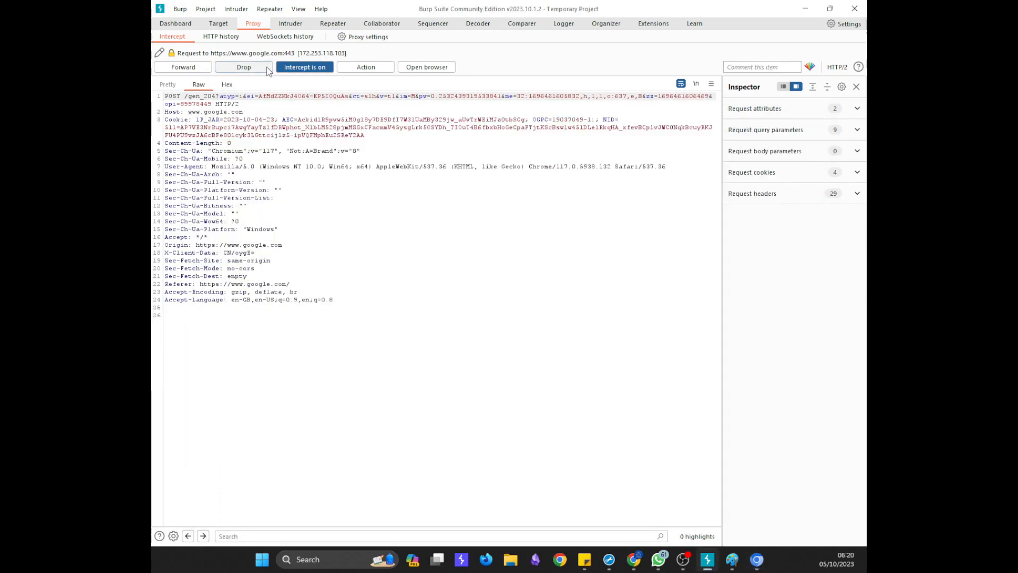
{"action": "left_click", "coordinate": [248, 68]}
{"action": "left_click", "coordinate": [249, 67]}
{"action": "left_click", "coordinate": [248, 67]}
{"action": "left_click", "coordinate": [248, 67]}
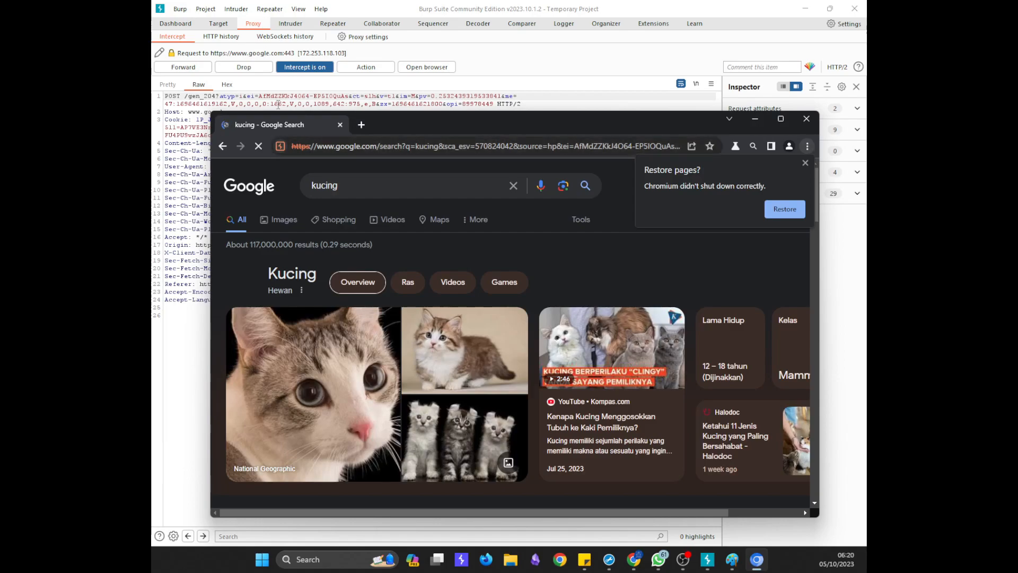
- Turn off request interception and inspect the latest adservice.google.com request in the HTTP history
{"action": "left_click", "coordinate": [231, 112]}
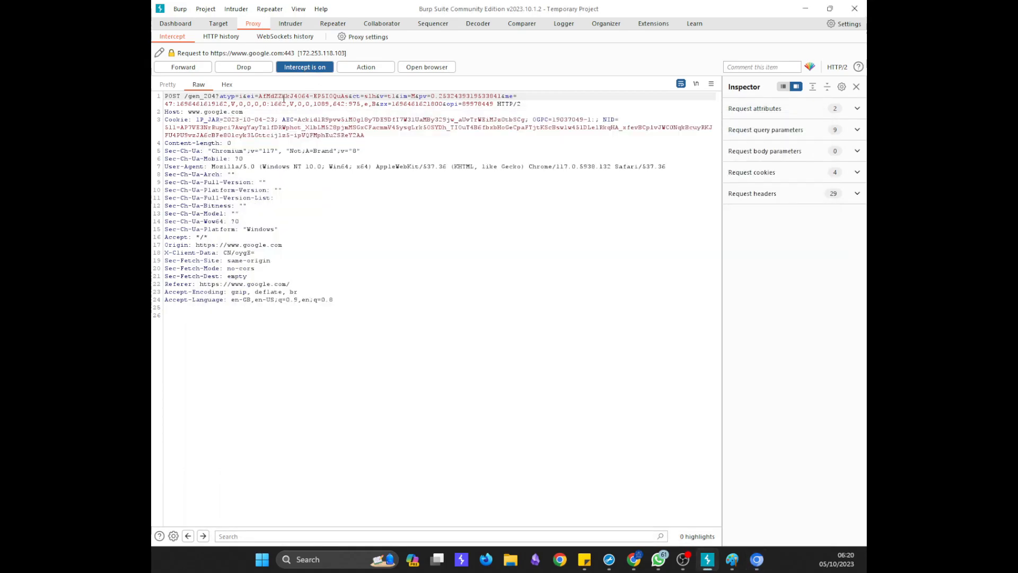
{"action": "left_click", "coordinate": [299, 68]}
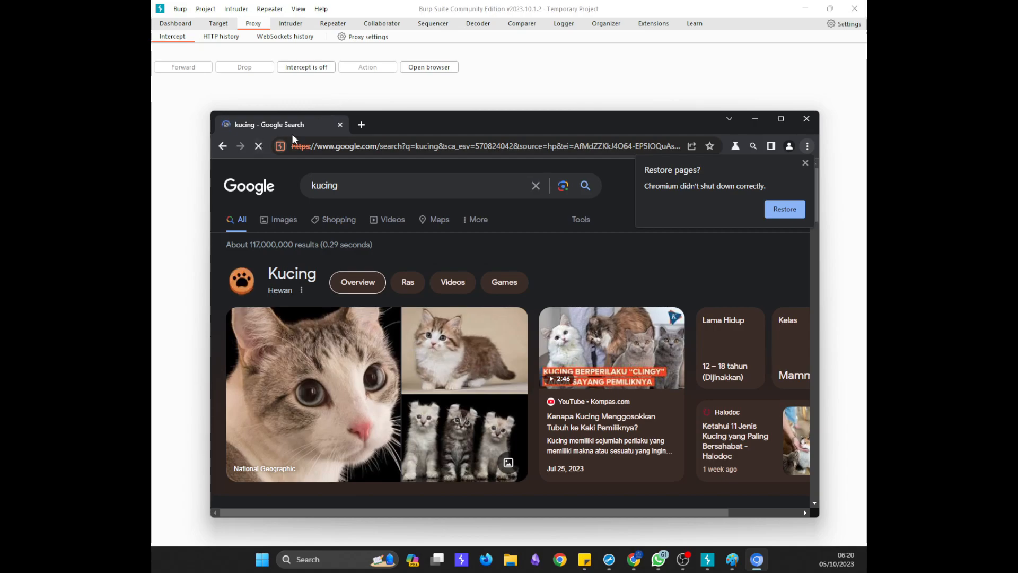
{"action": "left_click", "coordinate": [223, 39]}
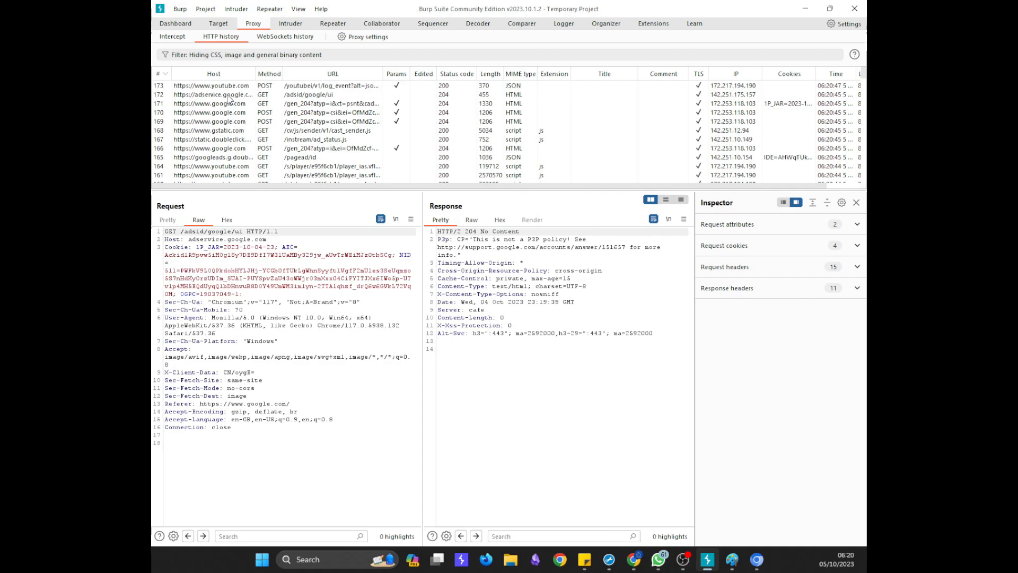
{"action": "left_click", "coordinate": [227, 94]}
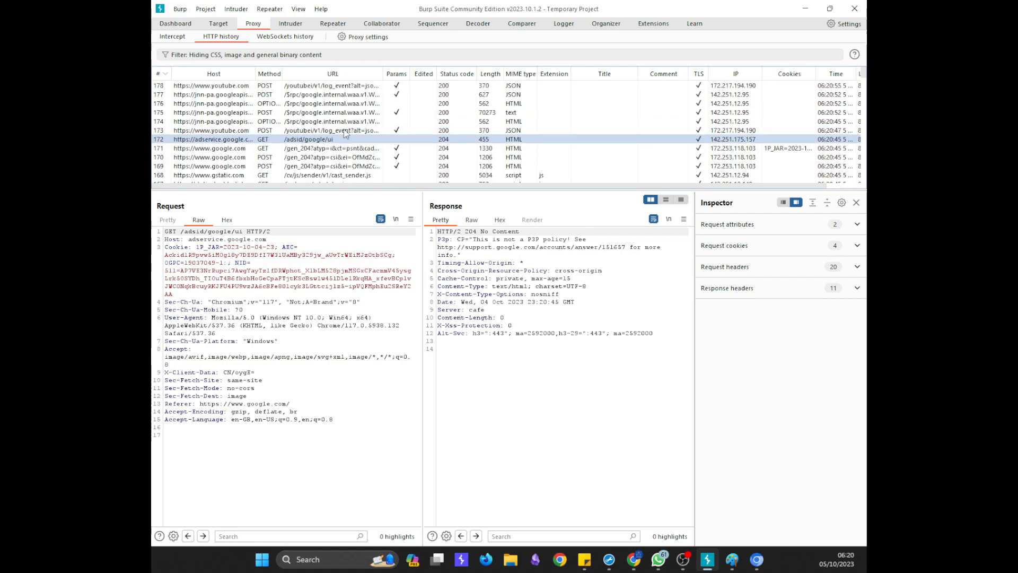
- View the WebSockets history and open the proxy settings to examine the proxy listeners
{"action": "left_click", "coordinate": [283, 36]}
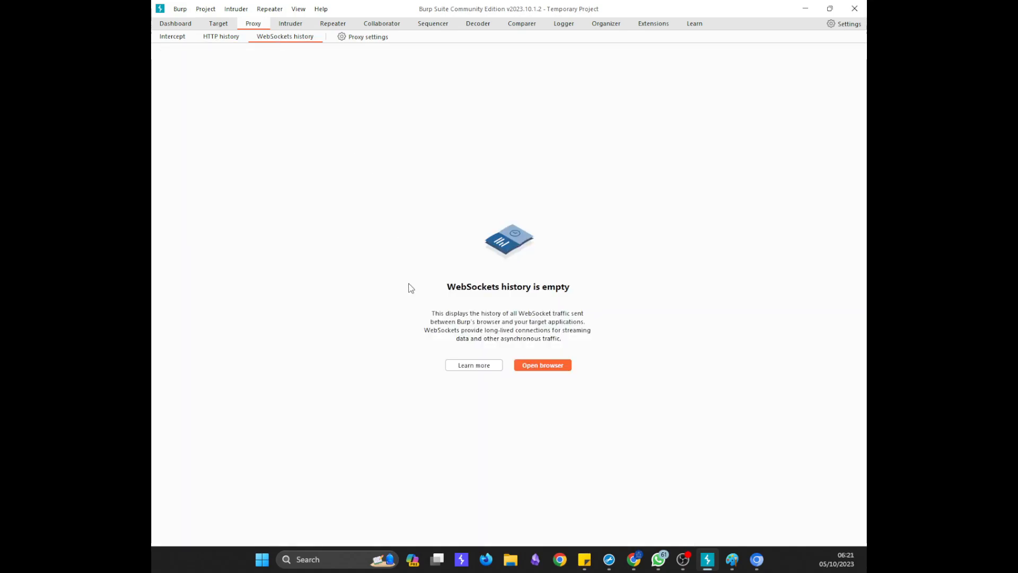
{"action": "left_click", "coordinate": [367, 40]}
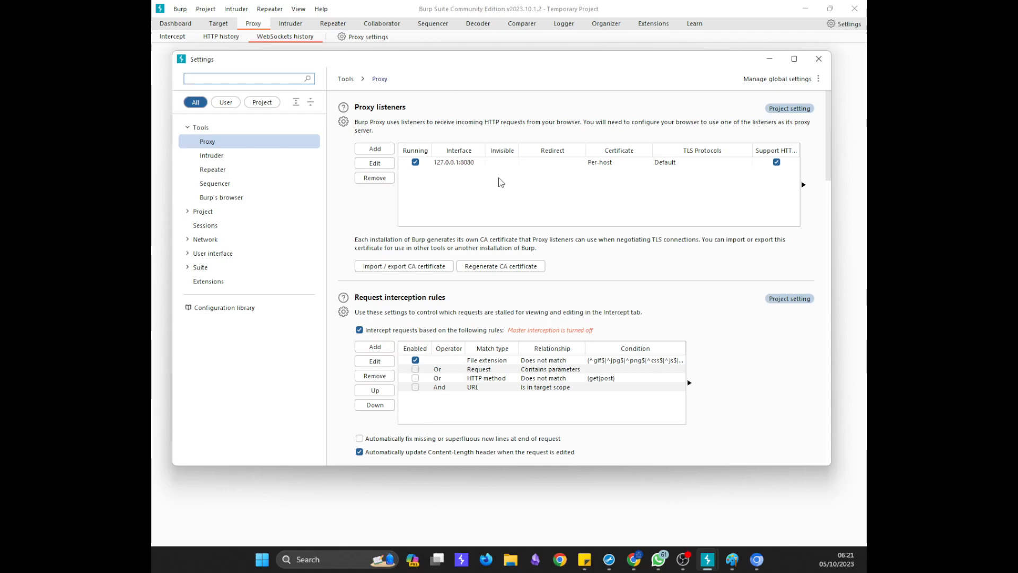
- Switch to Firefox Developer Edition and turn off FoxyProxy so it uses the Firefox settings
{"action": "left_click", "coordinate": [486, 560]}
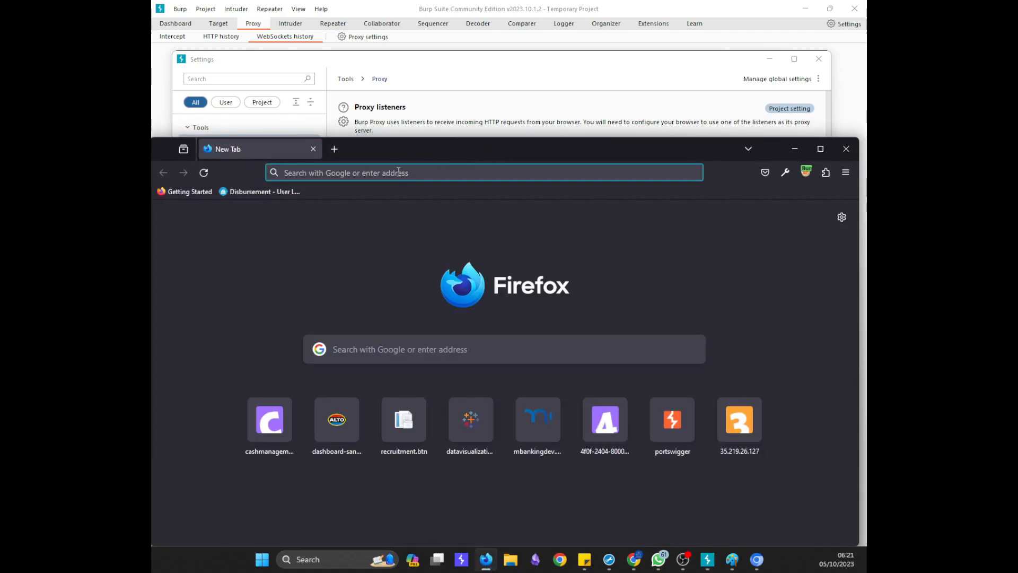
{"action": "left_click_drag", "start_coordinate": [400, 154], "coordinate": [404, 154]}
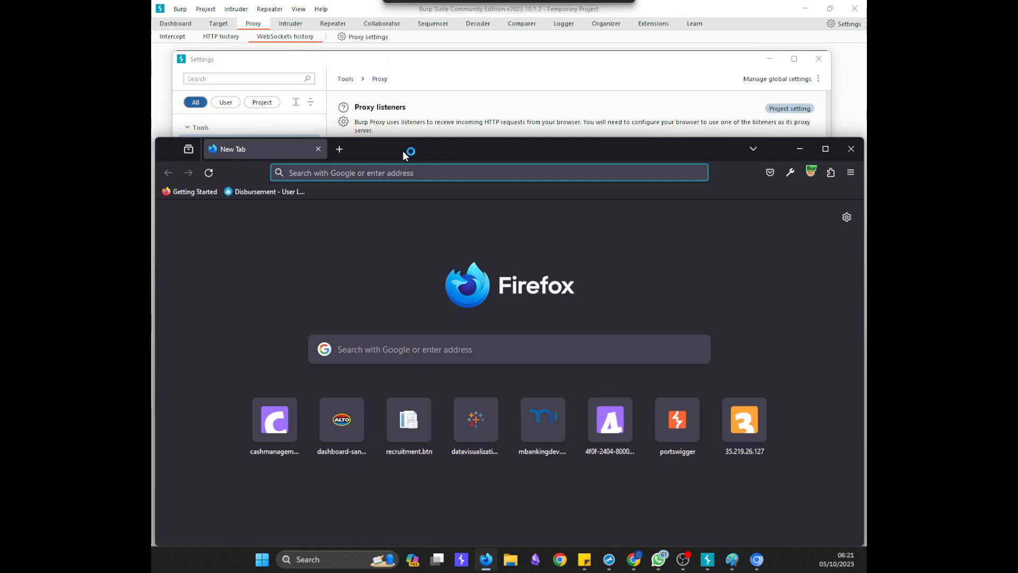
{"action": "left_click", "coordinate": [382, 171]}
{"action": "type", "text": "fire"}
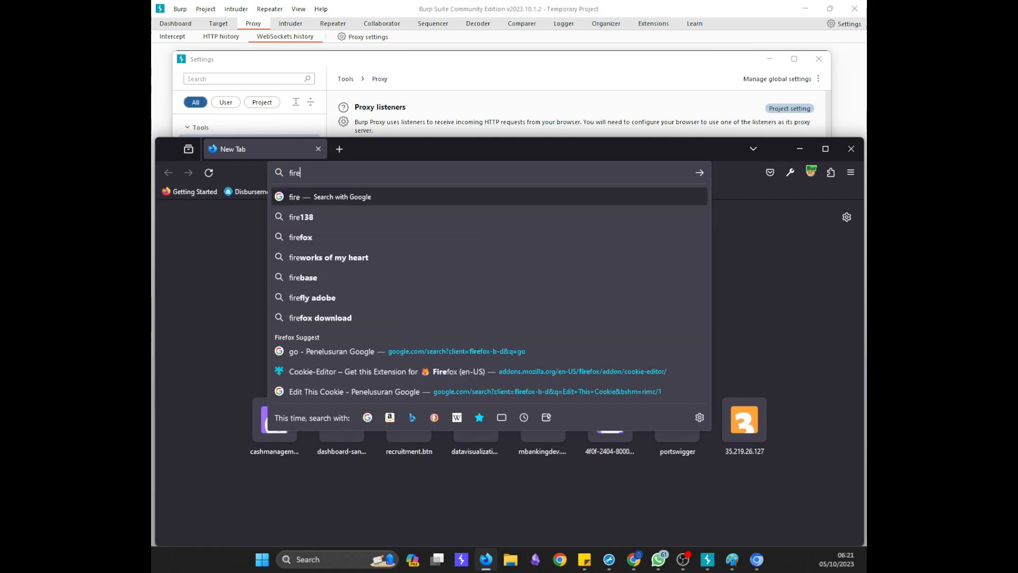
{"action": "left_click", "coordinate": [810, 172]}
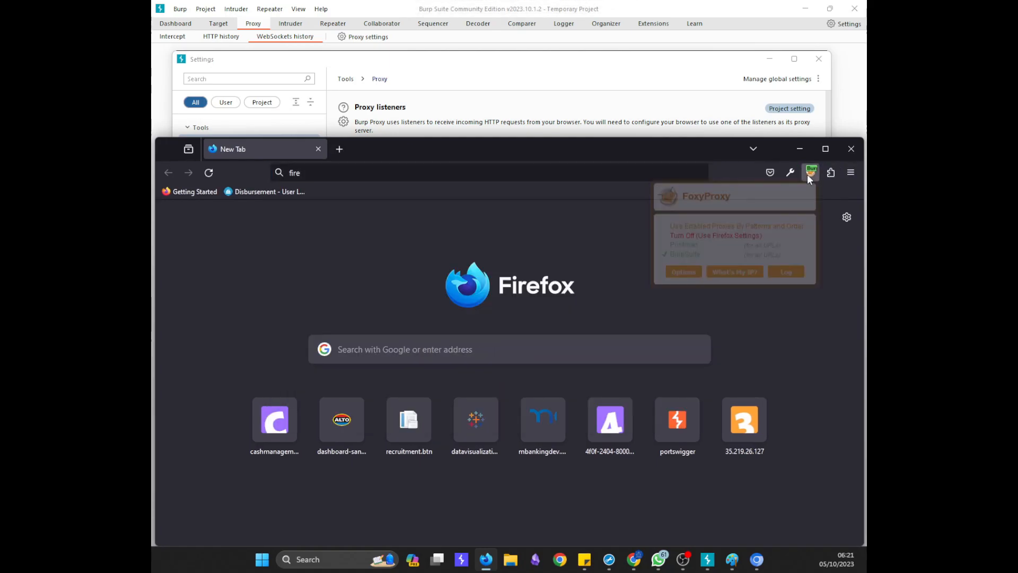
{"action": "left_click", "coordinate": [737, 239]}
- Search Google for "firefox devloper", open Mozilla's Firefox Developer Edition page and look it over
{"action": "left_click", "coordinate": [558, 175]}
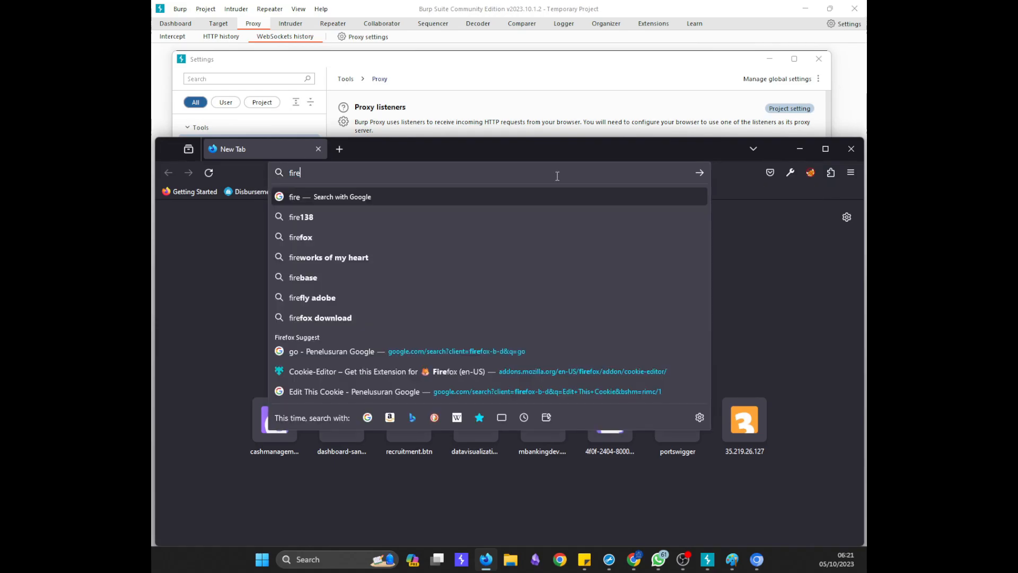
{"action": "type", "text": "firef"}
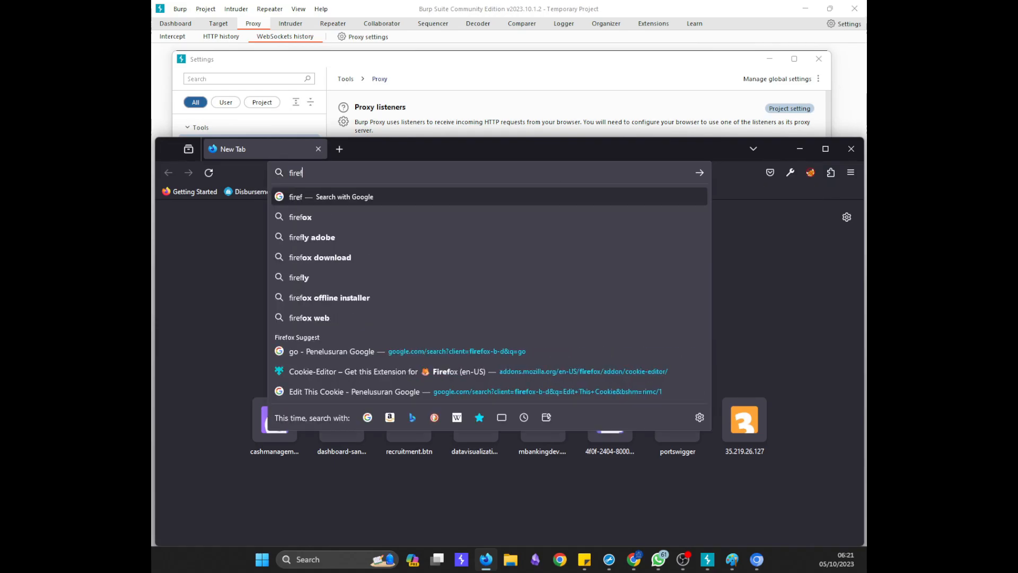
{"action": "type", "text": "ox devloper"}
{"action": "key", "text": "Return"}
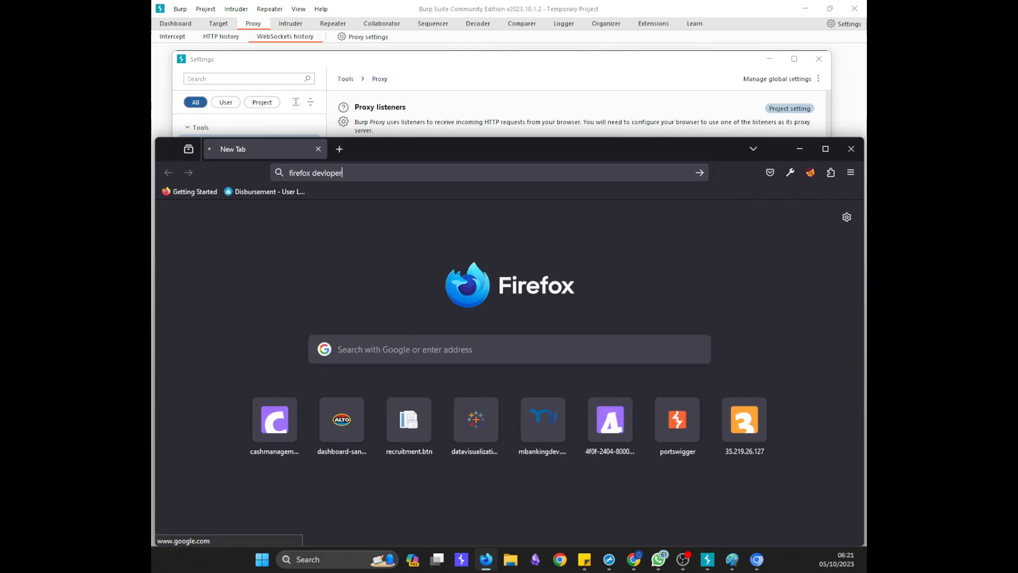
{"action": "scroll", "coordinate": [433, 347], "scroll_direction": "down", "scroll_amount": 5}
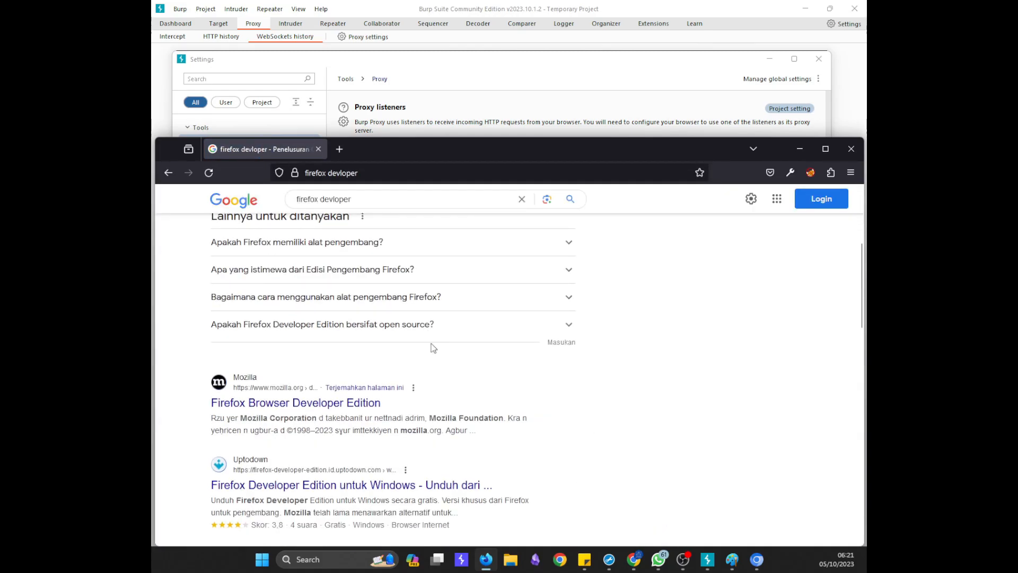
{"action": "scroll", "coordinate": [342, 405], "scroll_direction": "up", "scroll_amount": 5}
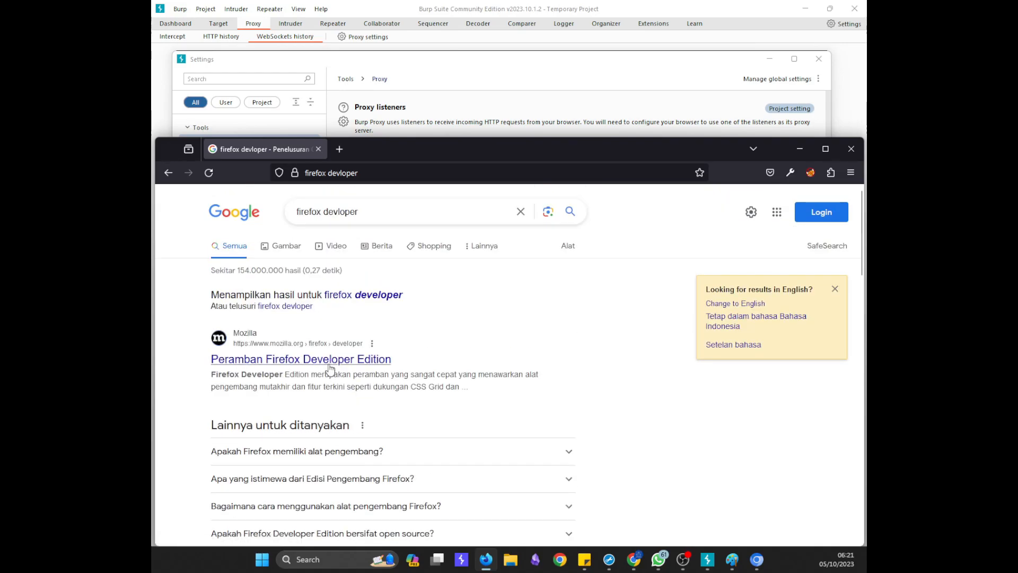
{"action": "left_click", "coordinate": [328, 363]}
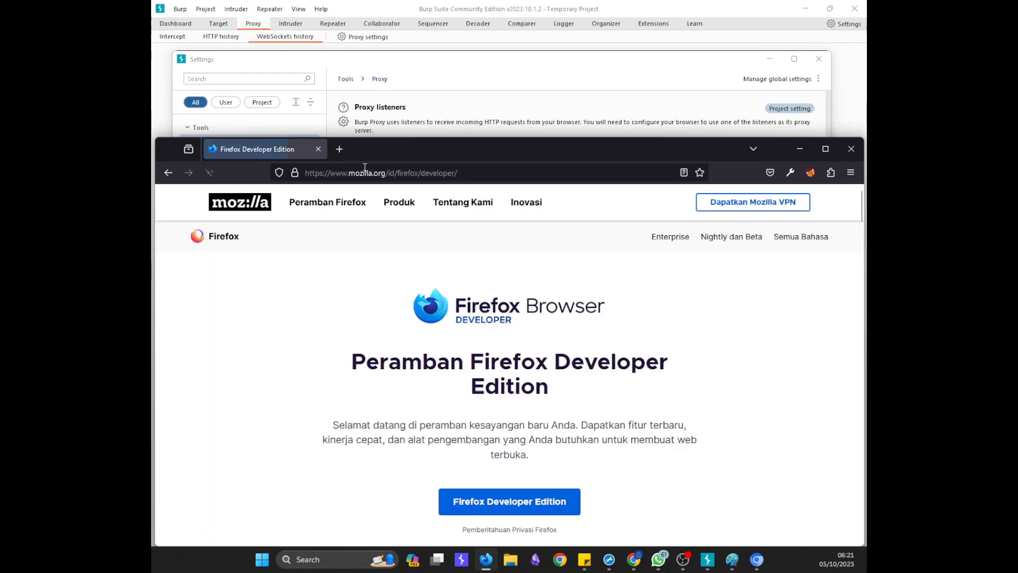
{"action": "scroll", "coordinate": [451, 321], "scroll_direction": "down", "scroll_amount": 5}
{"action": "scroll", "coordinate": [486, 304], "scroll_direction": "up", "scroll_amount": 5}
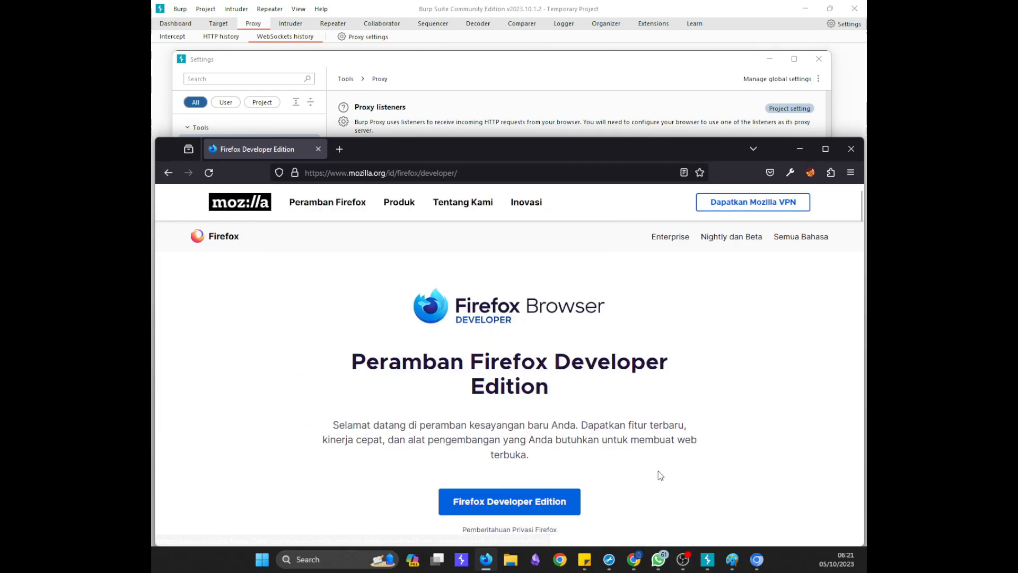
- Search for "Foxy Proxy" in a new tab and open the FoxyProxy Standard add-on page on Mozilla's site
{"action": "left_click", "coordinate": [341, 150]}
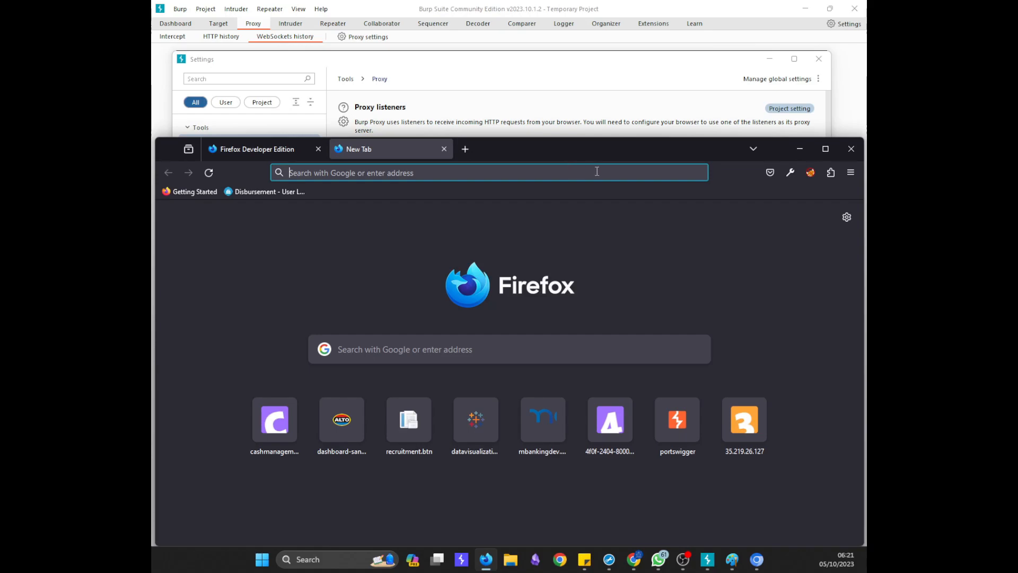
{"action": "type", "text": "Fox"}
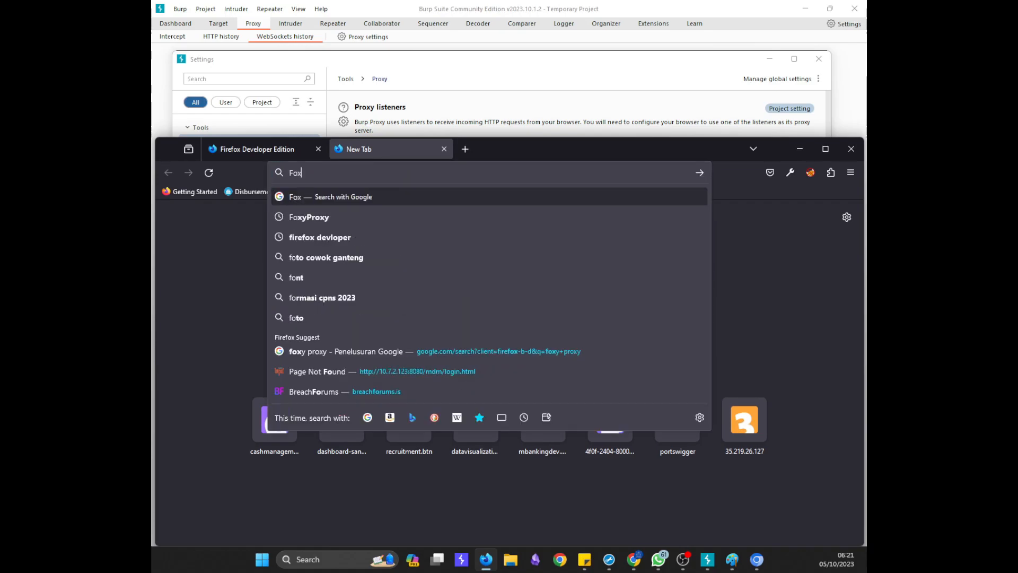
{"action": "type", "text": "y Proxy"}
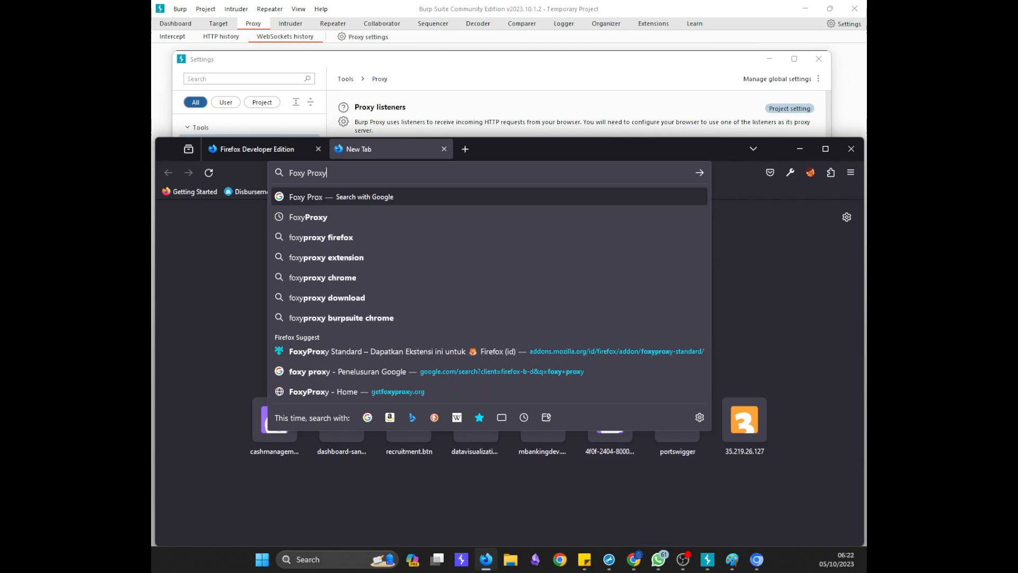
{"action": "key", "text": "Return"}
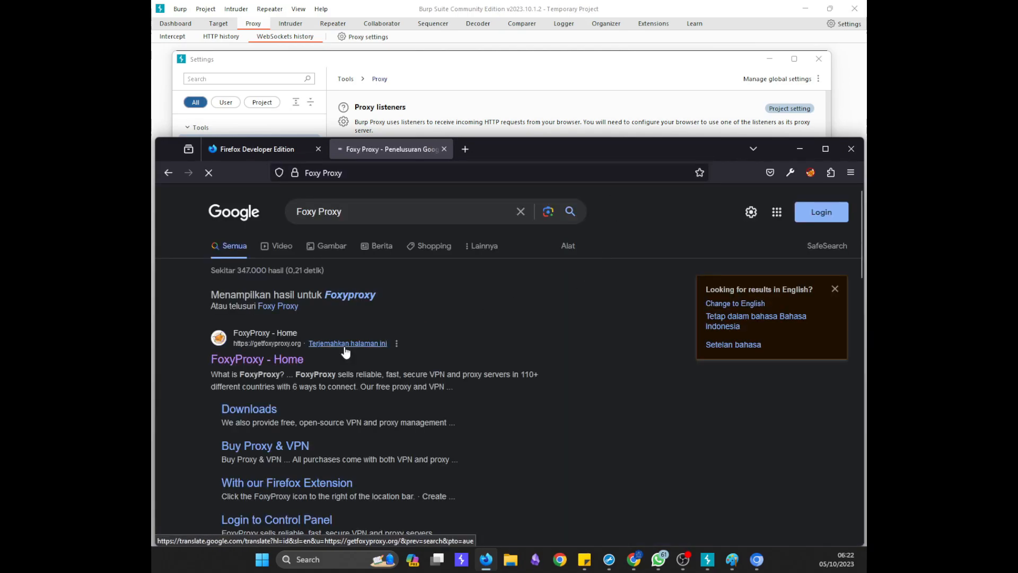
{"action": "scroll", "coordinate": [326, 407], "scroll_direction": "down", "scroll_amount": 5}
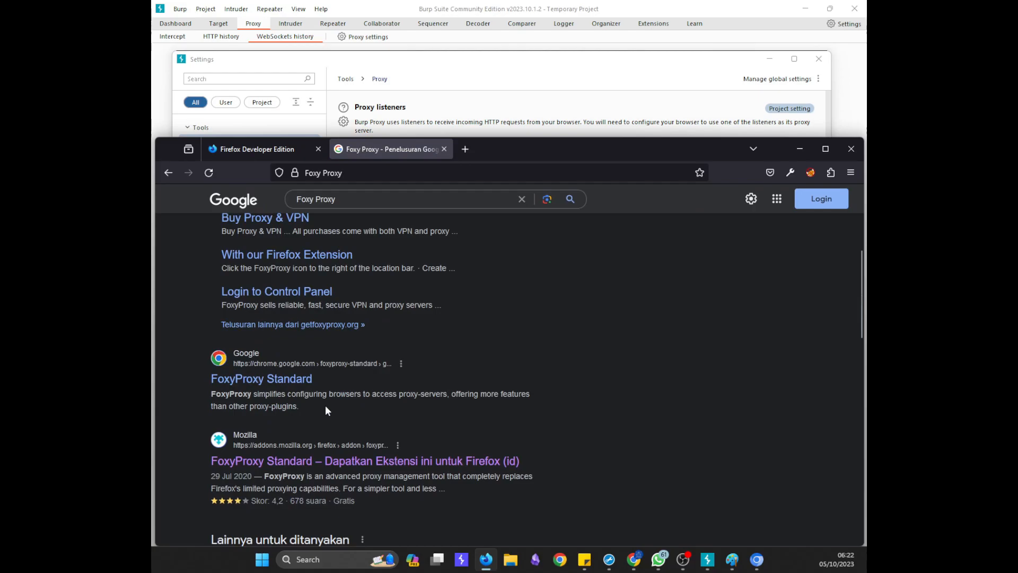
{"action": "scroll", "coordinate": [325, 407], "scroll_direction": "down", "scroll_amount": 1}
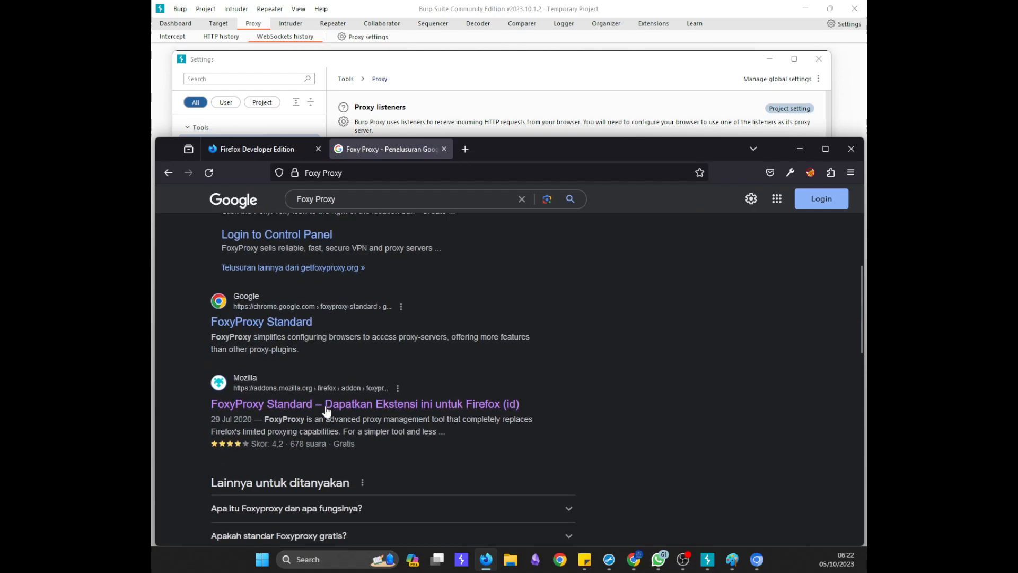
{"action": "left_click", "coordinate": [237, 402]}
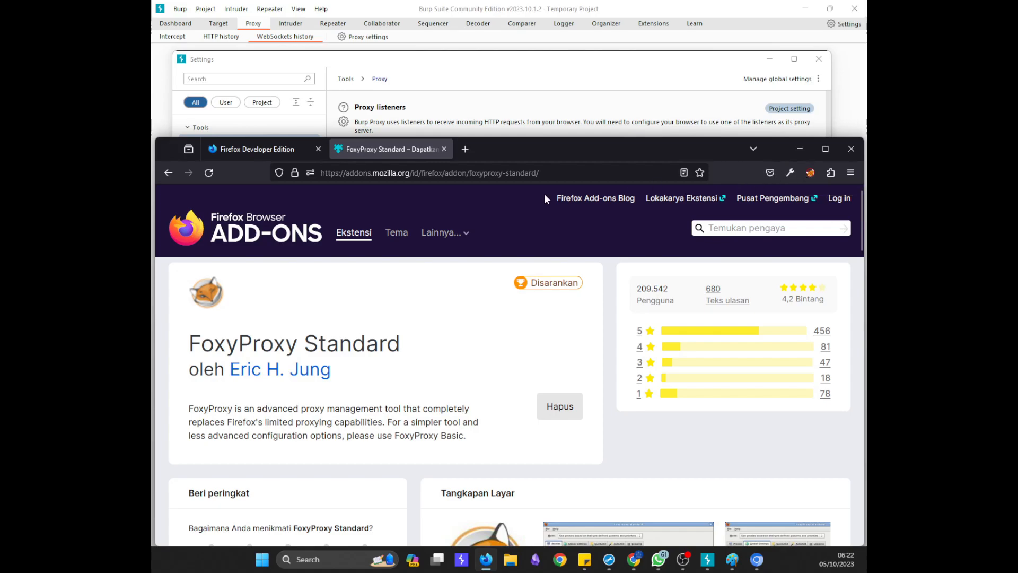
- Bring up the Firefox Developer Edition page, select the latest request in Burp's HTTP history, and return to Firefox
{"action": "left_click", "coordinate": [278, 151]}
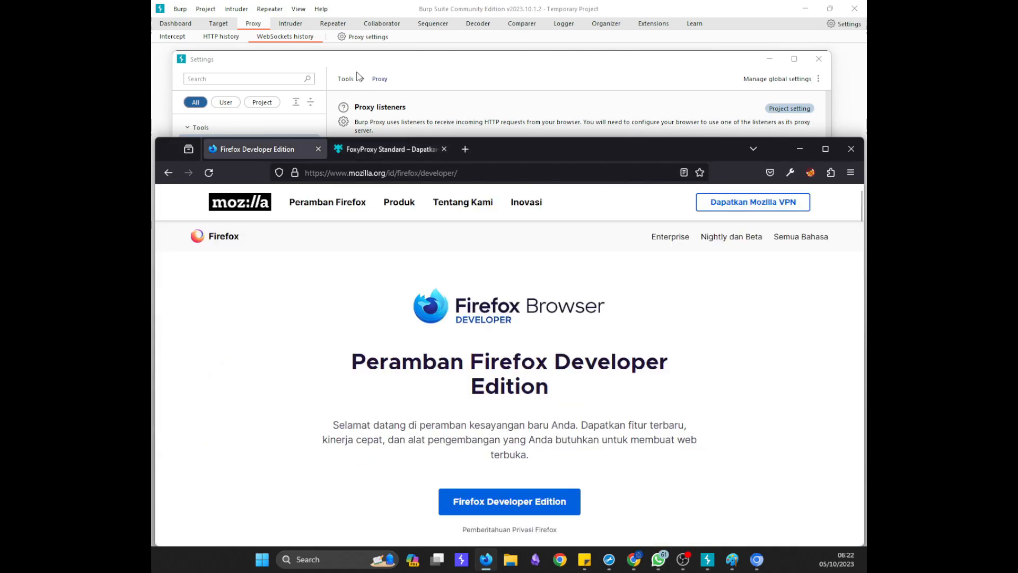
{"action": "left_click", "coordinate": [223, 36]}
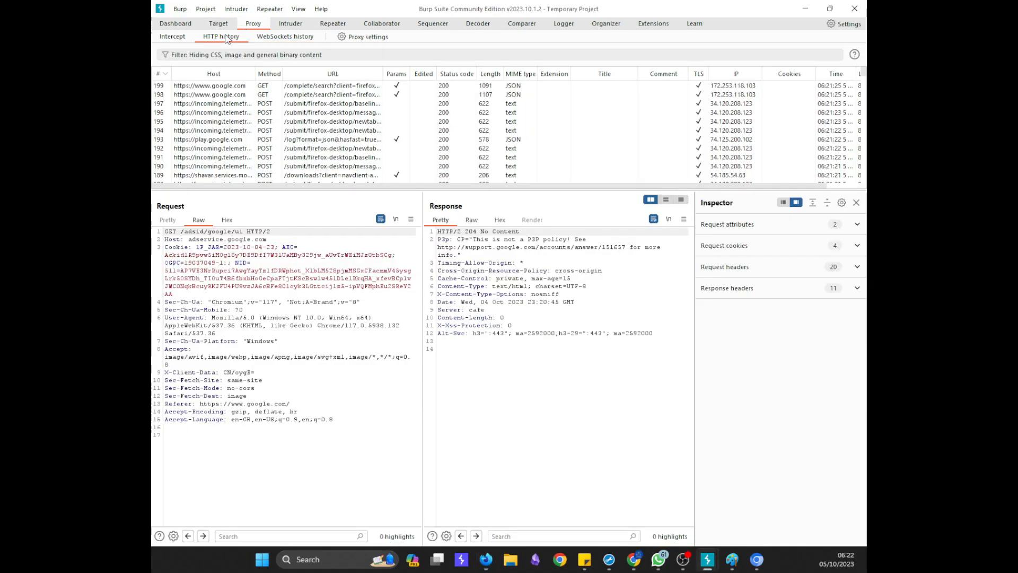
{"action": "left_click", "coordinate": [331, 85]}
{"action": "key", "text": "alt+Tab"}
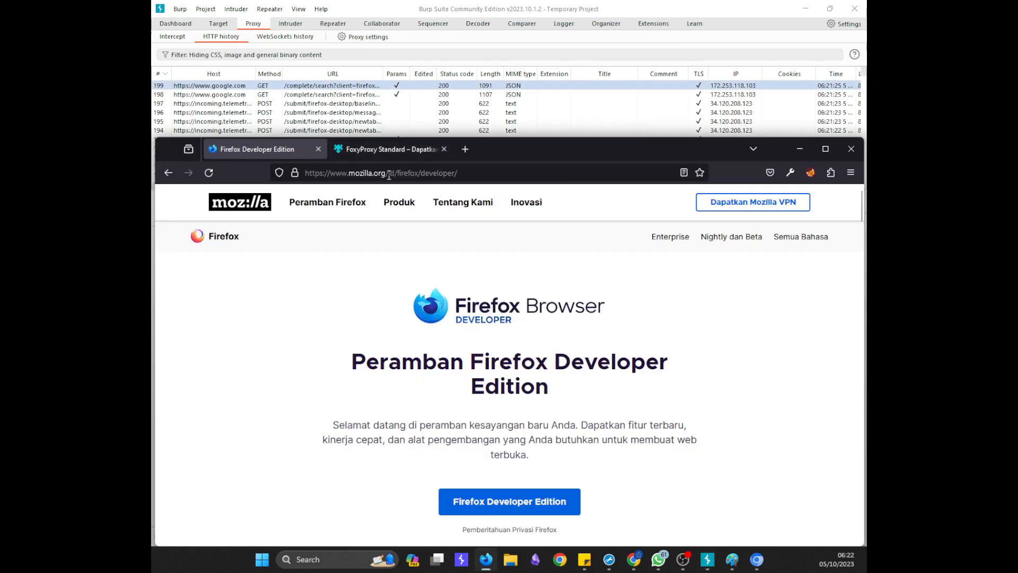
- Check FoxyProxy's selected mode and reload the Firefox Developer Edition page with the proxy turned off
{"action": "left_click", "coordinate": [811, 173]}
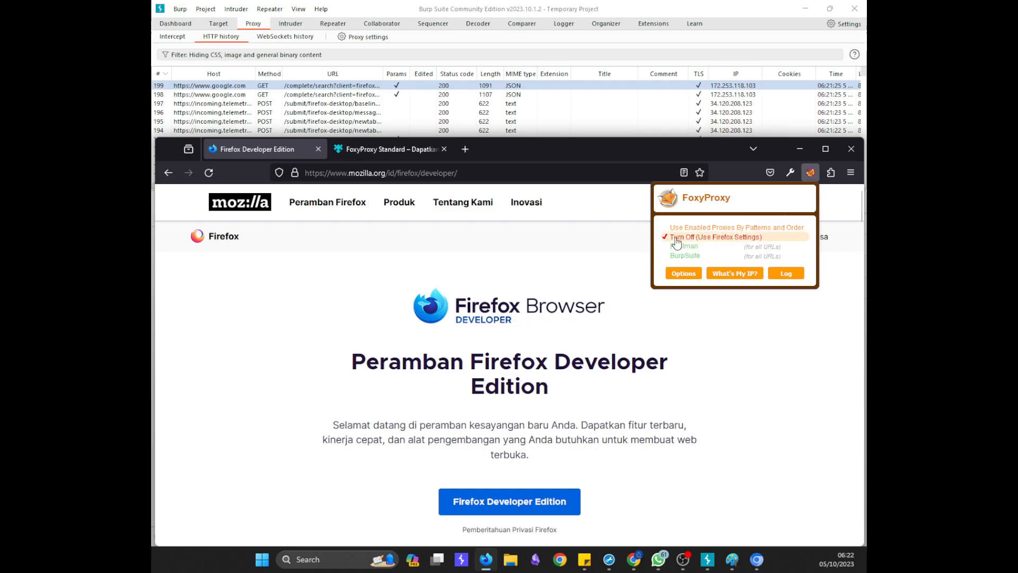
{"action": "left_click", "coordinate": [491, 172]}
{"action": "key", "text": "Return"}
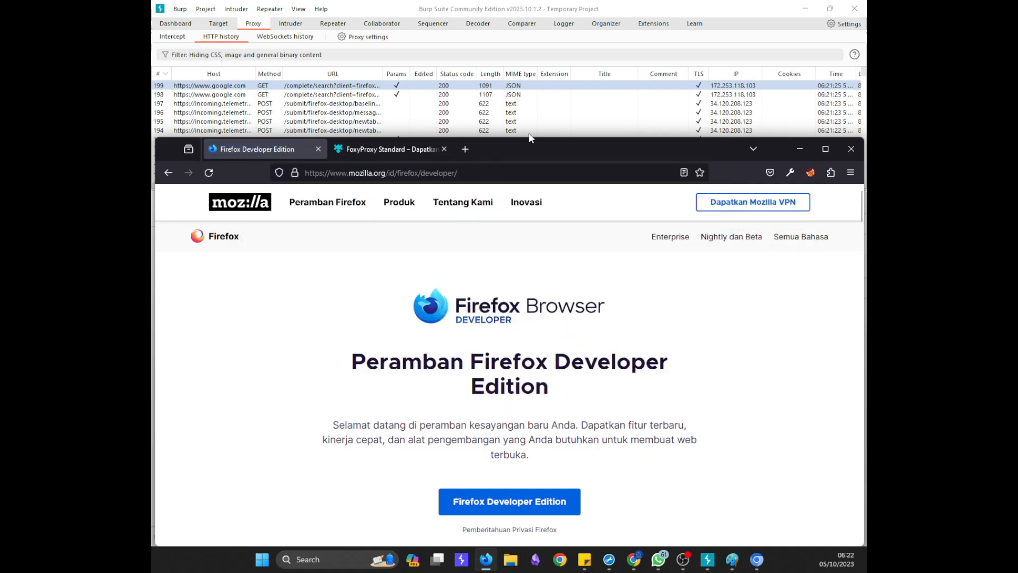
- Switch FoxyProxy to the BurpSuite proxy, reload the Firefox Developer Edition page, and recheck the FoxyProxy options
{"action": "left_click", "coordinate": [811, 172]}
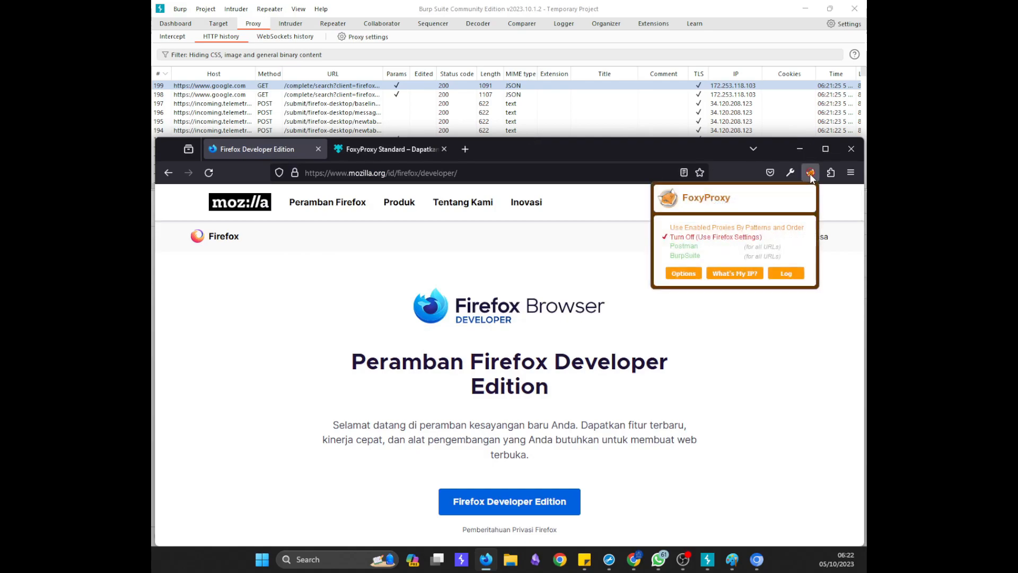
{"action": "left_click", "coordinate": [711, 256]}
{"action": "left_click", "coordinate": [481, 173]}
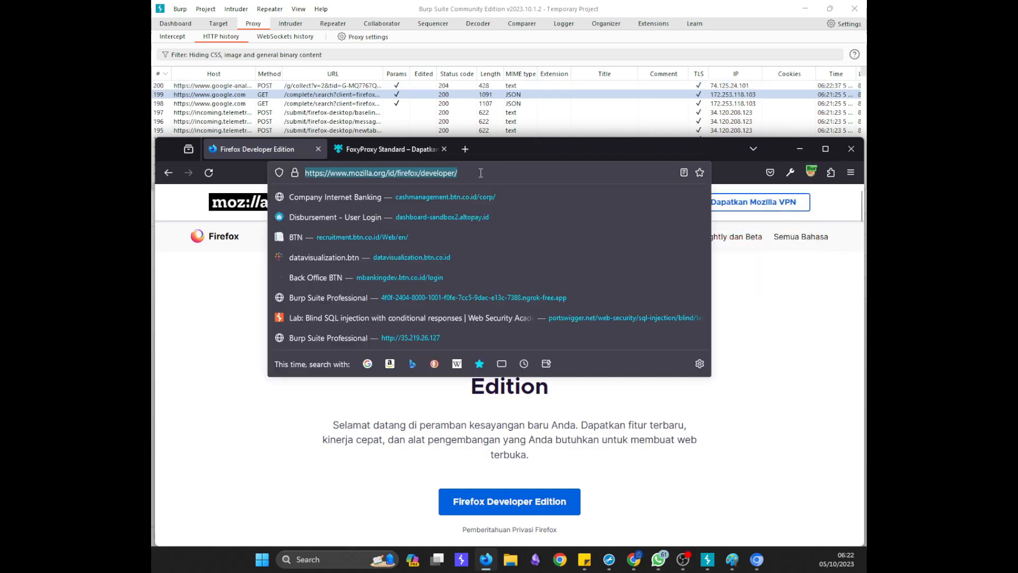
{"action": "key", "text": "Return"}
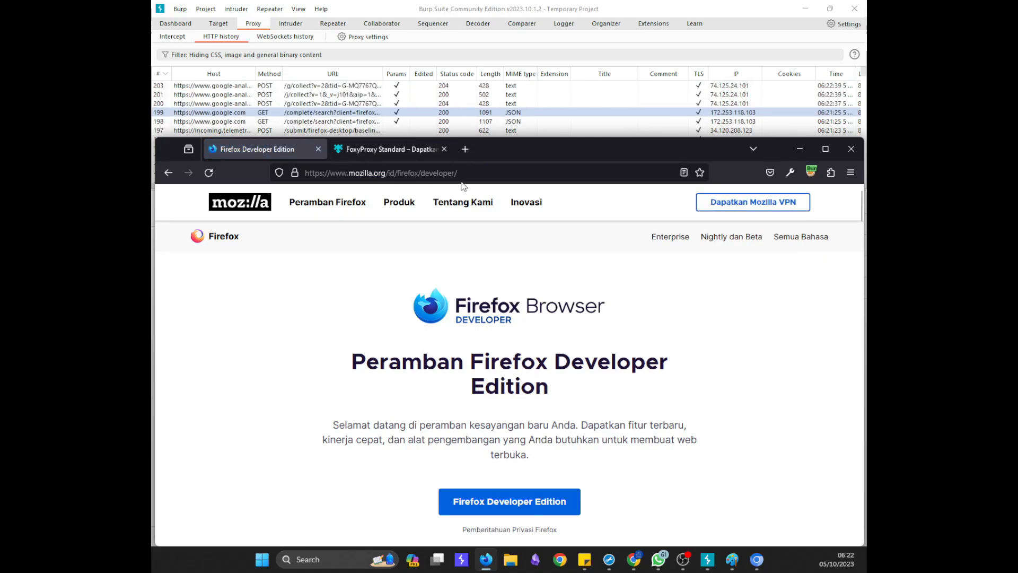
{"action": "left_click", "coordinate": [811, 172]}
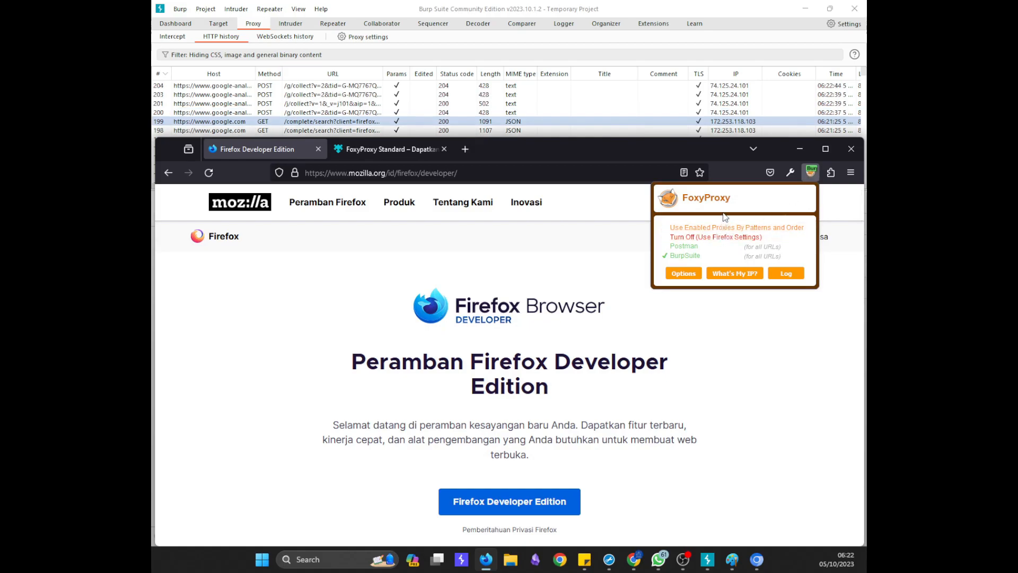
{"action": "left_click", "coordinate": [850, 190]}
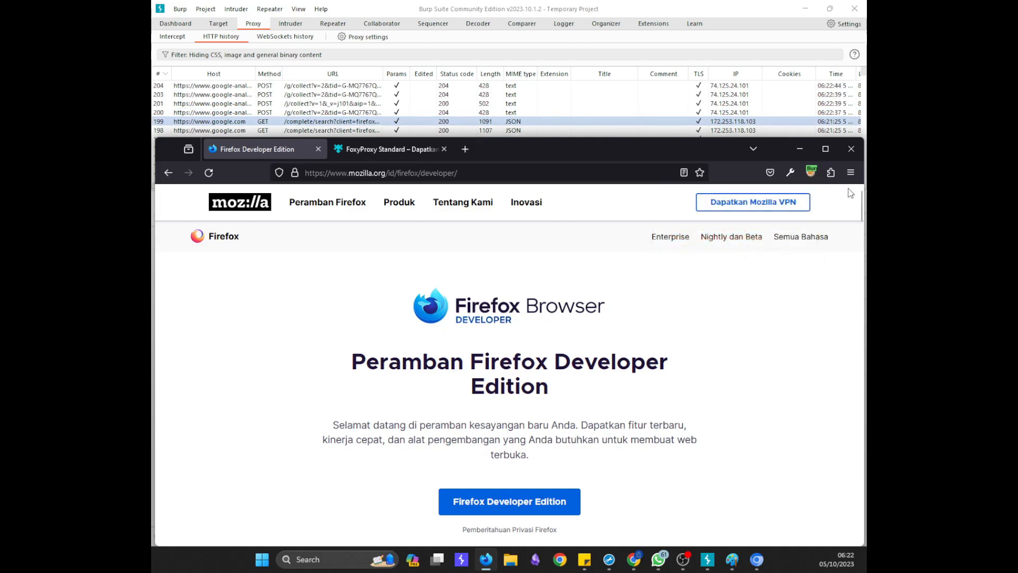
- Open the Firefox settings and look through the Privacy & Security section for the proxy configuration
{"action": "left_click", "coordinate": [851, 172]}
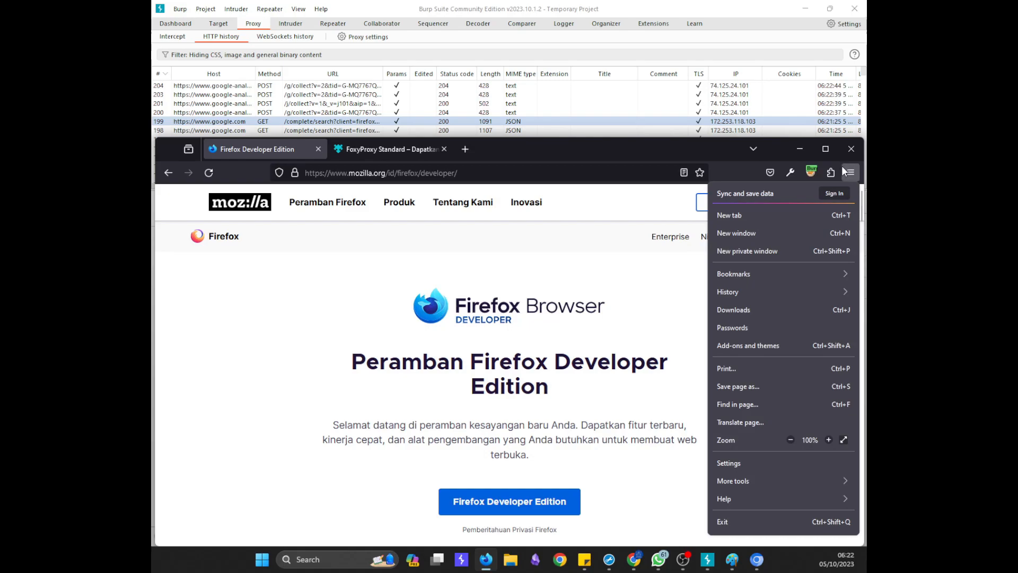
{"action": "left_click", "coordinate": [757, 463]}
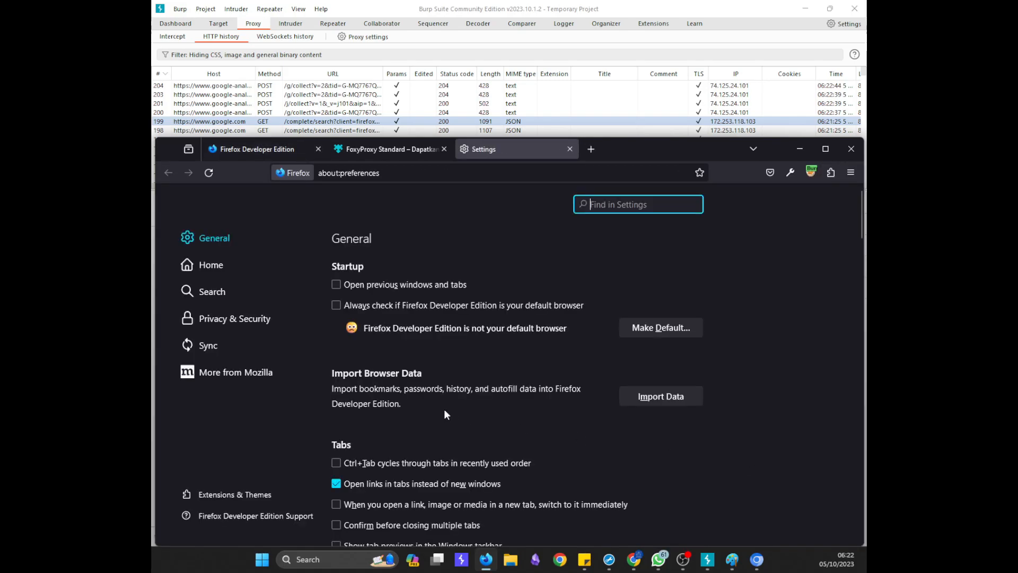
{"action": "left_click", "coordinate": [248, 317]}
{"action": "scroll", "coordinate": [393, 403], "scroll_direction": "down", "scroll_amount": 15}
{"action": "scroll", "coordinate": [399, 411], "scroll_direction": "down", "scroll_amount": 8}
{"action": "scroll", "coordinate": [399, 411], "scroll_direction": "up", "scroll_amount": 9}
{"action": "scroll", "coordinate": [399, 411], "scroll_direction": "down", "scroll_amount": 3}
{"action": "scroll", "coordinate": [399, 410], "scroll_direction": "down", "scroll_amount": 4}
{"action": "scroll", "coordinate": [398, 411], "scroll_direction": "up", "scroll_amount": 1}
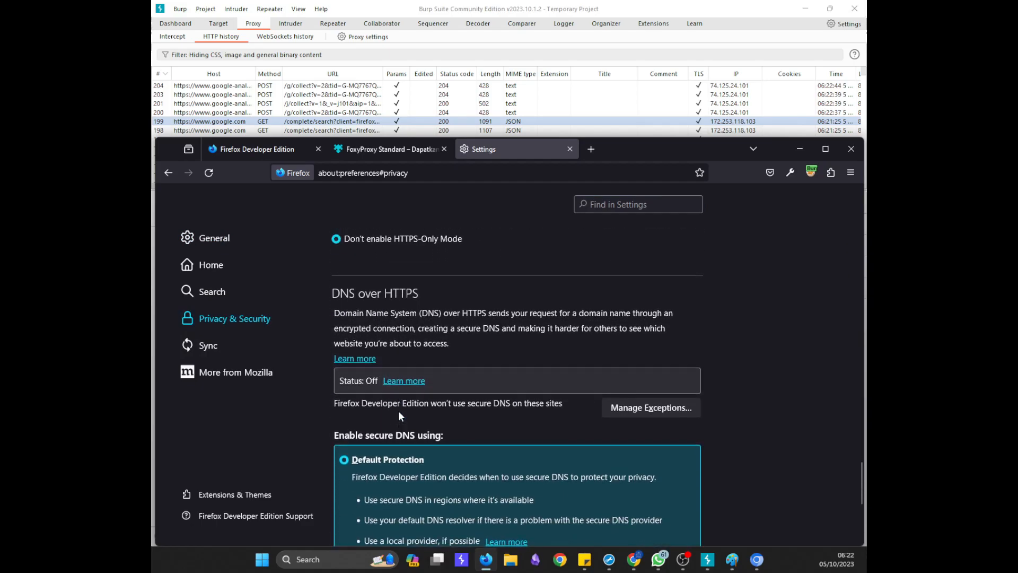
- Open the Connection Settings dialog from Network Settings in the General section
{"action": "left_click", "coordinate": [245, 235]}
{"action": "scroll", "coordinate": [457, 399], "scroll_direction": "down", "scroll_amount": 15}
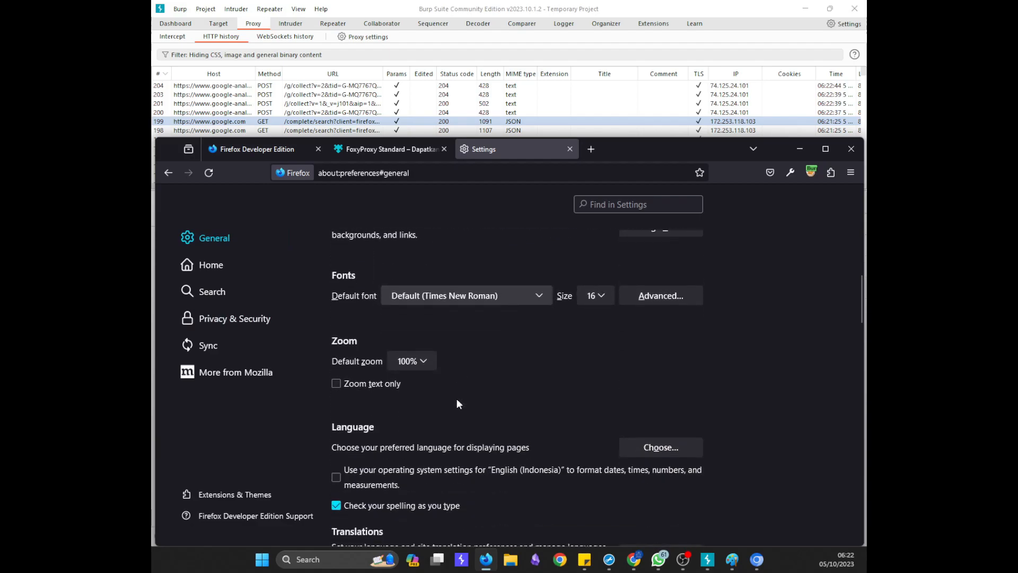
{"action": "scroll", "coordinate": [457, 402], "scroll_direction": "down", "scroll_amount": 20}
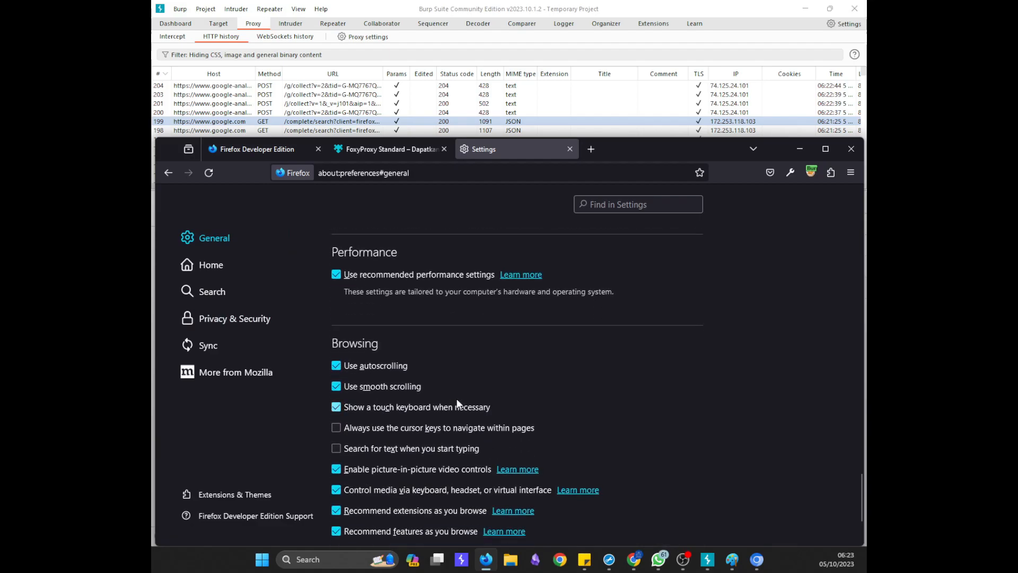
{"action": "scroll", "coordinate": [456, 401], "scroll_direction": "down", "scroll_amount": 1}
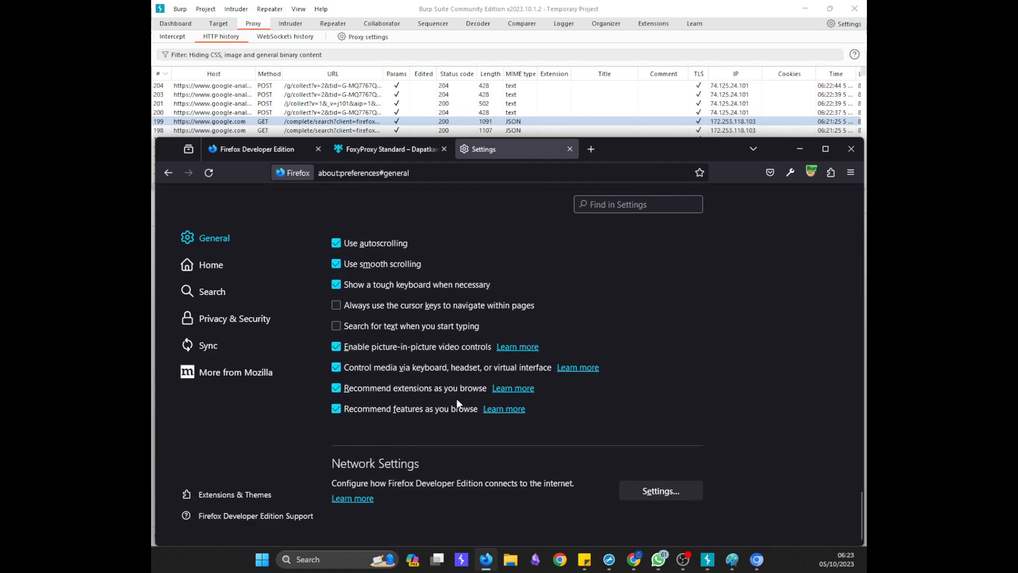
{"action": "left_click", "coordinate": [646, 501]}
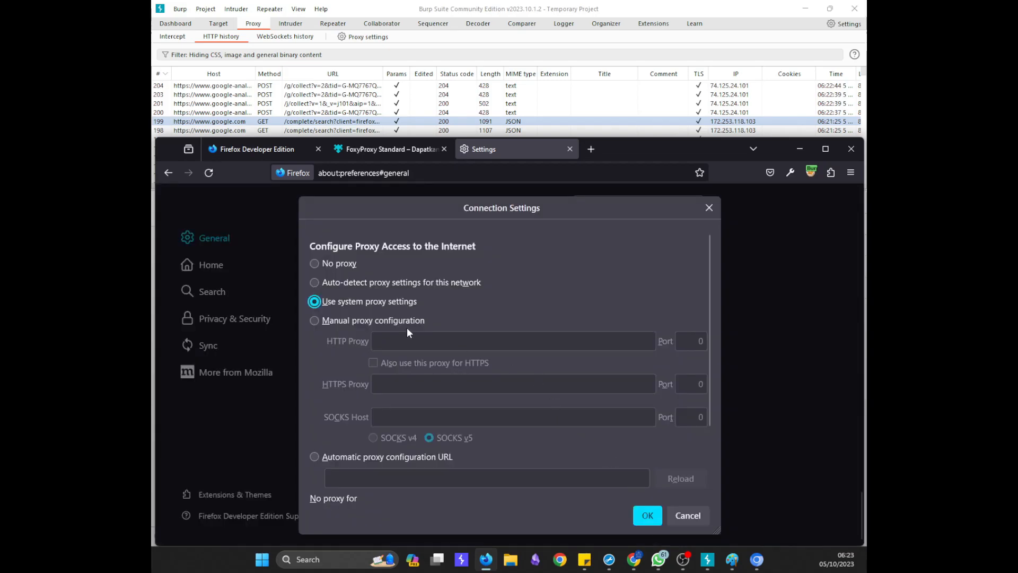
- Show the manual proxy configuration option, return to the system proxy settings, and close the Connection Settings dialog and Firefox settings
{"action": "left_click", "coordinate": [392, 320]}
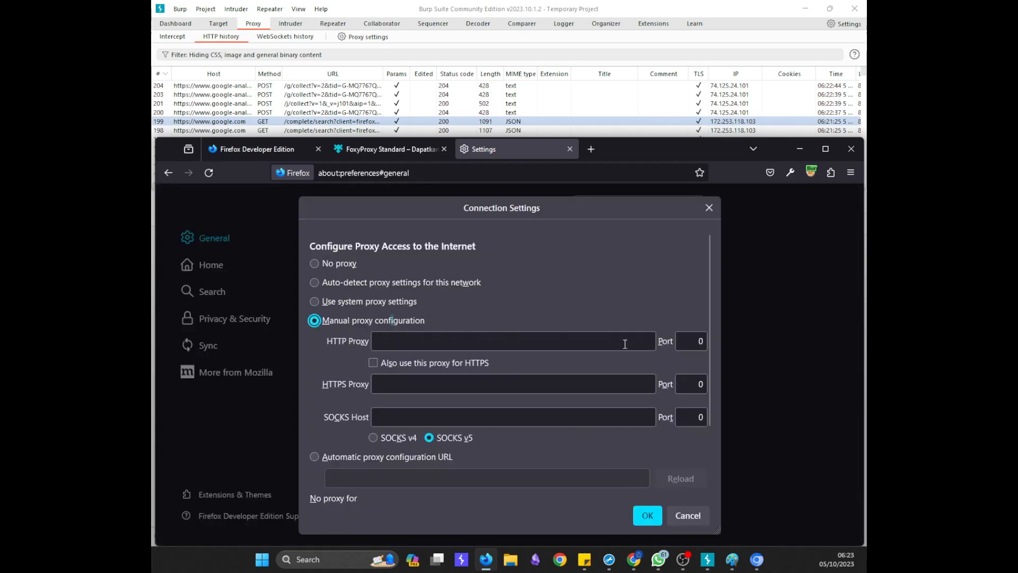
{"action": "left_click", "coordinate": [371, 302]}
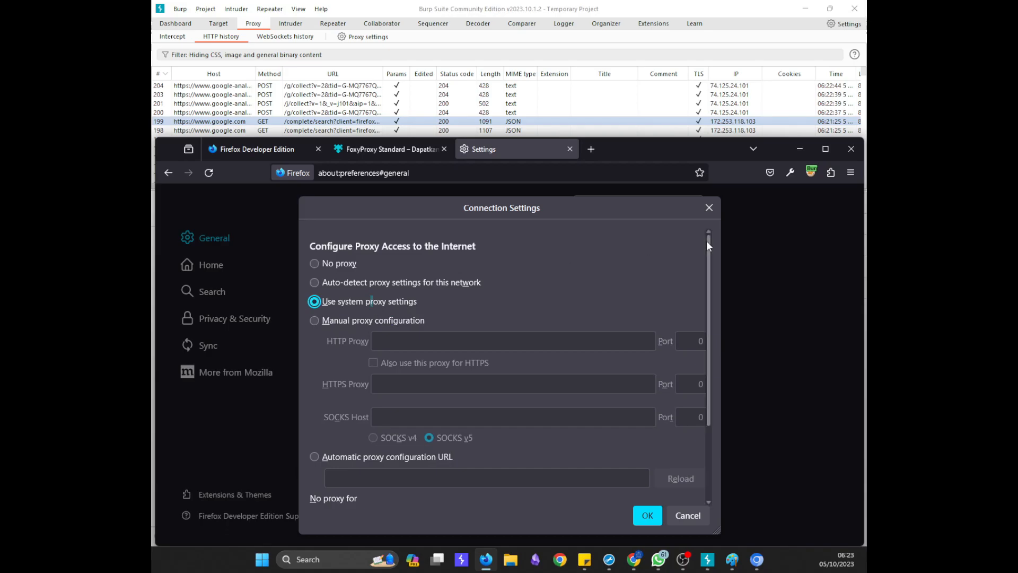
{"action": "left_click", "coordinate": [709, 208]}
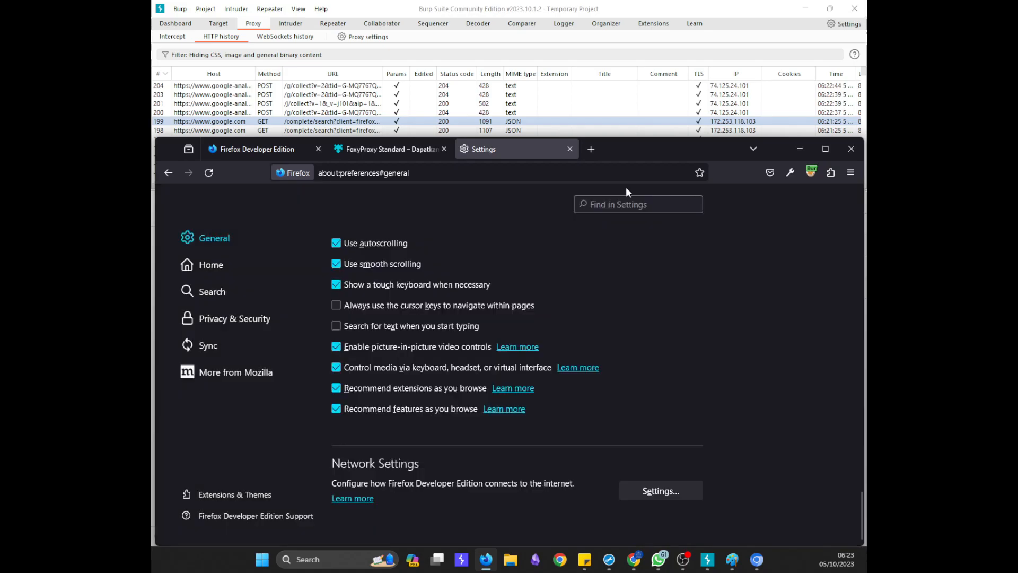
{"action": "left_click", "coordinate": [568, 151]}
{"action": "left_click", "coordinate": [411, 154]}
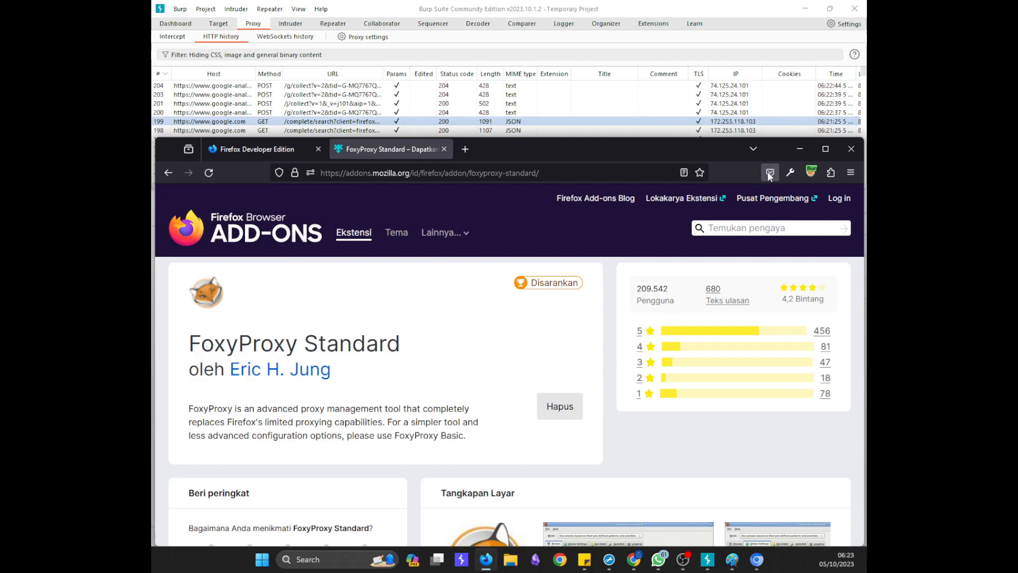
- Fill in a new HTTP proxy in the FoxyProxy options with title Burpsuite, IP address 127.0.0.1 and port 8080
{"action": "left_click", "coordinate": [811, 172]}
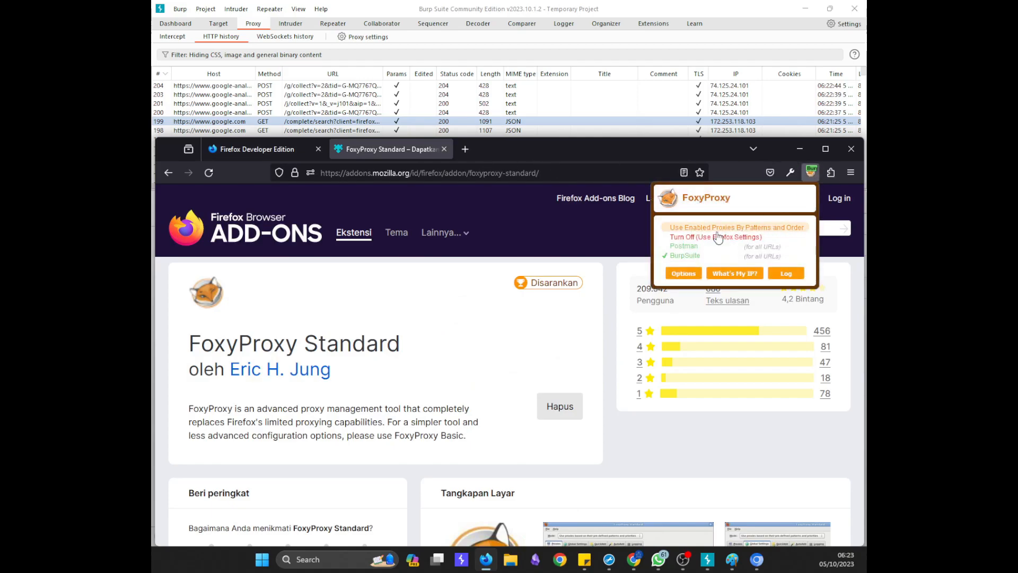
{"action": "left_click", "coordinate": [684, 274]}
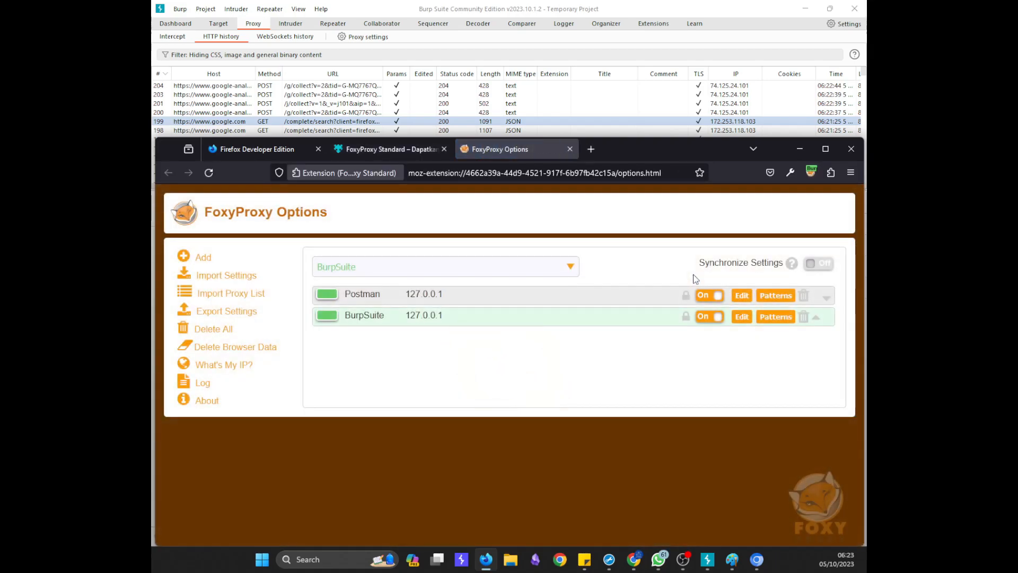
{"action": "left_click", "coordinate": [205, 257]}
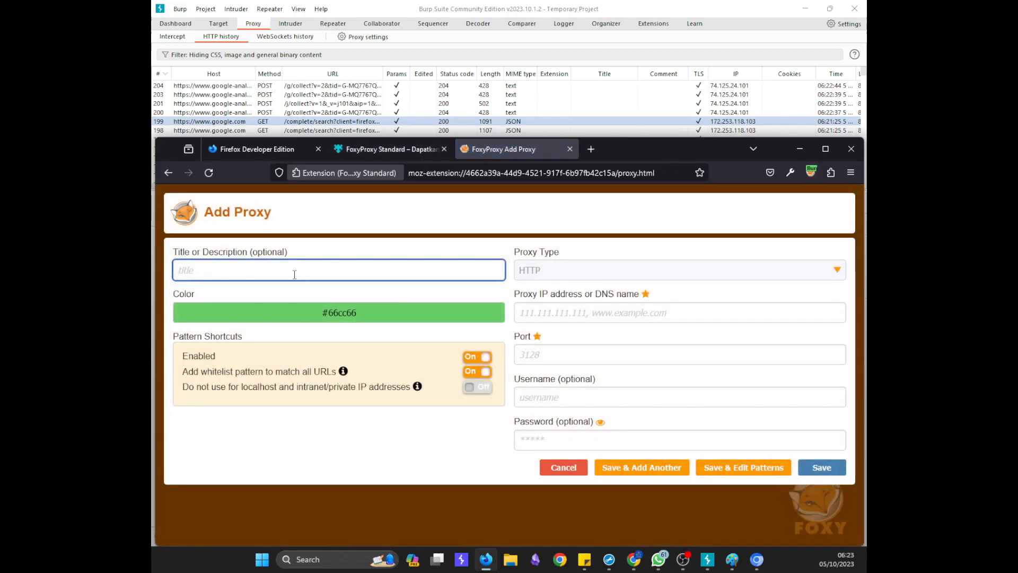
{"action": "type", "text": "Burpsuite"}
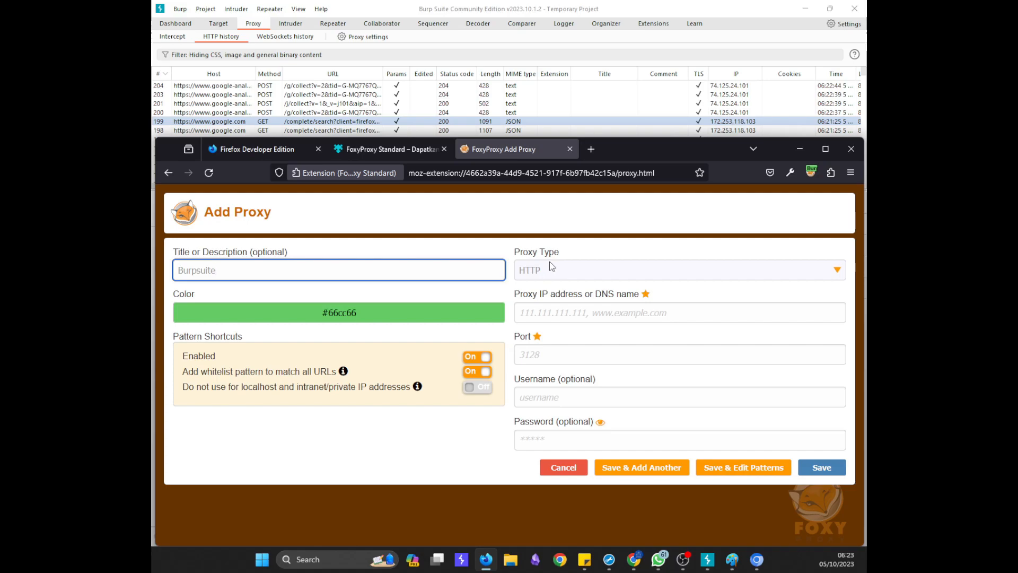
{"action": "left_click", "coordinate": [549, 312]}
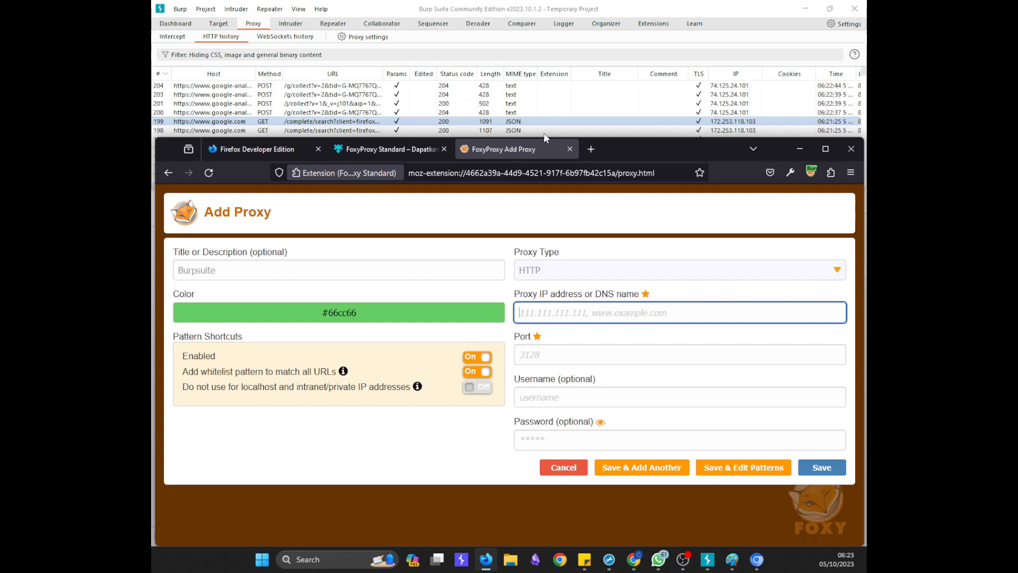
{"action": "type", "text": "127.0.0.1"}
{"action": "left_click", "coordinate": [603, 363]}
{"action": "type", "text": "8080"}
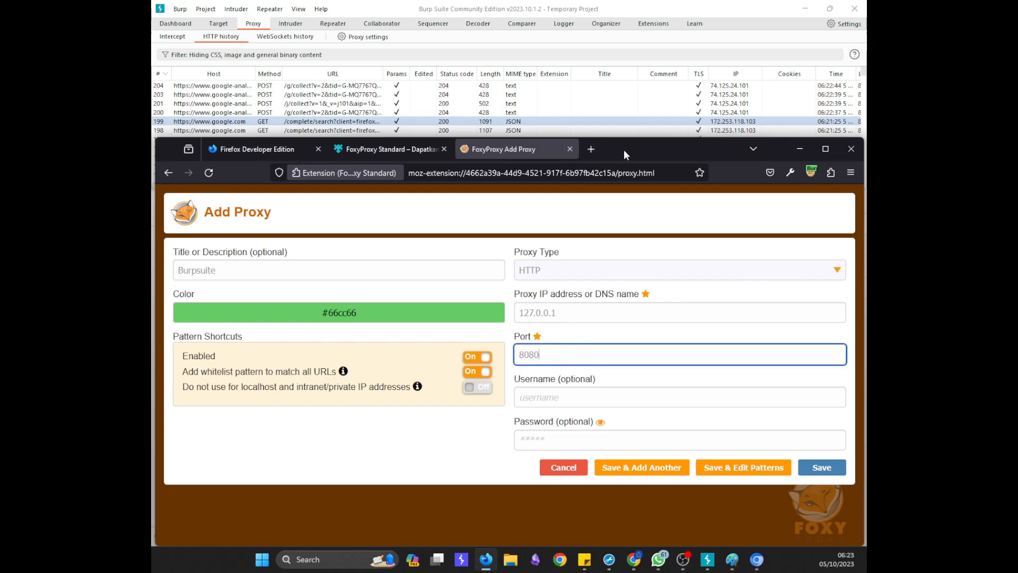
- Switch to Burp Suite's proxy settings, check the proxy listener's interface, and return to Firefox with the listener visible above the proxy form
{"action": "mouse_move", "coordinate": [707, 560]}
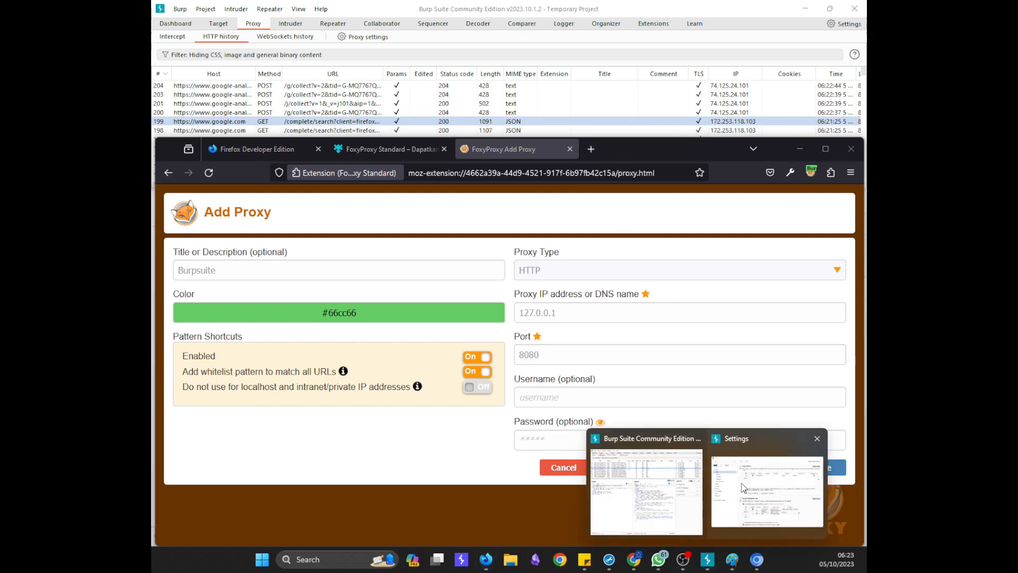
{"action": "left_click", "coordinate": [743, 488]}
{"action": "left_click", "coordinate": [819, 59]}
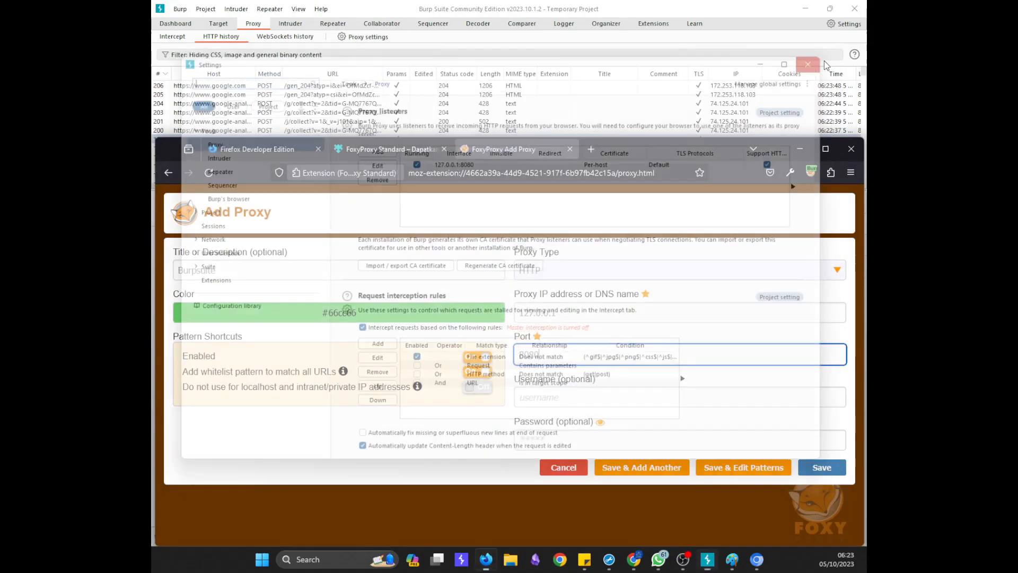
{"action": "left_click", "coordinate": [363, 37]}
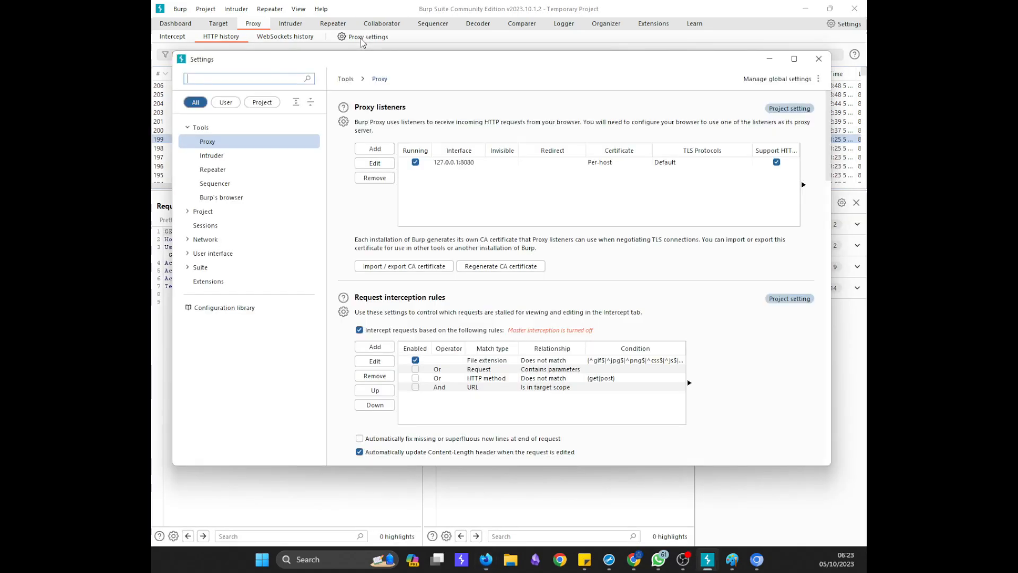
{"action": "left_click", "coordinate": [454, 164]}
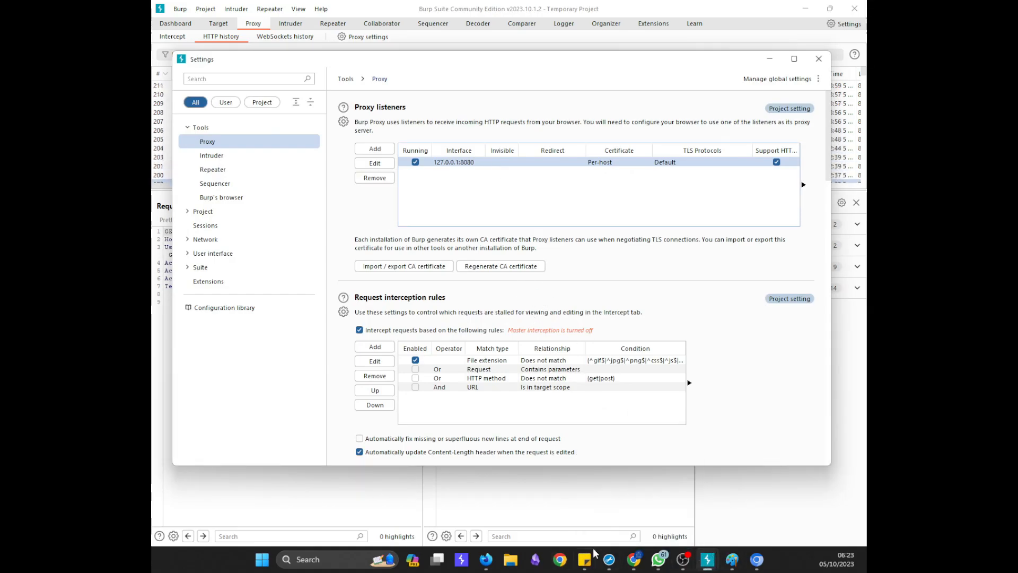
{"action": "left_click", "coordinate": [493, 568]}
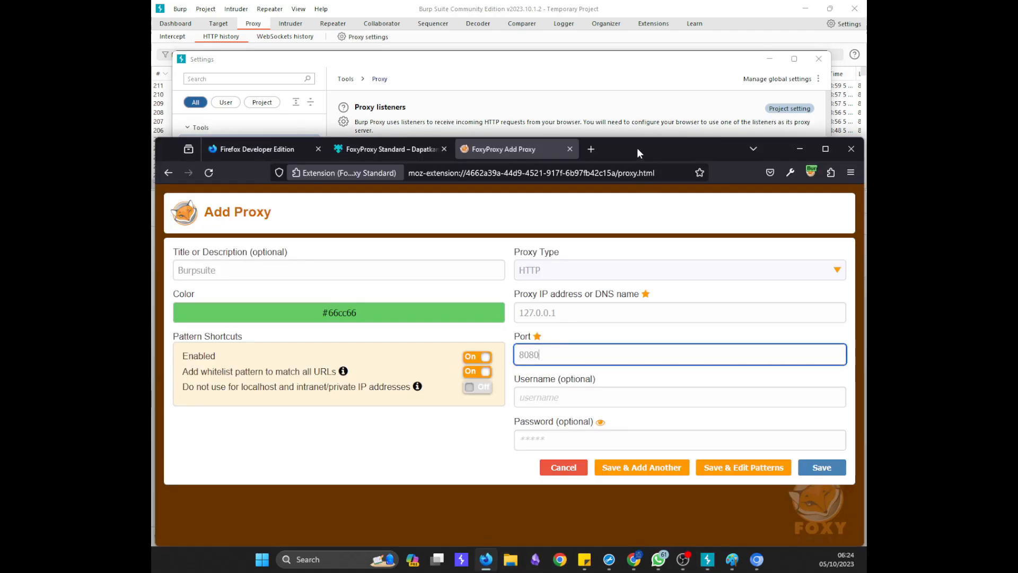
{"action": "left_click_drag", "start_coordinate": [634, 175], "coordinate": [638, 200]}
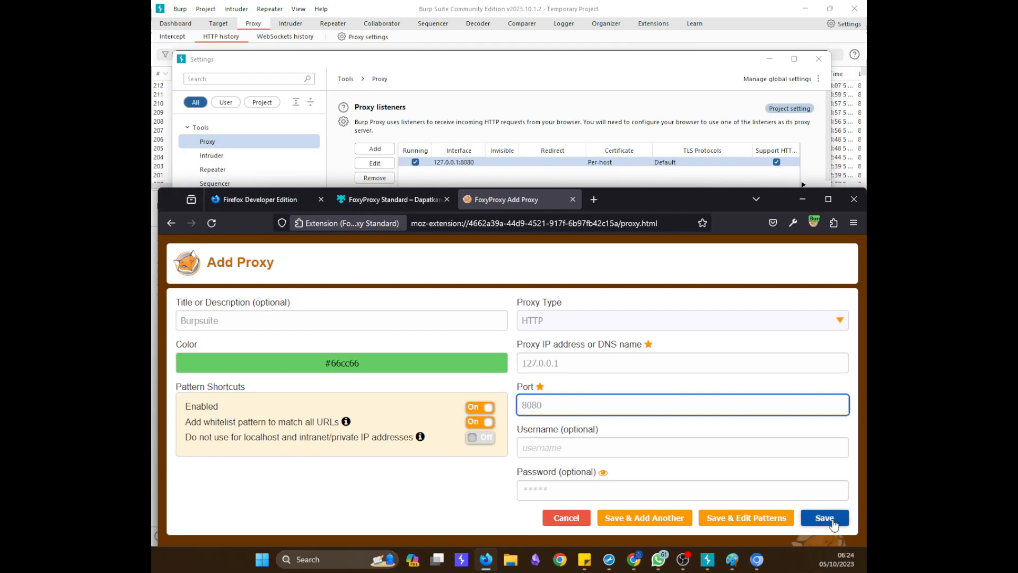
- Discard the new proxy entry, and review and save the existing BurpSuite proxy in FoxyProxy
{"action": "left_click", "coordinate": [561, 518]}
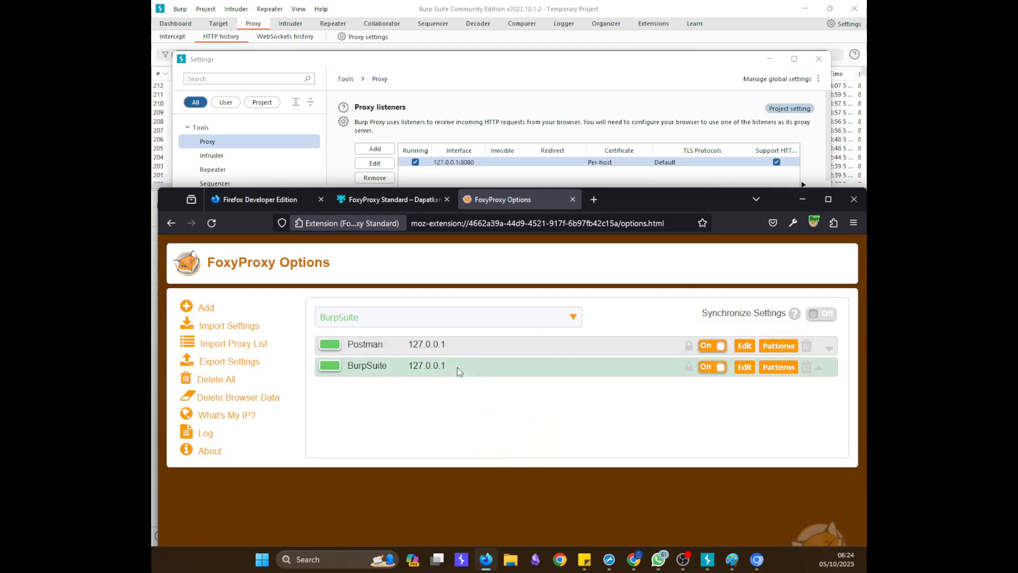
{"action": "left_click", "coordinate": [745, 367]}
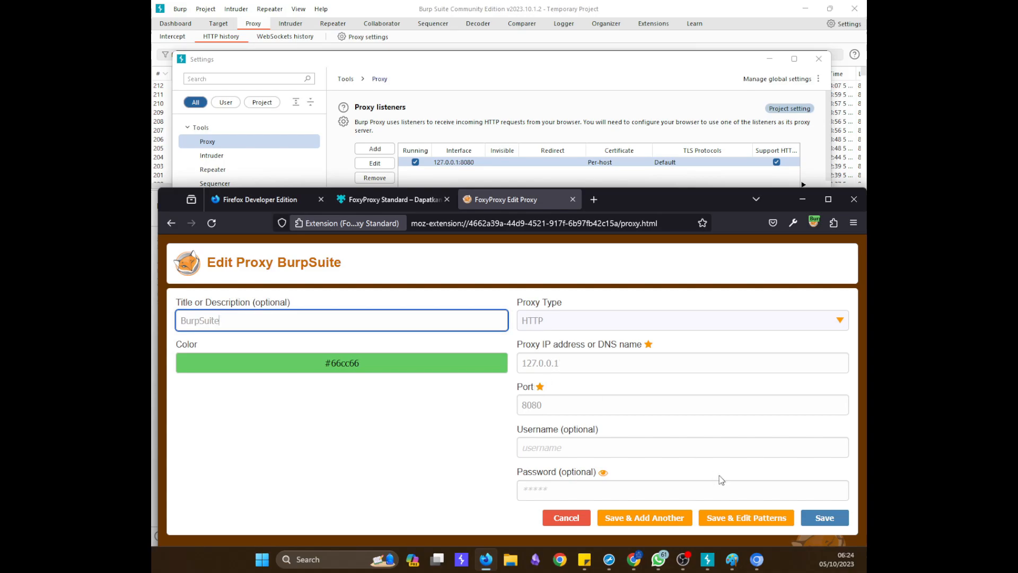
{"action": "left_click", "coordinate": [826, 516]}
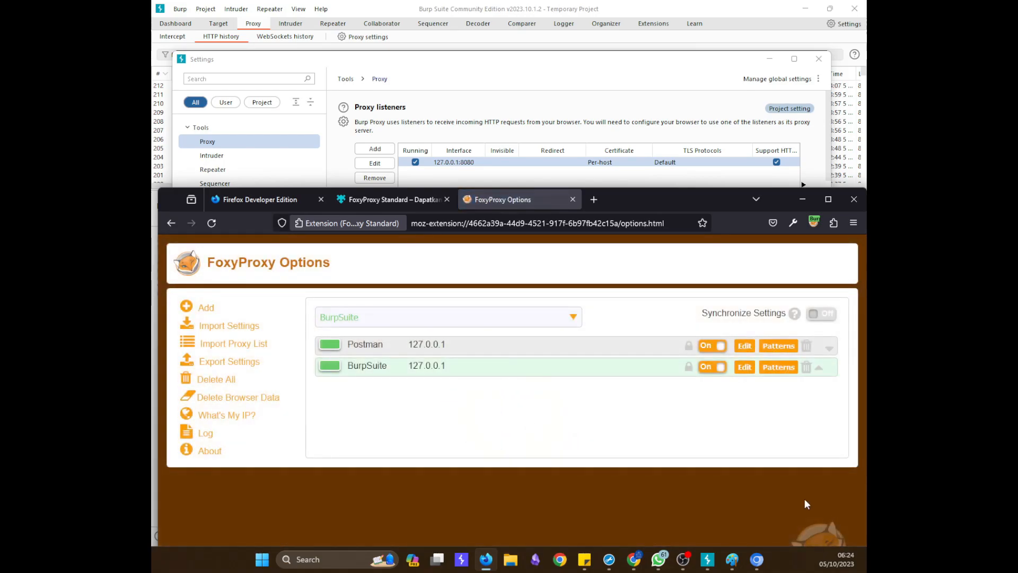
{"action": "left_click", "coordinate": [593, 199]}
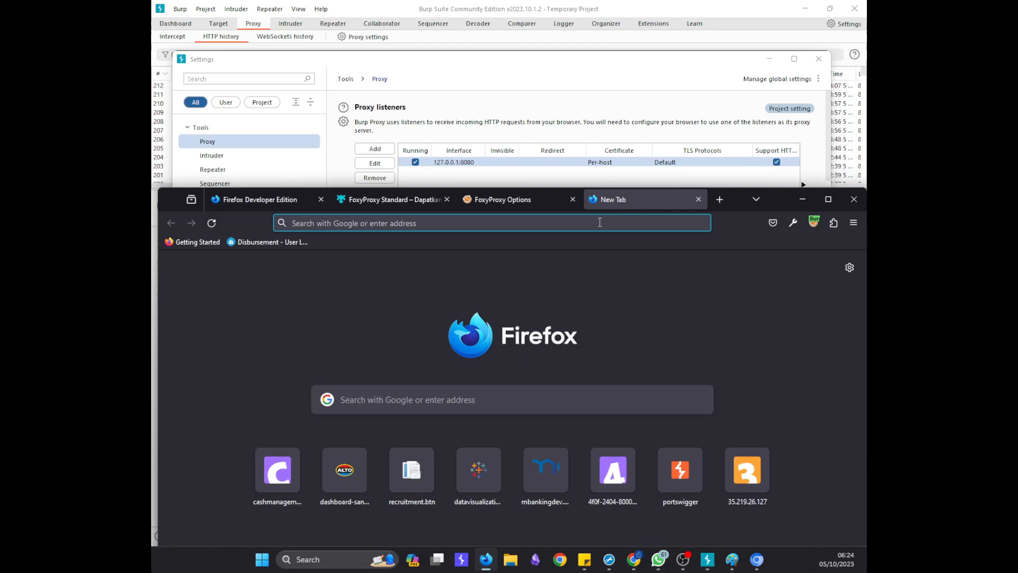
{"action": "type", "text": "ht"}
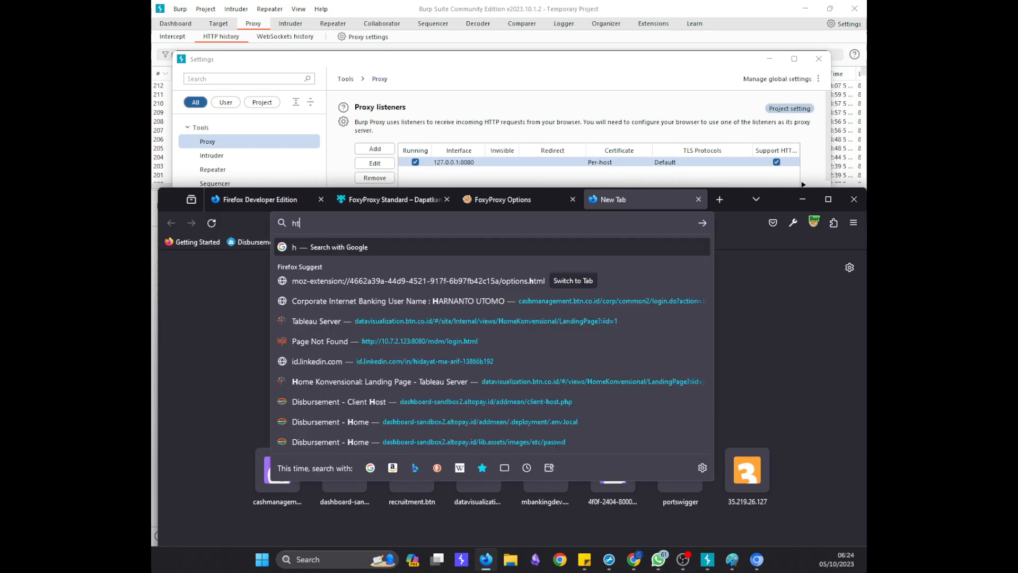
{"action": "type", "text": "pp://burp"}
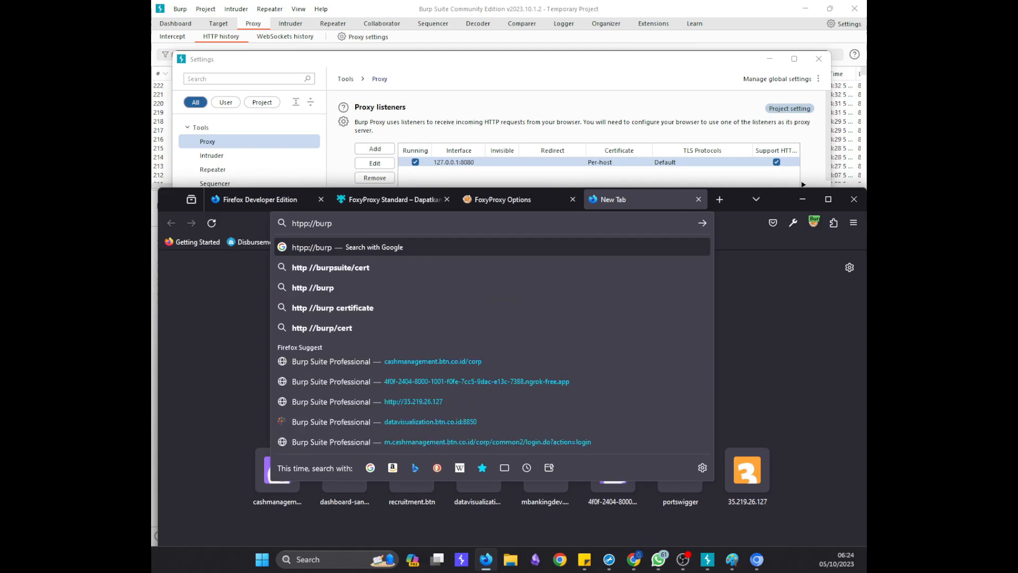
{"action": "key", "text": "Return"}
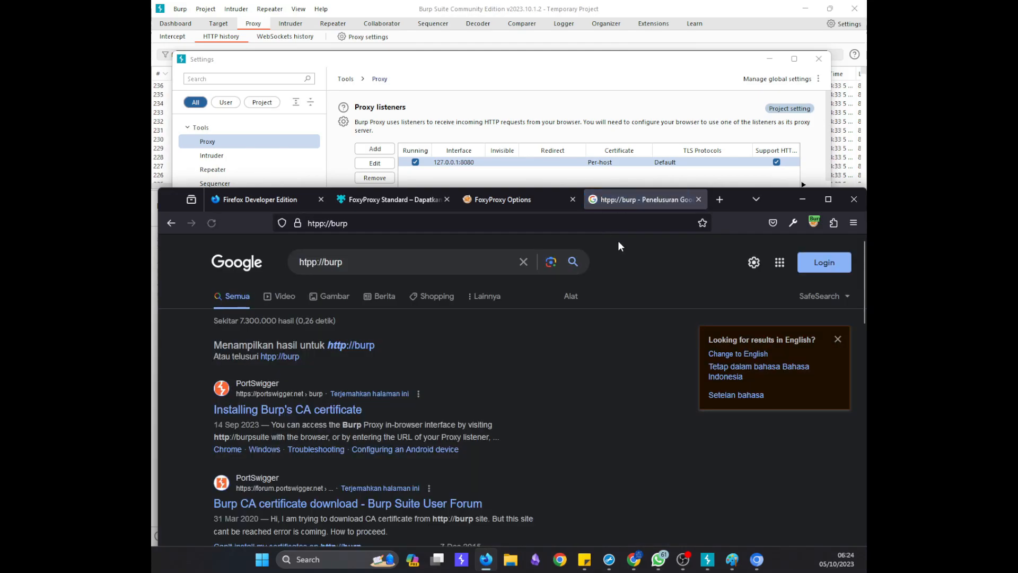
{"action": "left_click", "coordinate": [471, 225]}
{"action": "left_click", "coordinate": [306, 224]}
{"action": "key", "text": "BackSpace"}
{"action": "type", "text": "t"}
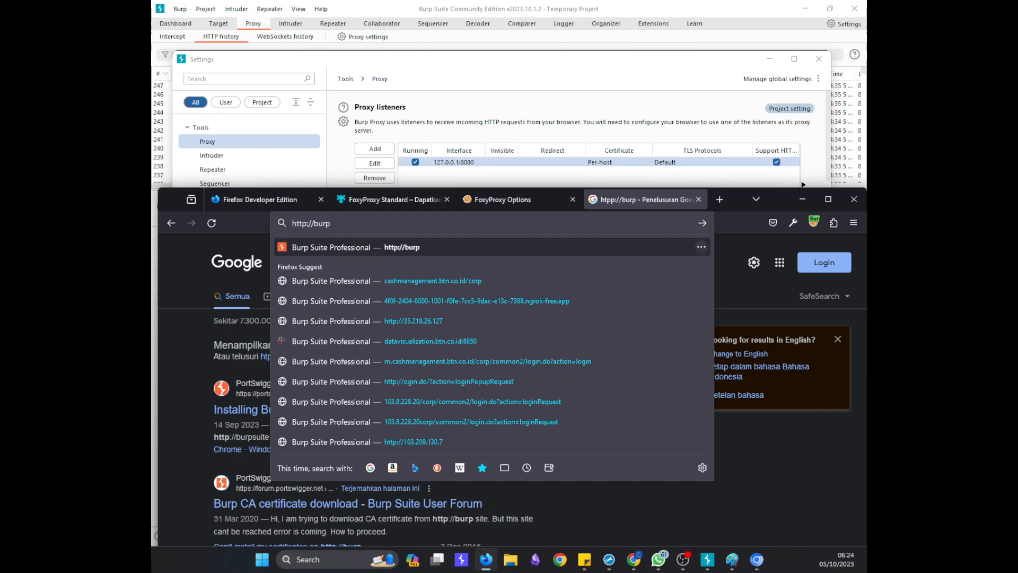
{"action": "key", "text": "Return"}
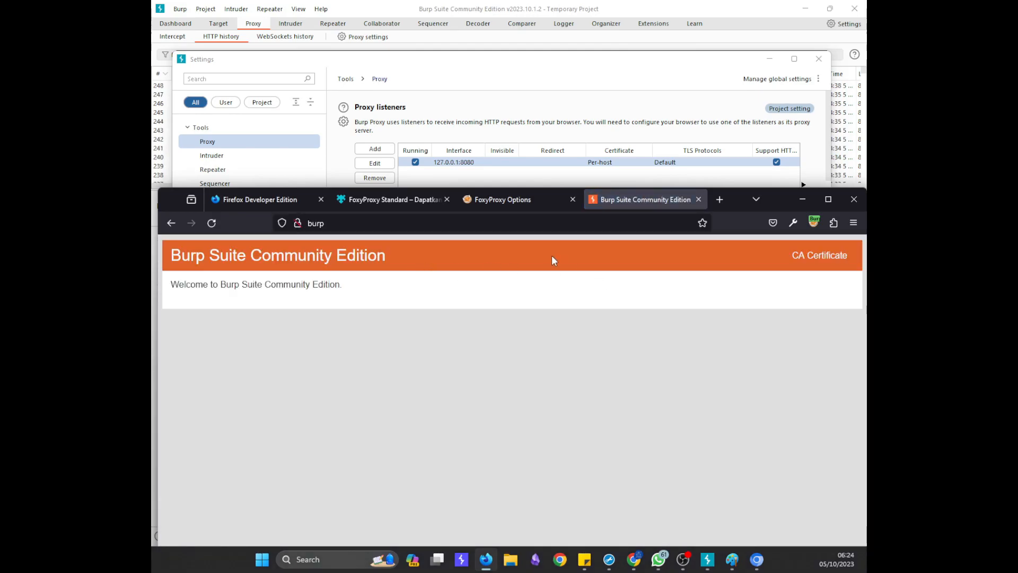
{"action": "left_click", "coordinate": [488, 222]}
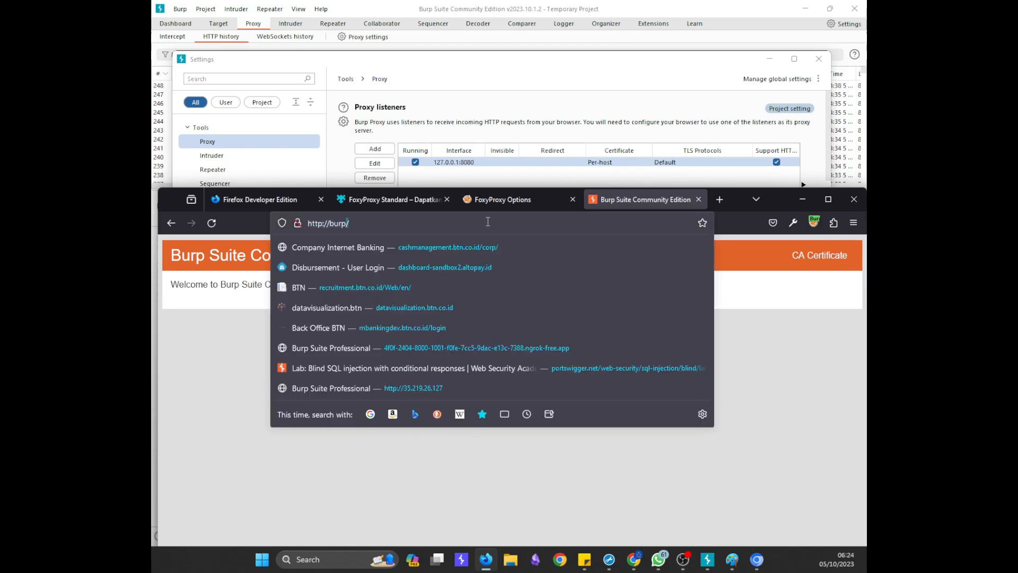
{"action": "left_click", "coordinate": [822, 335]}
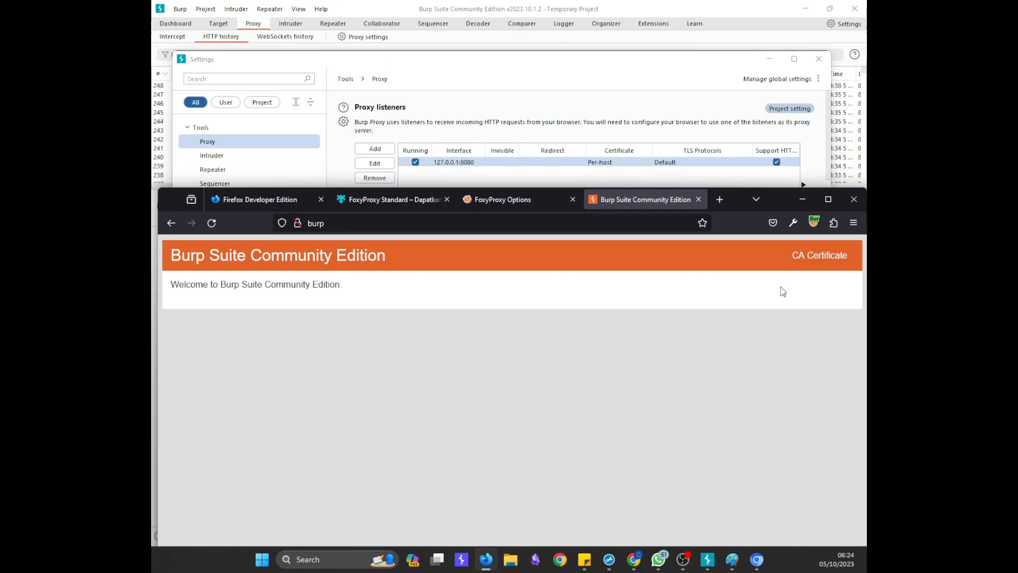
{"action": "left_click", "coordinate": [811, 264]}
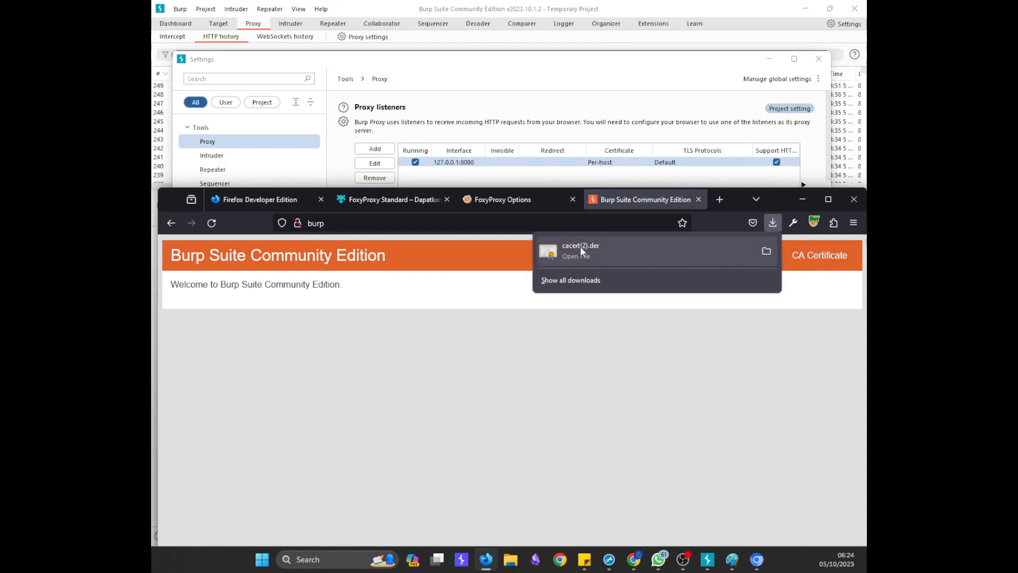
{"action": "left_click", "coordinate": [674, 351]}
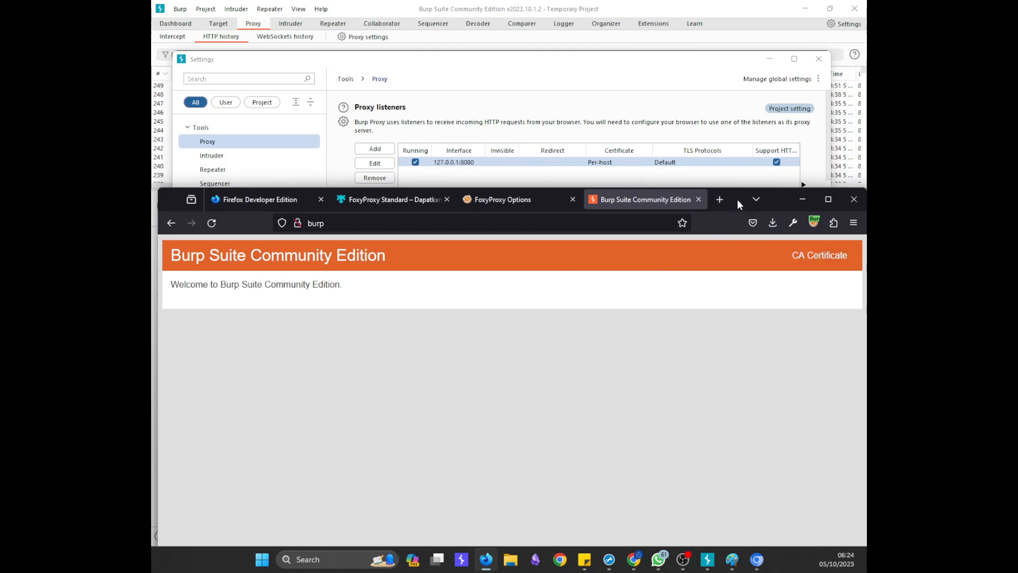
- Move the Firefox window slightly higher and open Firefox's settings page
{"action": "left_click_drag", "start_coordinate": [738, 199], "coordinate": [733, 180]}
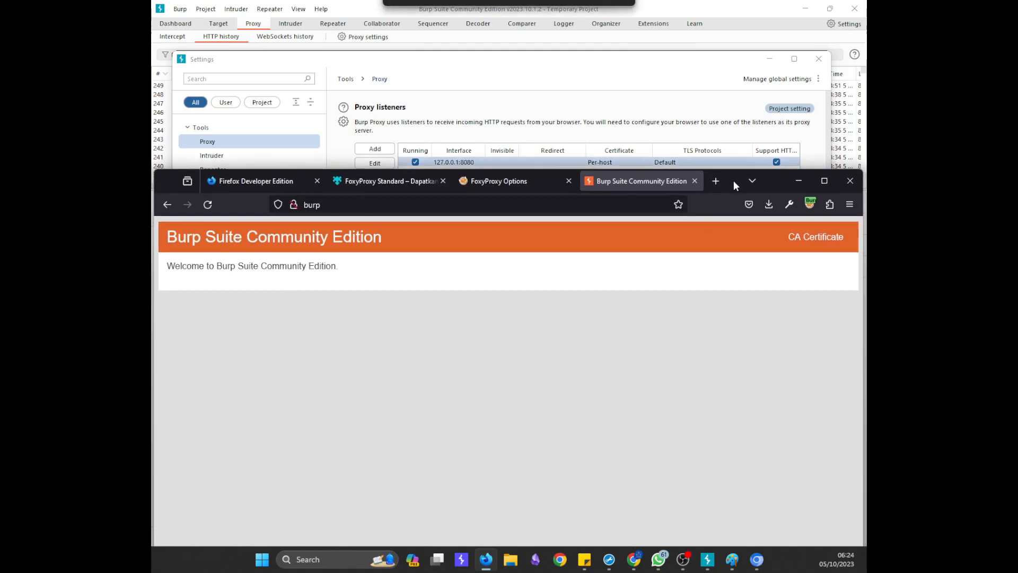
{"action": "left_click", "coordinate": [849, 205]}
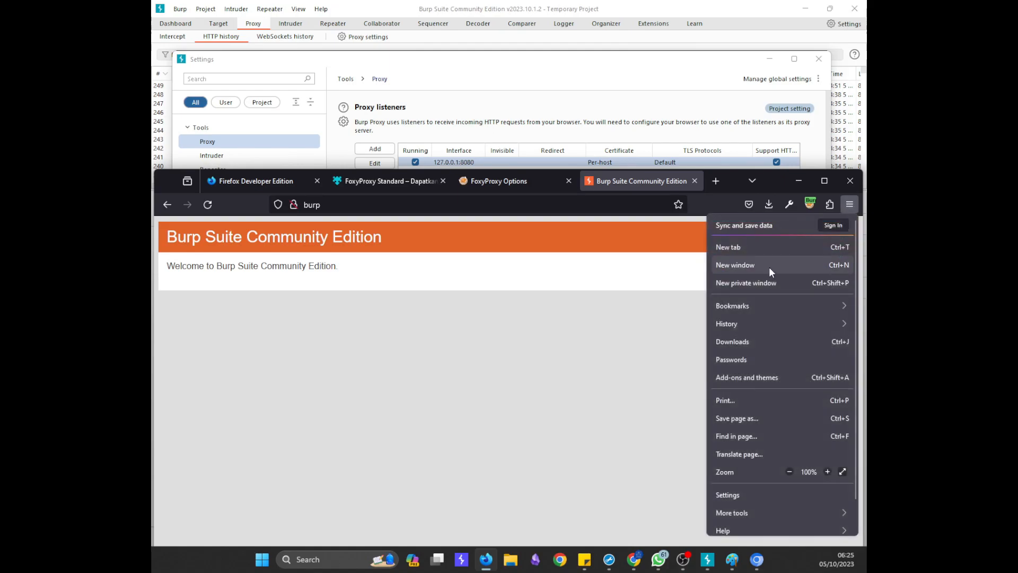
{"action": "left_click", "coordinate": [766, 505]}
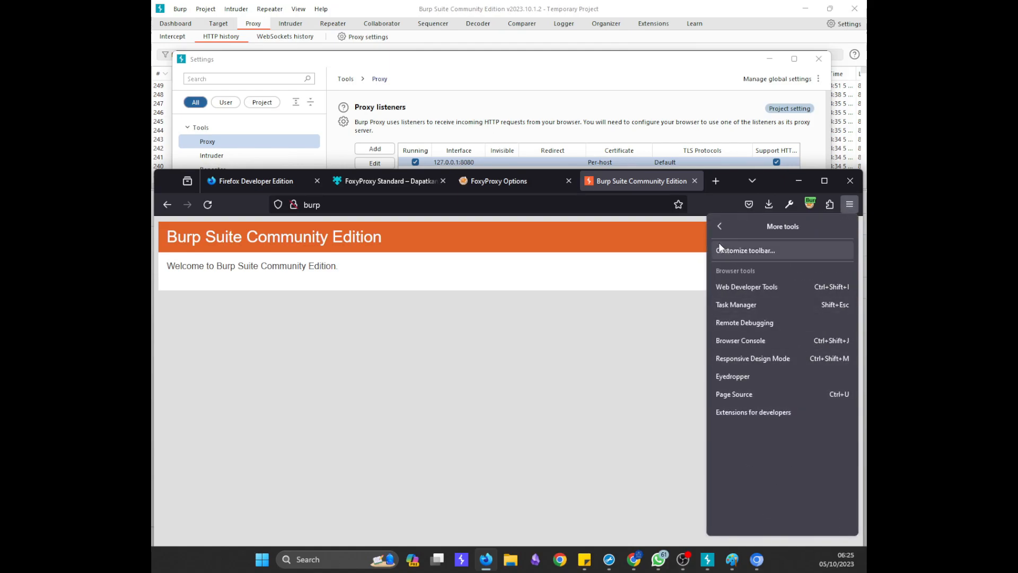
{"action": "left_click", "coordinate": [717, 229]}
{"action": "left_click", "coordinate": [775, 498]}
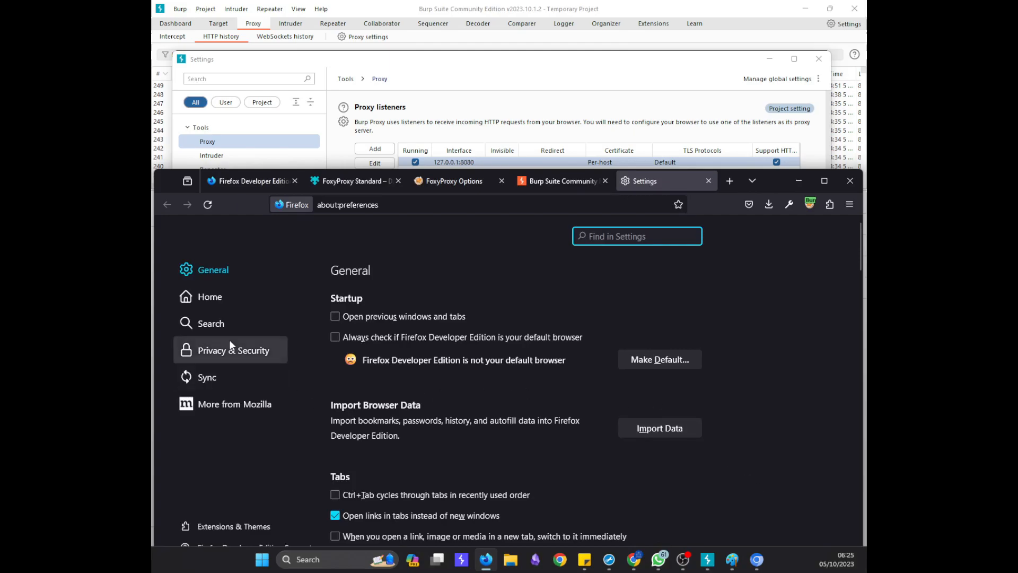
- Open the Certificate Manager from the Certificates section of Firefox's Privacy & Security settings
{"action": "left_click", "coordinate": [225, 349]}
{"action": "scroll", "coordinate": [470, 431], "scroll_direction": "down", "scroll_amount": 15}
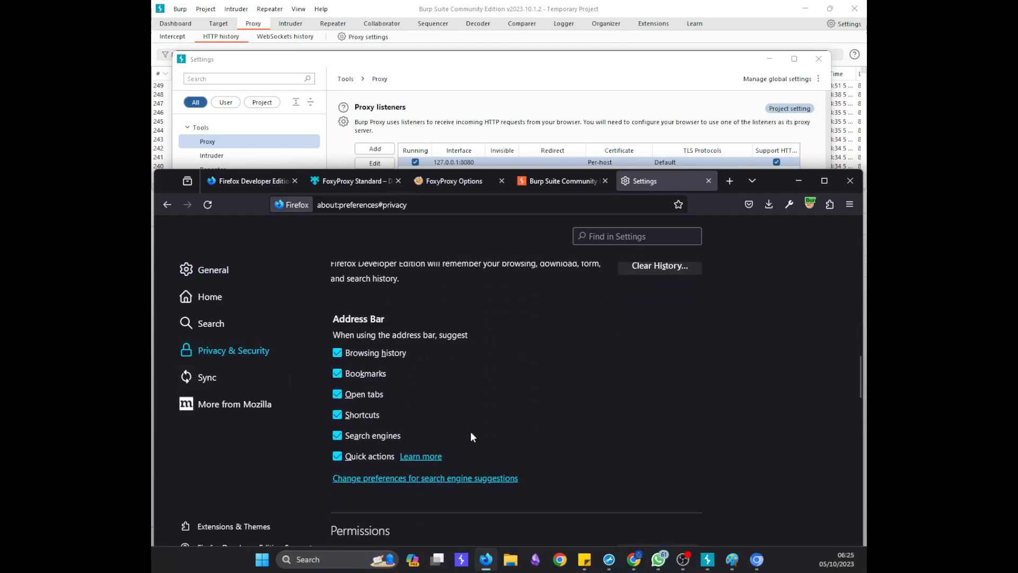
{"action": "scroll", "coordinate": [471, 434], "scroll_direction": "down", "scroll_amount": 10}
{"action": "scroll", "coordinate": [471, 434], "scroll_direction": "up", "scroll_amount": 4}
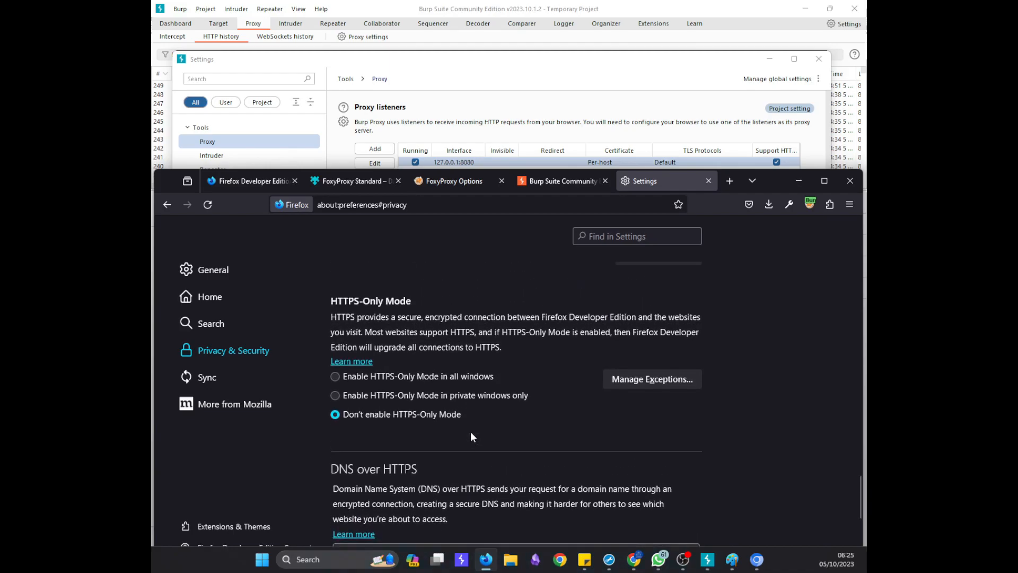
{"action": "scroll", "coordinate": [471, 434], "scroll_direction": "up", "scroll_amount": 3}
{"action": "scroll", "coordinate": [424, 432], "scroll_direction": "down", "scroll_amount": 2}
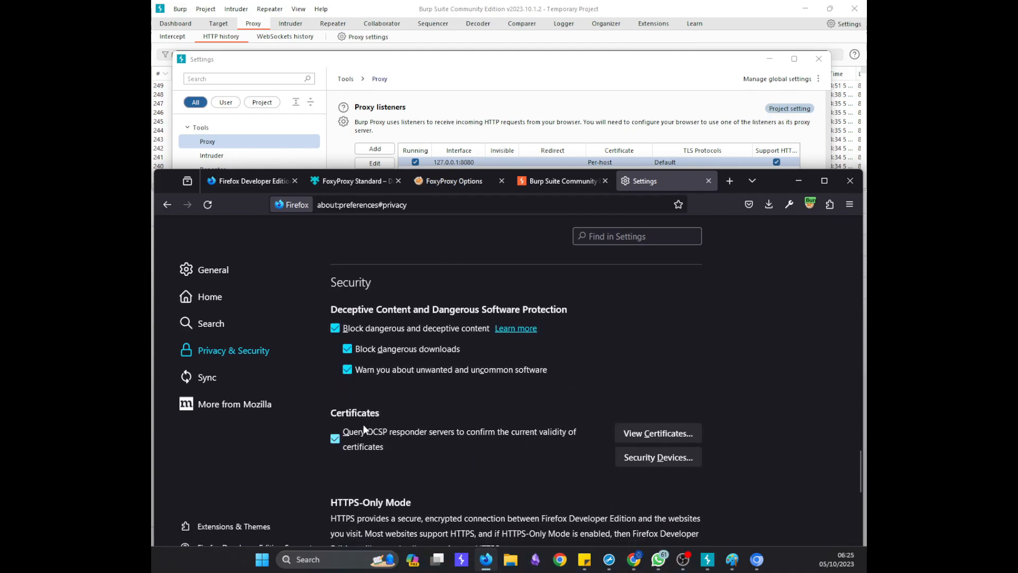
{"action": "left_click", "coordinate": [651, 431]}
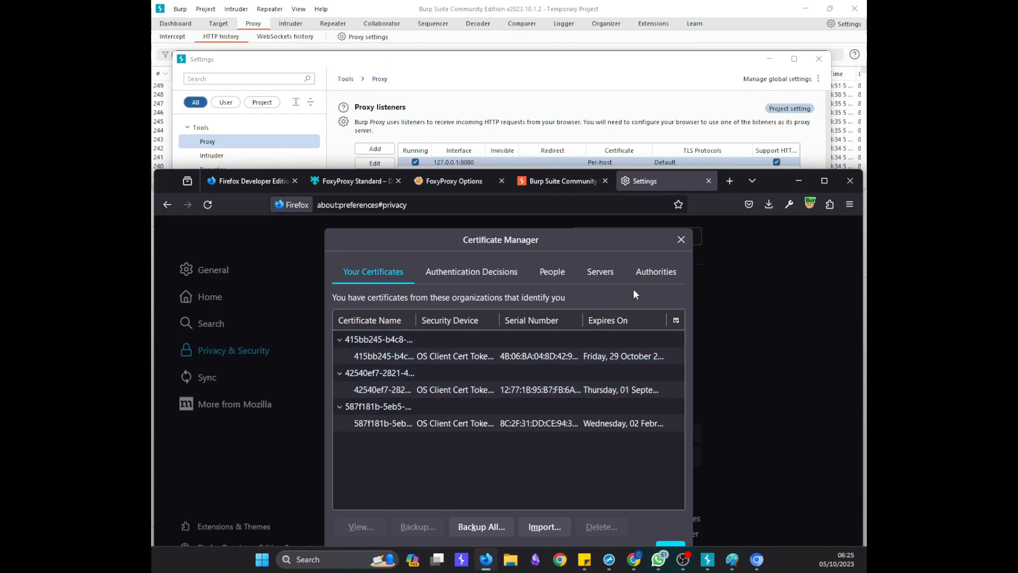
- Look through the Certificate Manager's personal, authentication, server and authority certificate lists, and open and cancel the authority import
{"action": "left_click", "coordinate": [640, 277]}
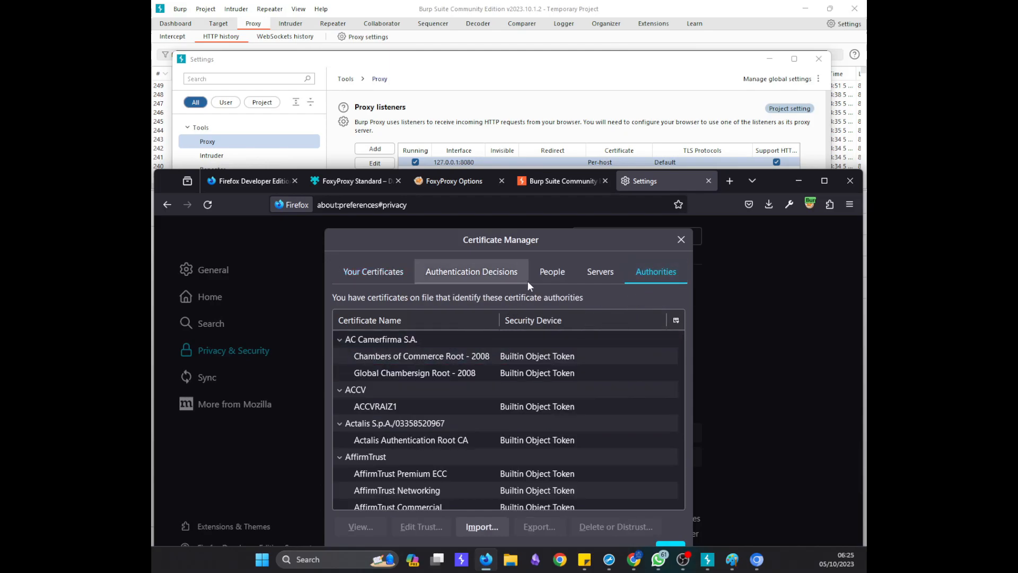
{"action": "left_click", "coordinate": [378, 281]}
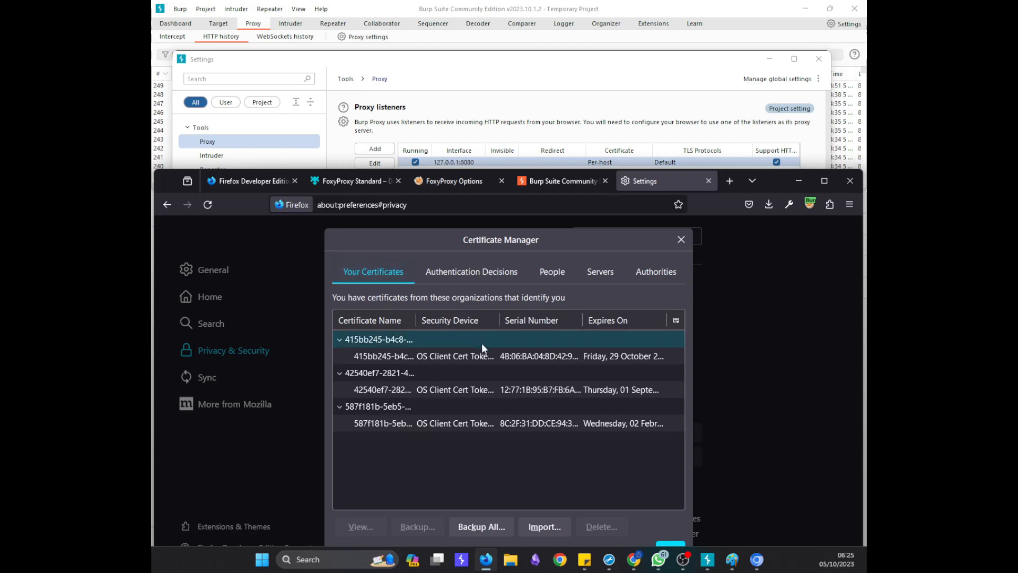
{"action": "left_click", "coordinate": [658, 268]}
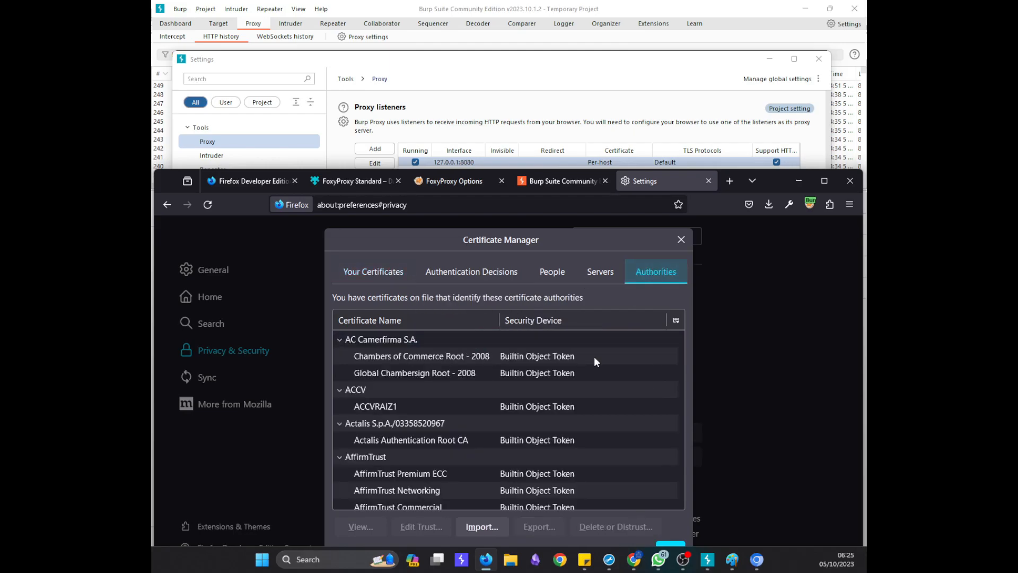
{"action": "scroll", "coordinate": [550, 440], "scroll_direction": "down", "scroll_amount": 5}
{"action": "left_click", "coordinate": [491, 261]}
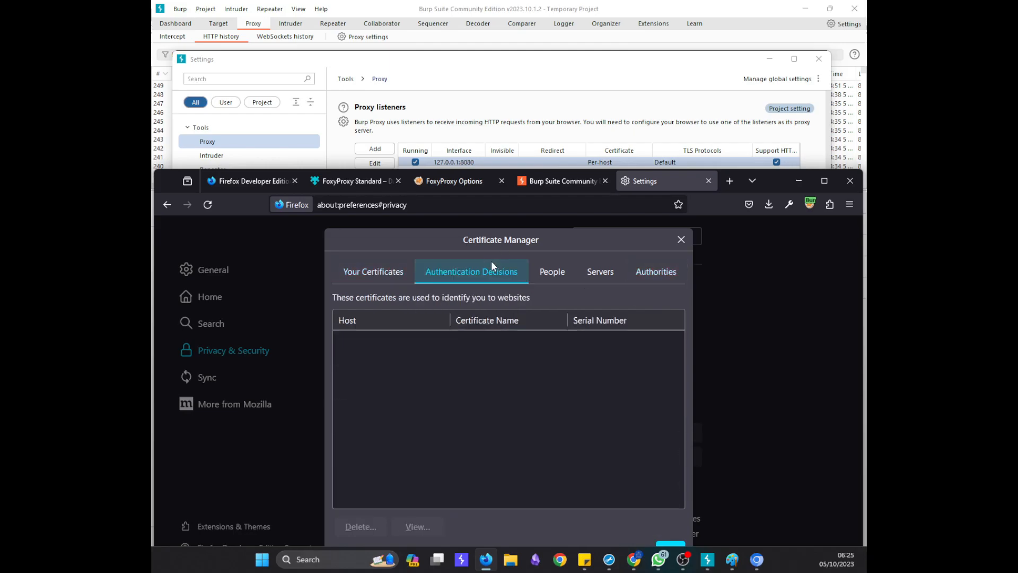
{"action": "left_click", "coordinate": [598, 265]}
{"action": "left_click", "coordinate": [648, 266]}
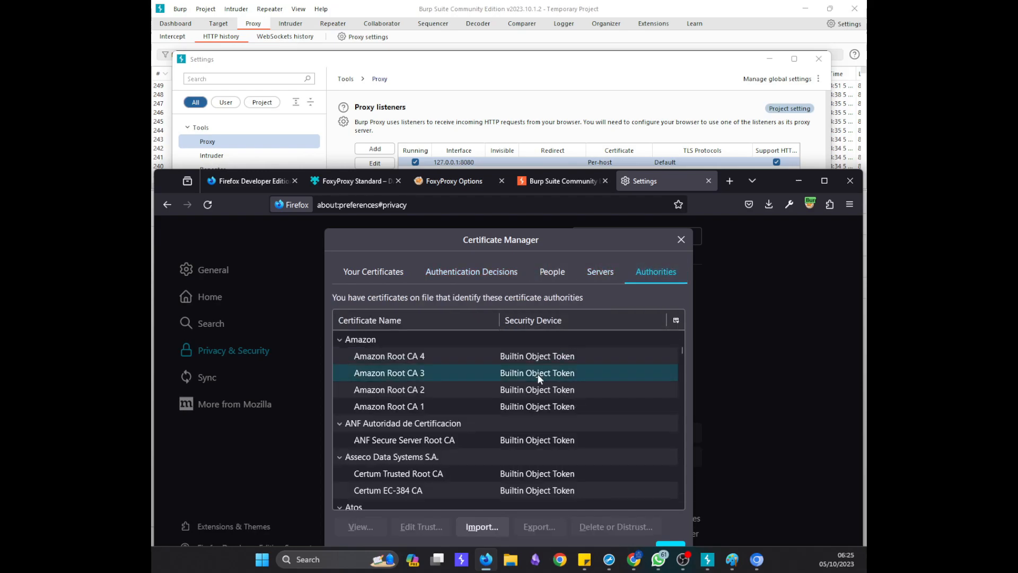
{"action": "scroll", "coordinate": [538, 374], "scroll_direction": "down", "scroll_amount": 5}
{"action": "left_click", "coordinate": [482, 525]}
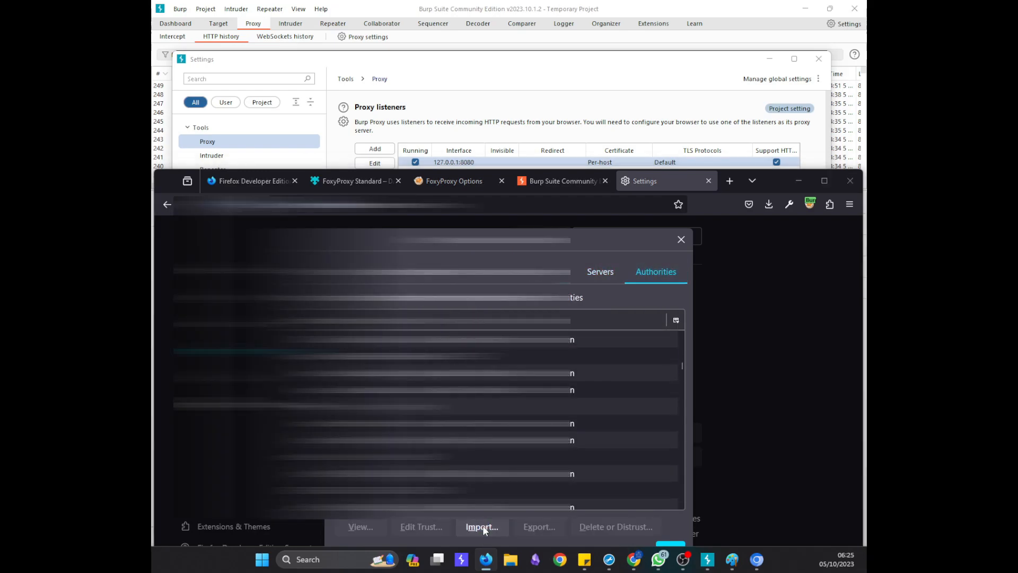
{"action": "left_click", "coordinate": [806, 176]}
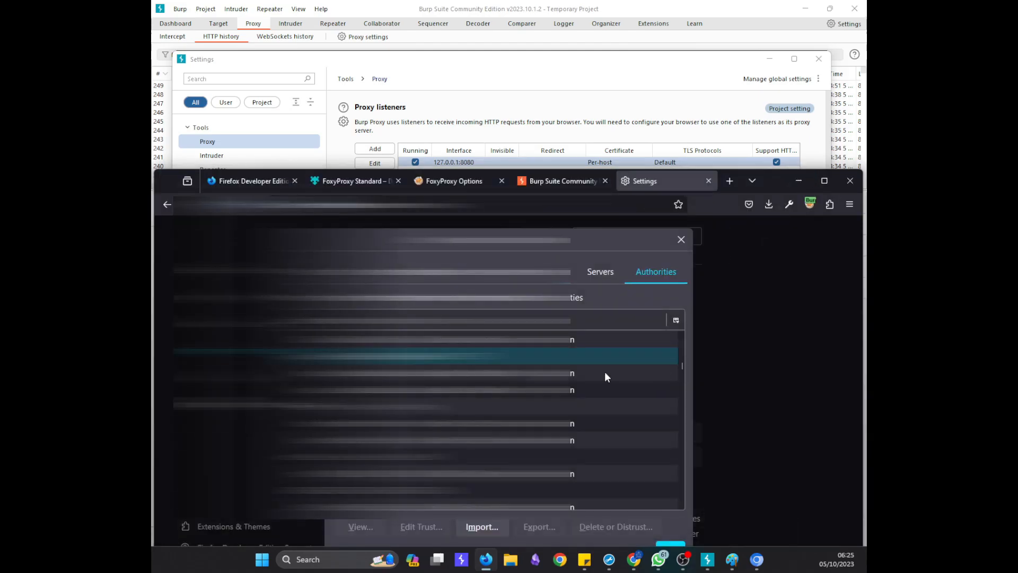
- Find and select the PortSwigger CA certificate in the list of authorities
{"action": "scroll", "coordinate": [596, 383], "scroll_direction": "down", "scroll_amount": 8}
{"action": "scroll", "coordinate": [596, 386], "scroll_direction": "down", "scroll_amount": 15}
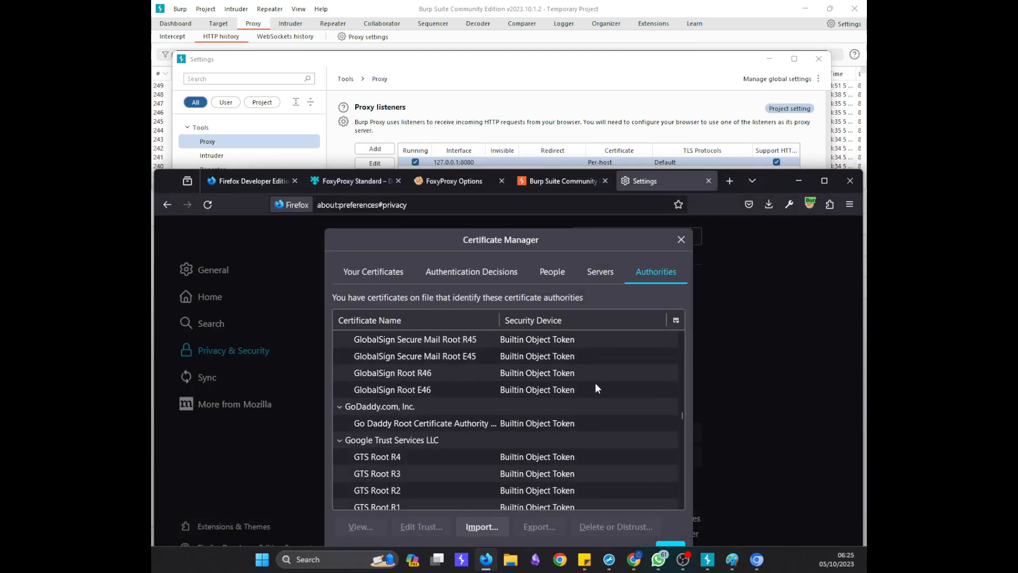
{"action": "scroll", "coordinate": [595, 389], "scroll_direction": "down", "scroll_amount": 6}
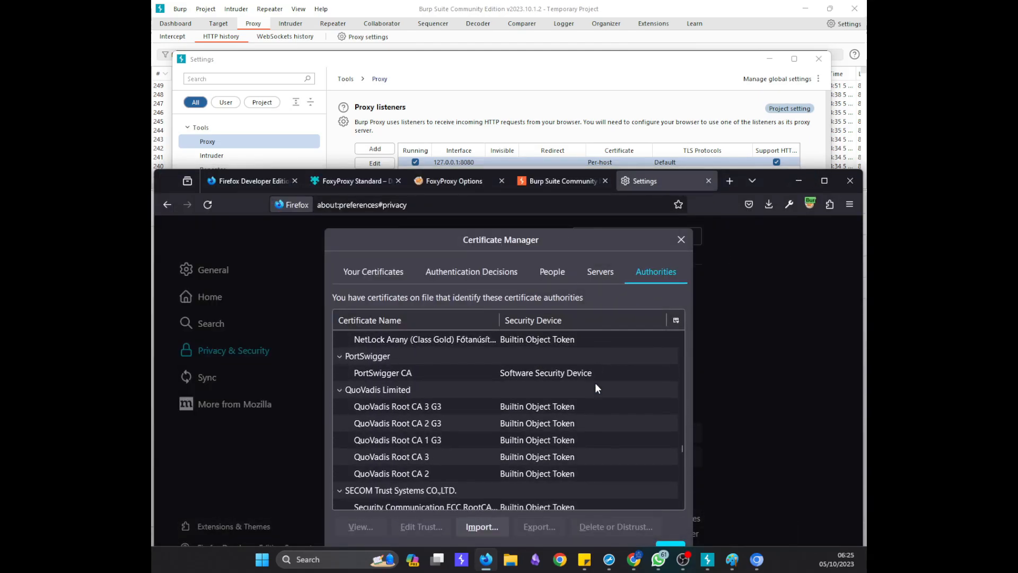
{"action": "left_click", "coordinate": [533, 389]}
{"action": "left_click", "coordinate": [459, 390]}
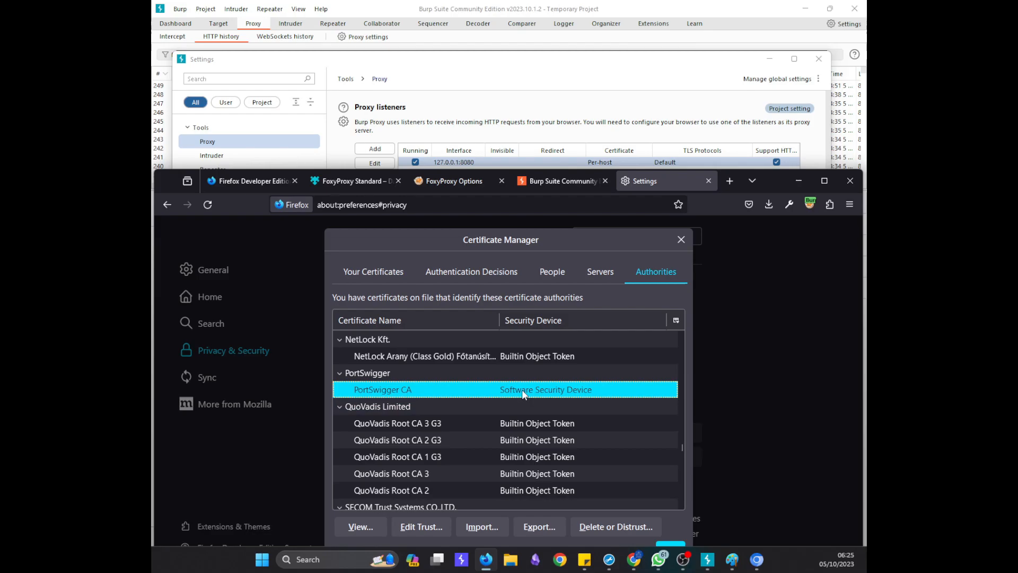
- Show the file chooser for importing an authority certificate, cancel it, and close the Certificate Manager
{"action": "left_click", "coordinate": [485, 526]}
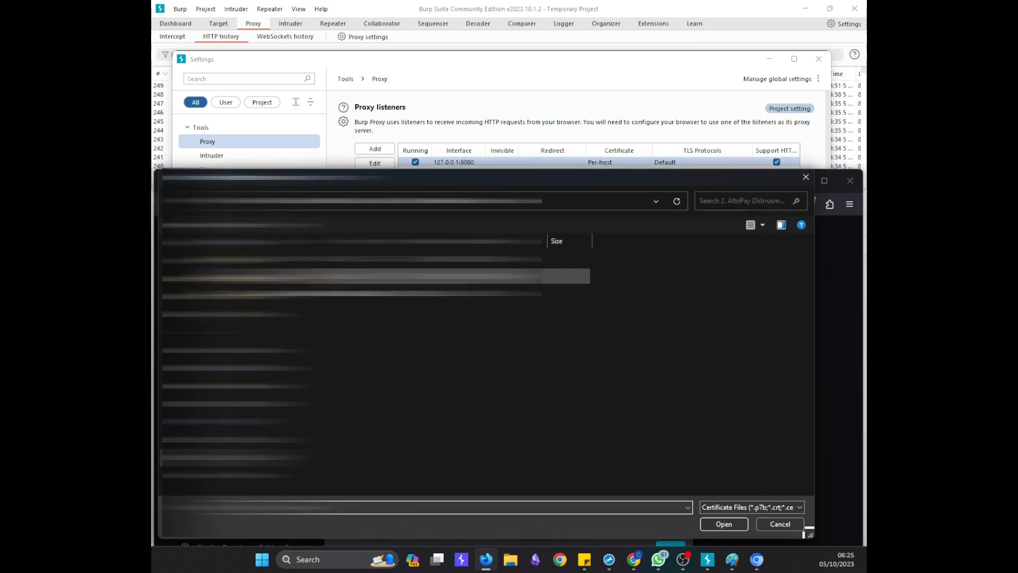
{"action": "left_click", "coordinate": [800, 179]}
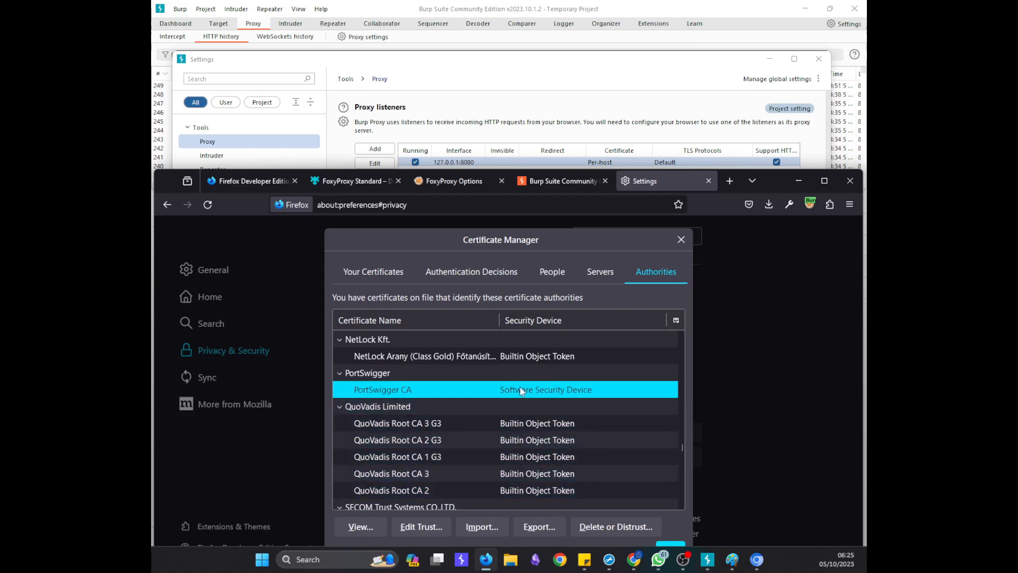
{"action": "left_click", "coordinate": [682, 239]}
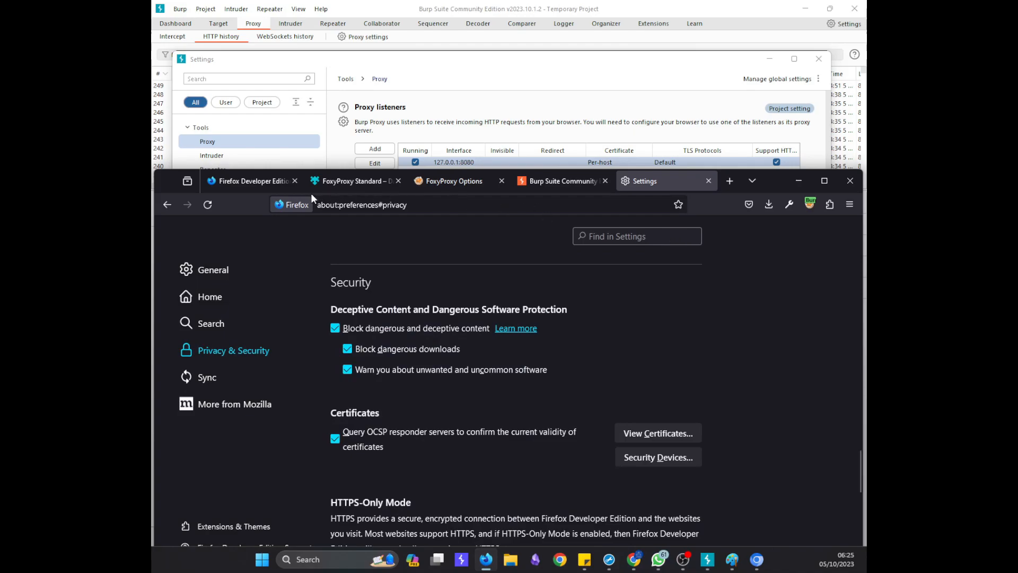
- Close Burp's settings window and load facebook.com in the Firefox Developer Edition page's tab
{"action": "left_click", "coordinate": [326, 184]}
{"action": "left_click", "coordinate": [243, 186]}
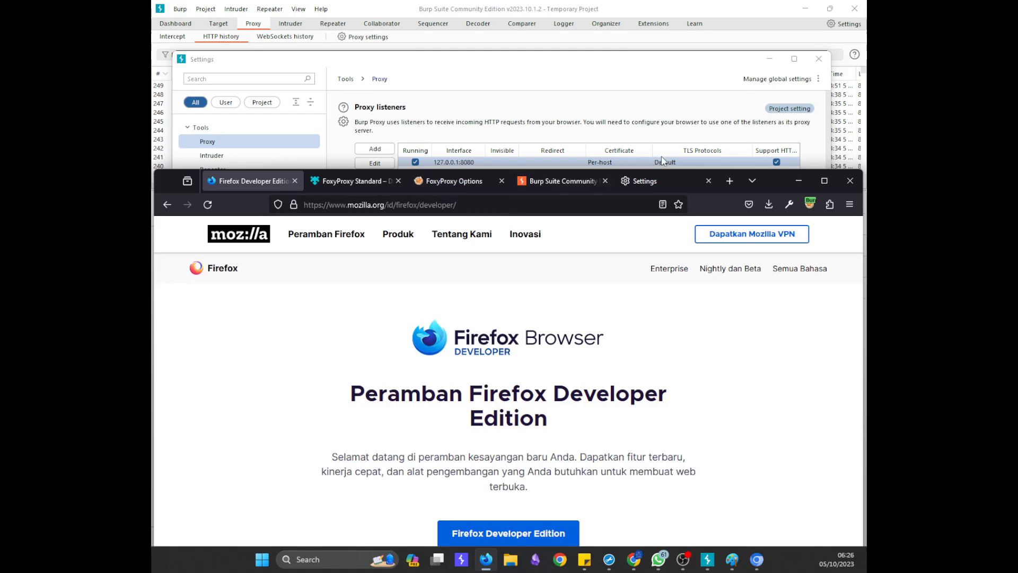
{"action": "left_click", "coordinate": [819, 58]}
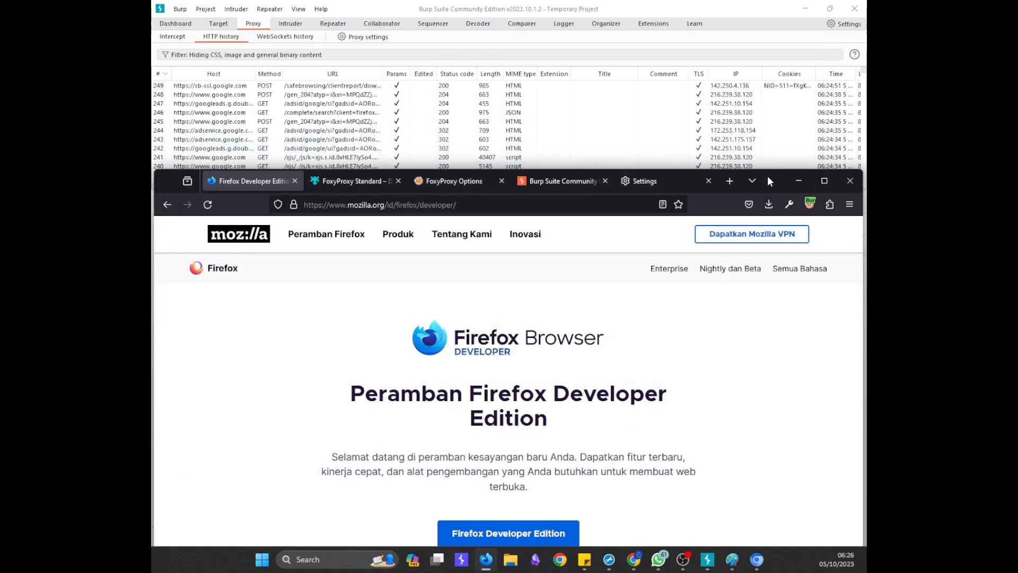
{"action": "left_click", "coordinate": [484, 201]}
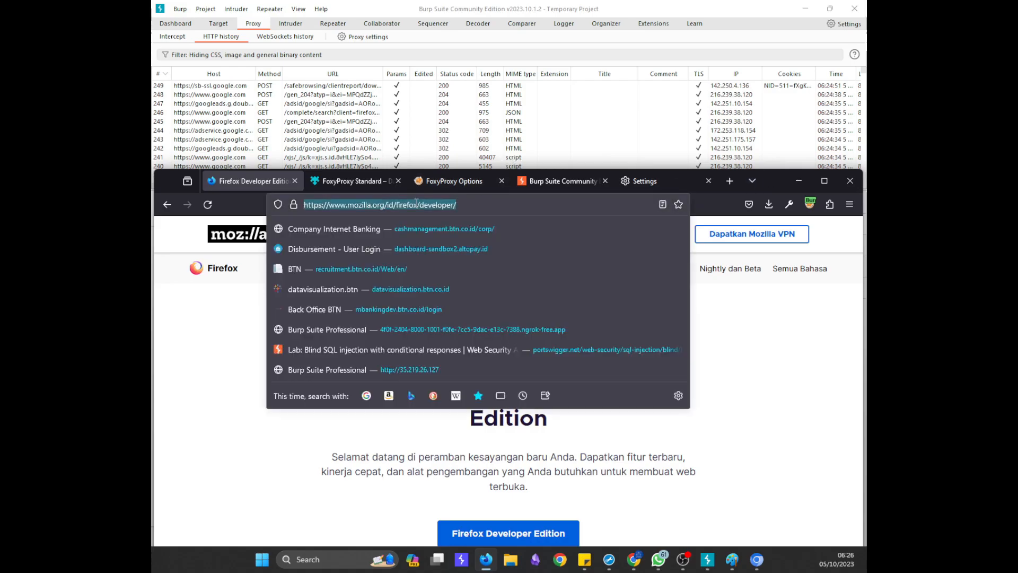
{"action": "type", "text": "fa"}
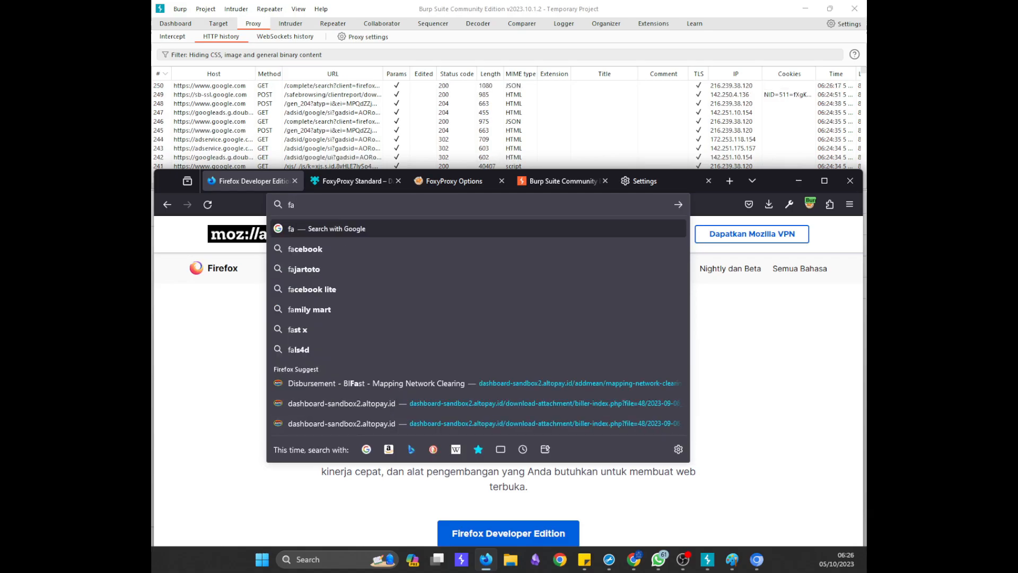
{"action": "key", "text": "Down"}
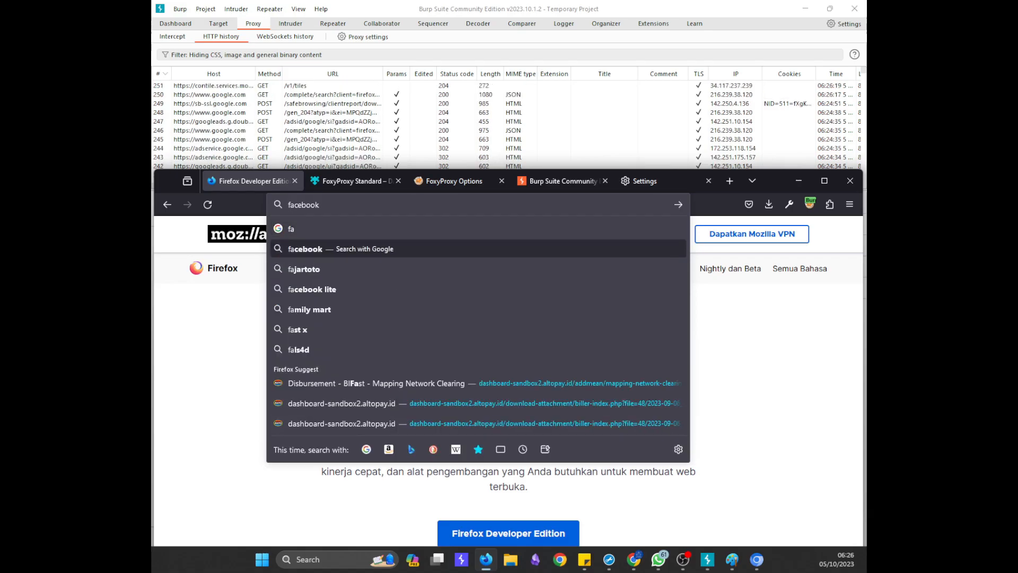
{"action": "type", "text": ".com"}
{"action": "key", "text": "Return"}
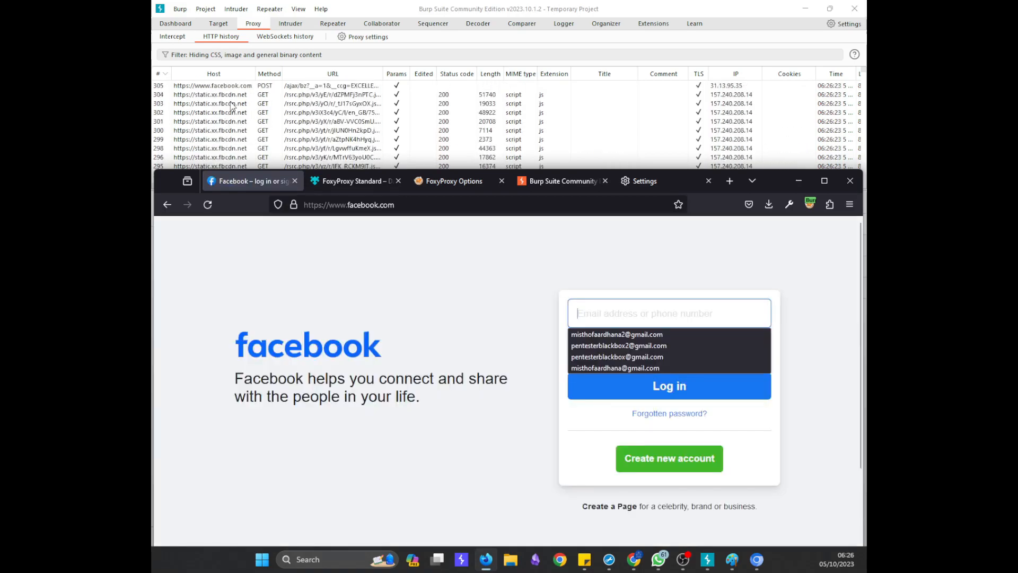
- Dismiss the login suggestions and examine the captured facebook.com requests in Burp's HTTP history
{"action": "left_click", "coordinate": [564, 319]}
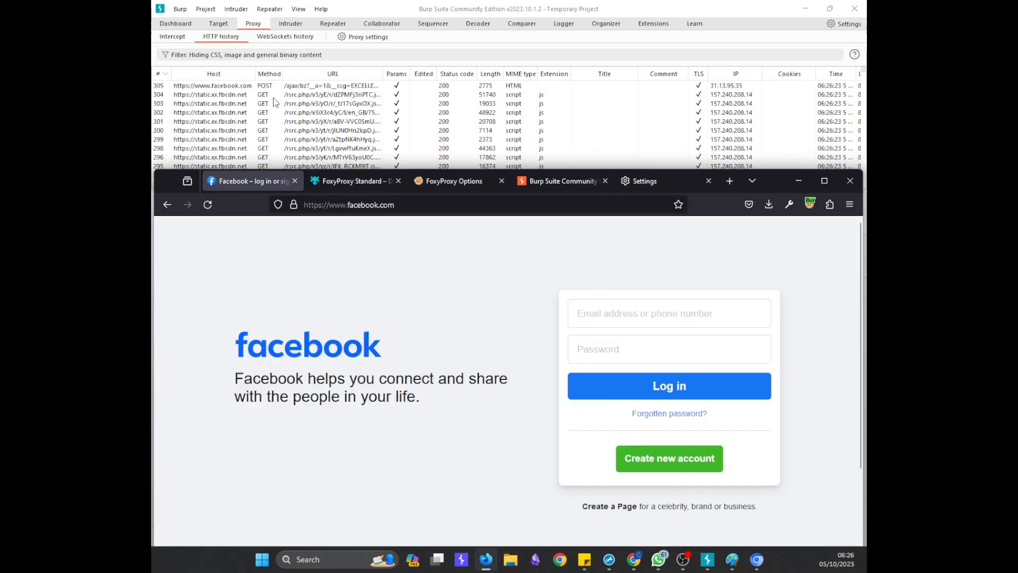
{"action": "left_click", "coordinate": [222, 89]}
{"action": "scroll", "coordinate": [329, 377], "scroll_direction": "down", "scroll_amount": 2}
{"action": "scroll", "coordinate": [329, 377], "scroll_direction": "up", "scroll_amount": 10}
{"action": "key", "text": "alt+Tab"}
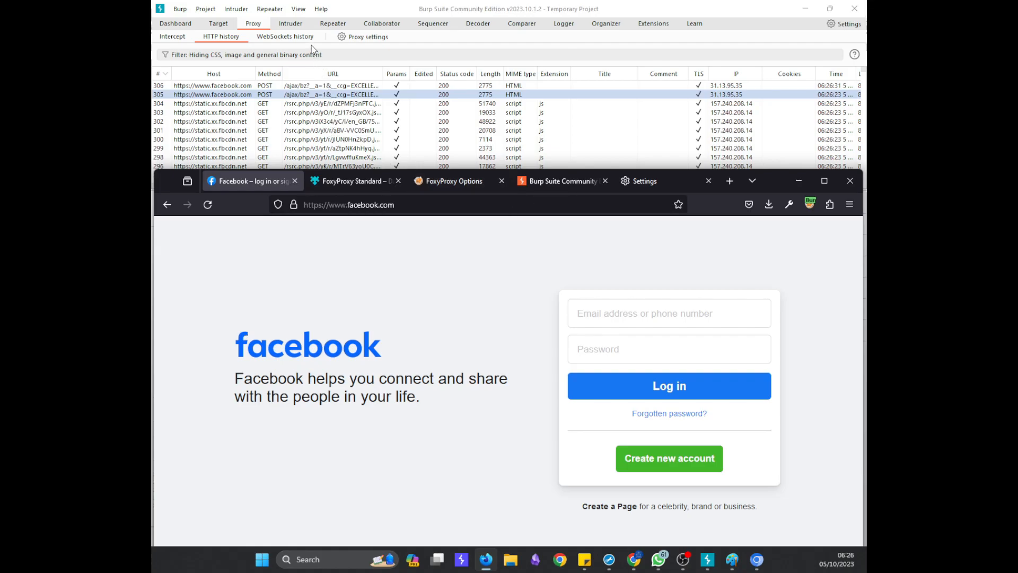
- Switch to Burp Suite's Intruder and permanently dismiss its introduction screen
{"action": "left_click", "coordinate": [288, 32]}
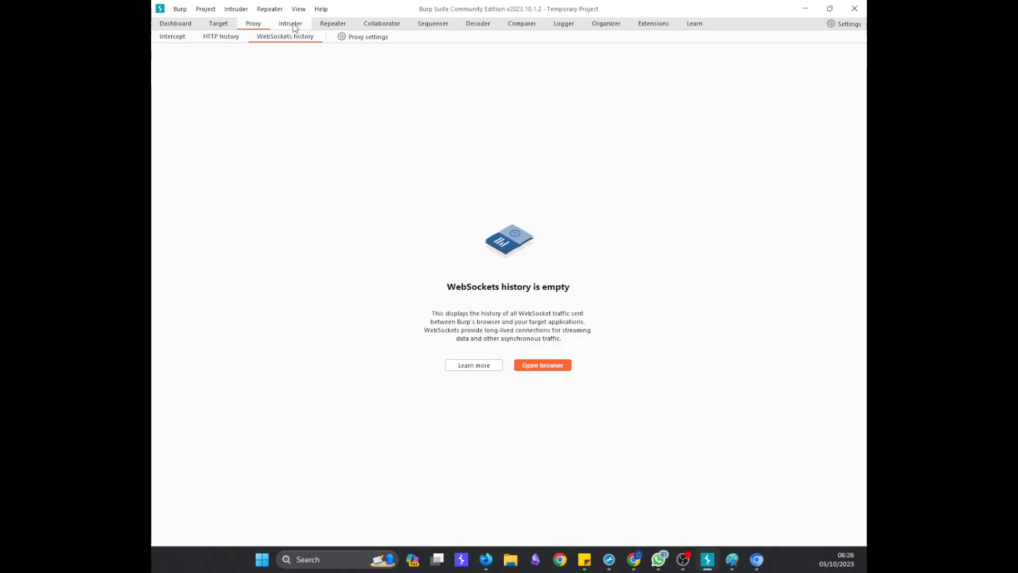
{"action": "left_click", "coordinate": [294, 24]}
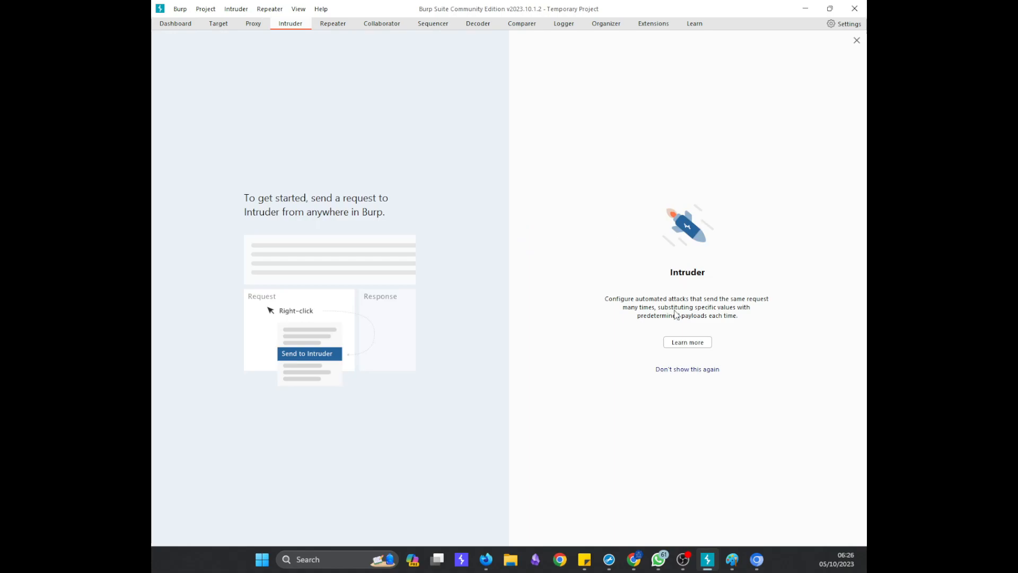
{"action": "left_click", "coordinate": [699, 371]}
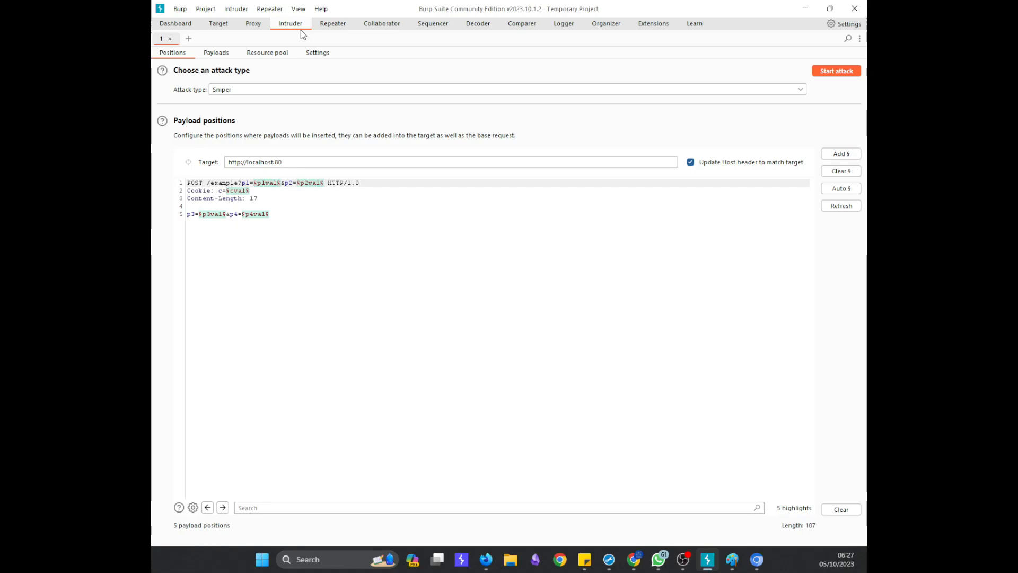
- Review the Intruder attack types, keep Sniper, and clear all payload markers from the example request
{"action": "left_click", "coordinate": [272, 92]}
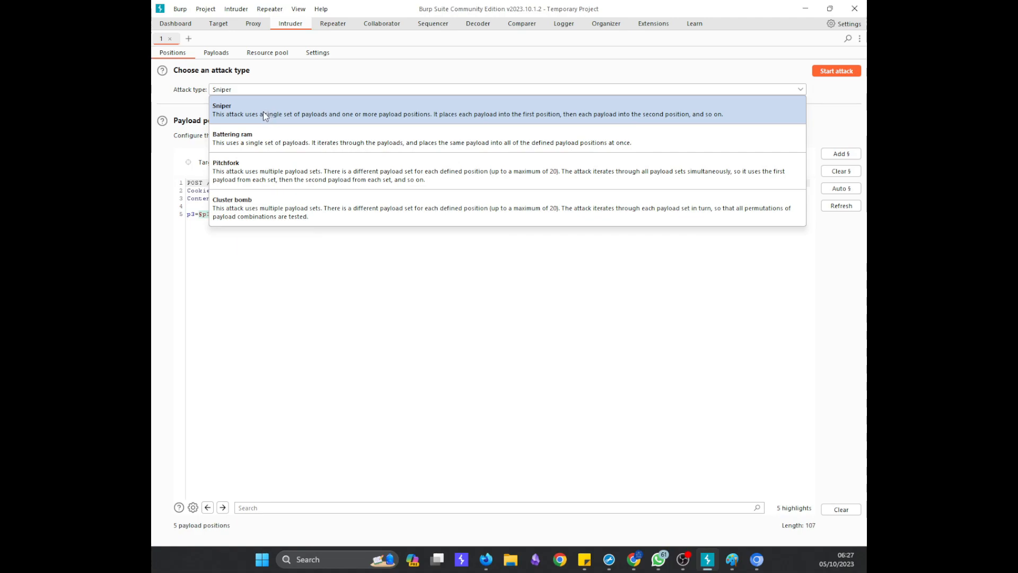
{"action": "left_click", "coordinate": [275, 268]}
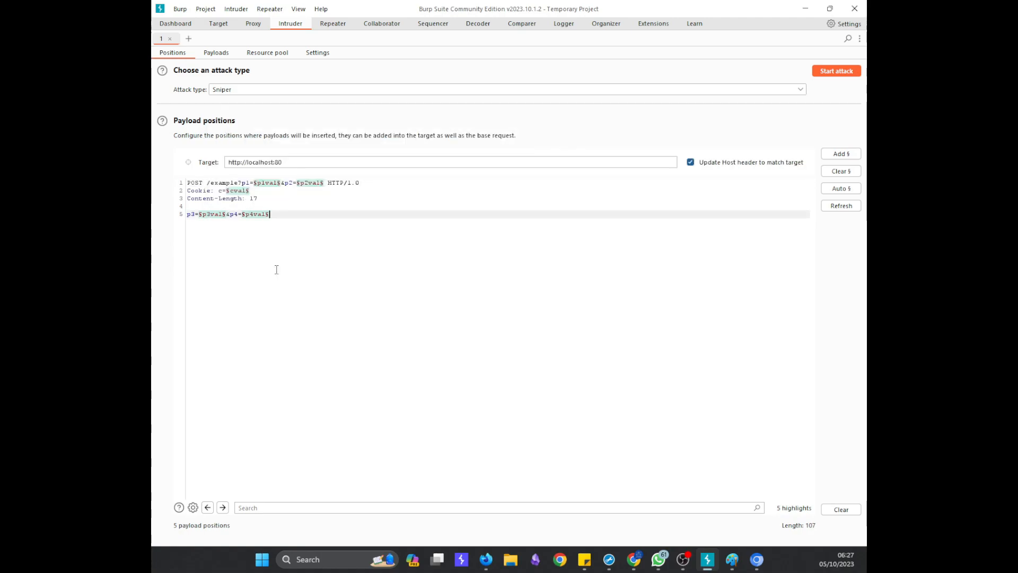
{"action": "left_click", "coordinate": [841, 171]}
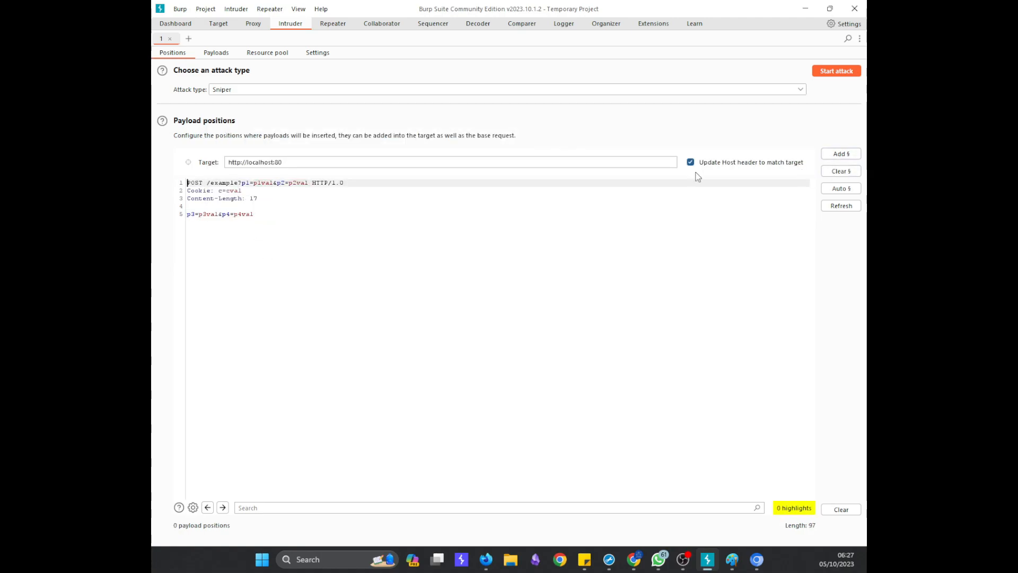
- Mark the p4val value in the example request as a payload position and open the payload settings
{"action": "left_click_drag", "start_coordinate": [257, 214], "coordinate": [234, 214]}
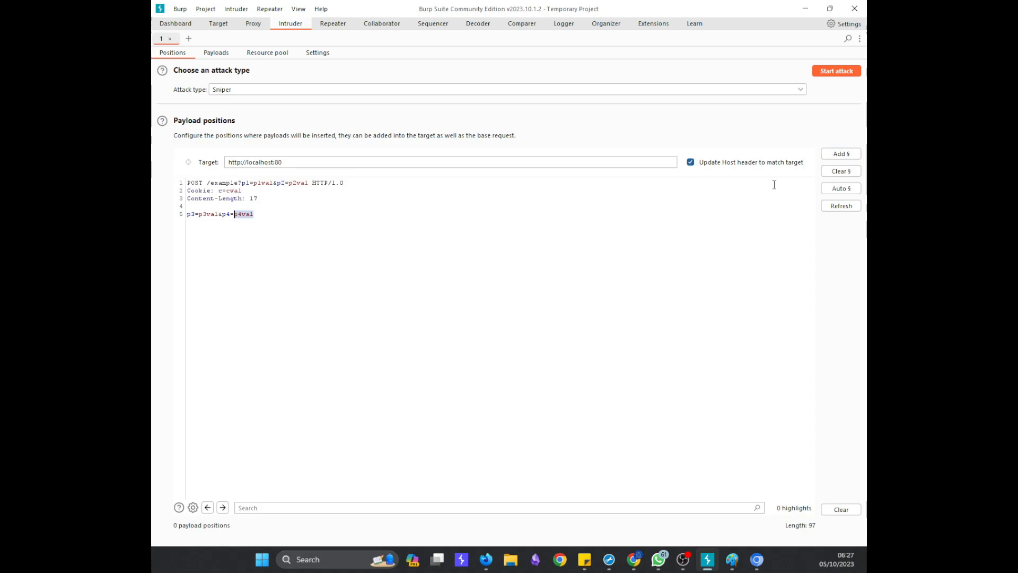
{"action": "left_click", "coordinate": [842, 153]}
{"action": "left_click", "coordinate": [217, 53]}
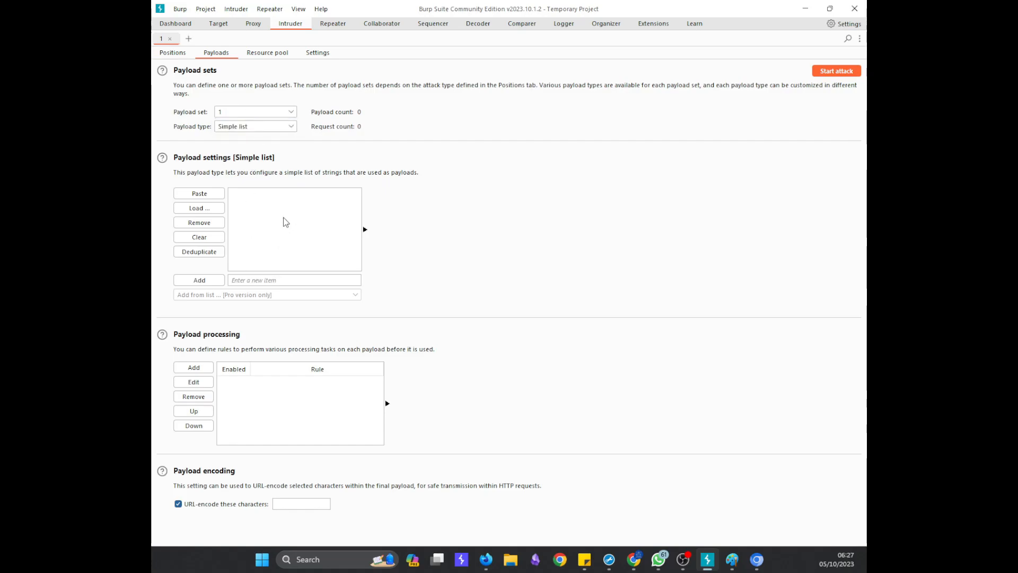
- Mark the p3val value as a second payload position and change the attack type to Battering ram
{"action": "left_click", "coordinate": [172, 55]}
{"action": "left_click", "coordinate": [228, 89]}
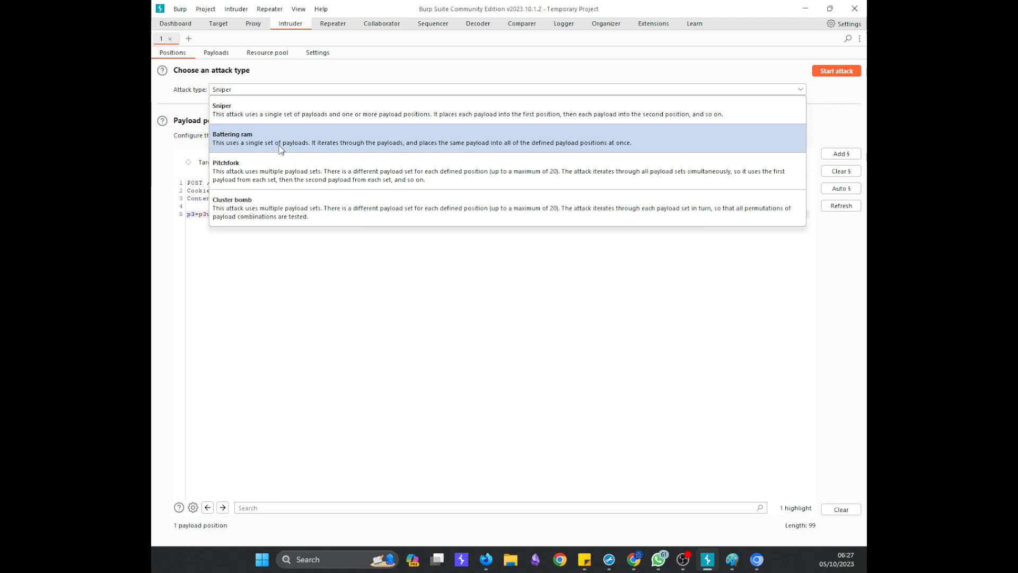
{"action": "left_click", "coordinate": [254, 234]}
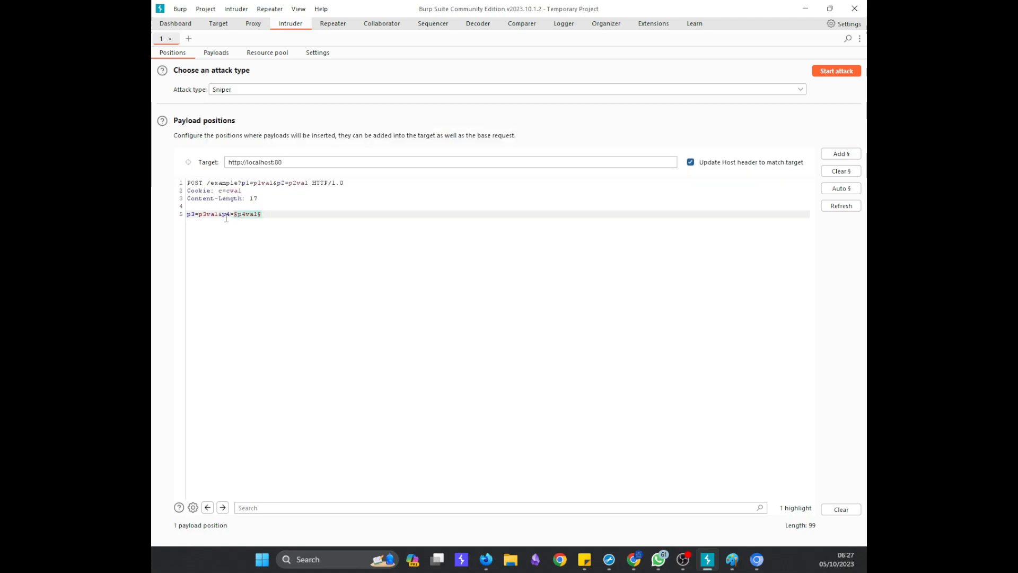
{"action": "left_click_drag", "start_coordinate": [219, 214], "coordinate": [199, 214]}
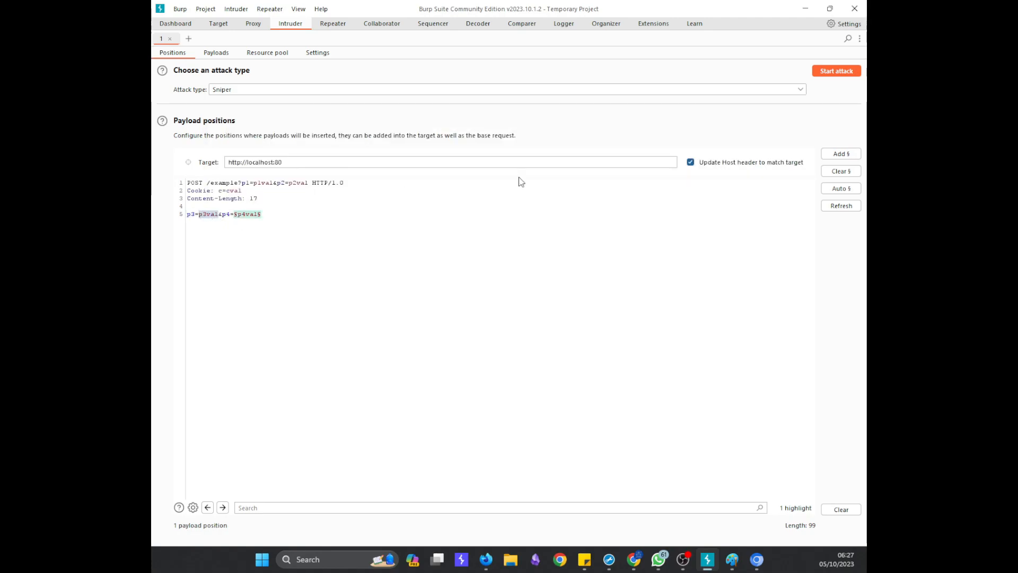
{"action": "left_click", "coordinate": [831, 152]}
{"action": "left_click", "coordinate": [451, 91]}
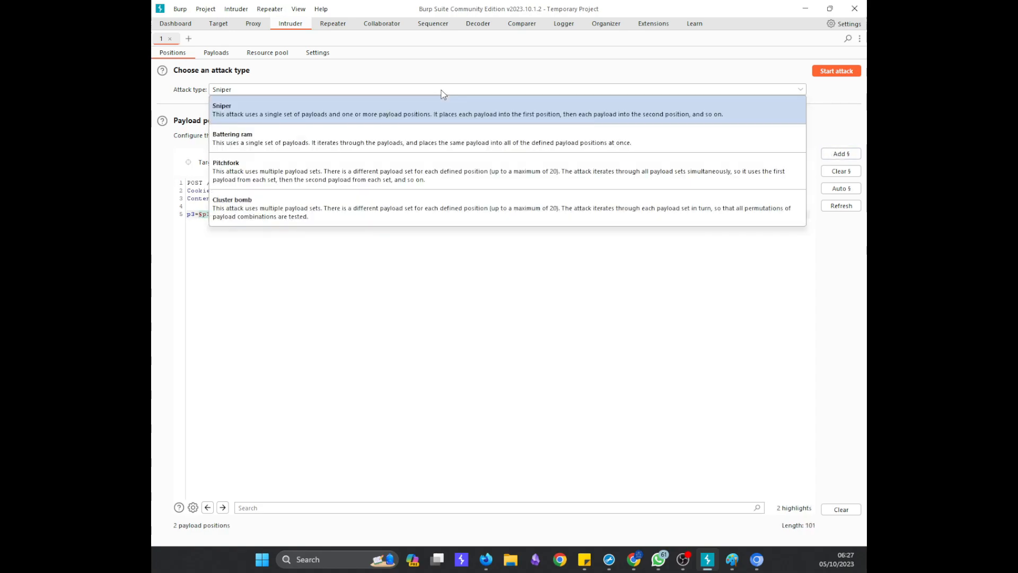
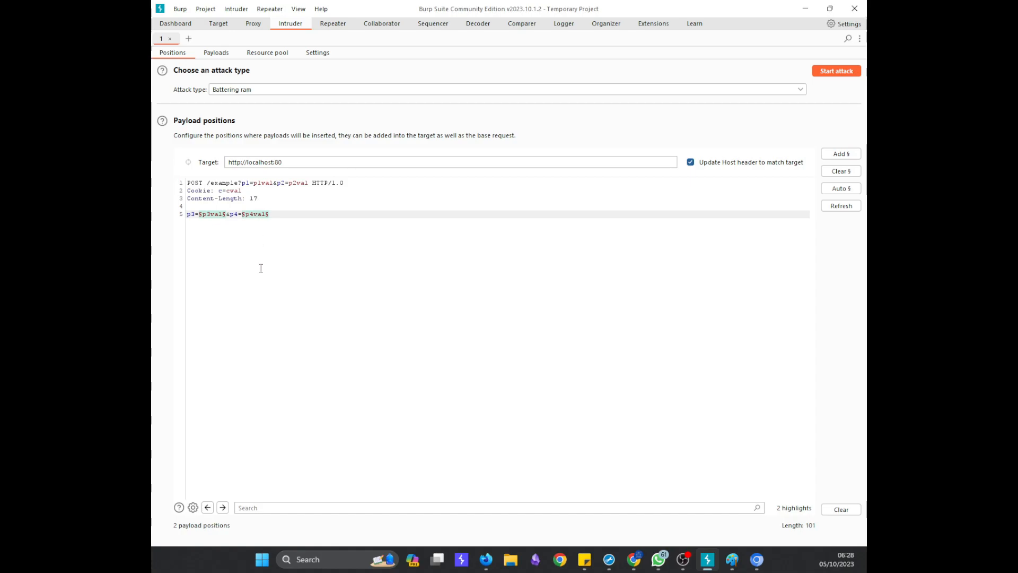
- Review the attack types, reposition the blank Notepad window, and set Intruder's attack type to Pitchfork
{"action": "left_click", "coordinate": [259, 93]}
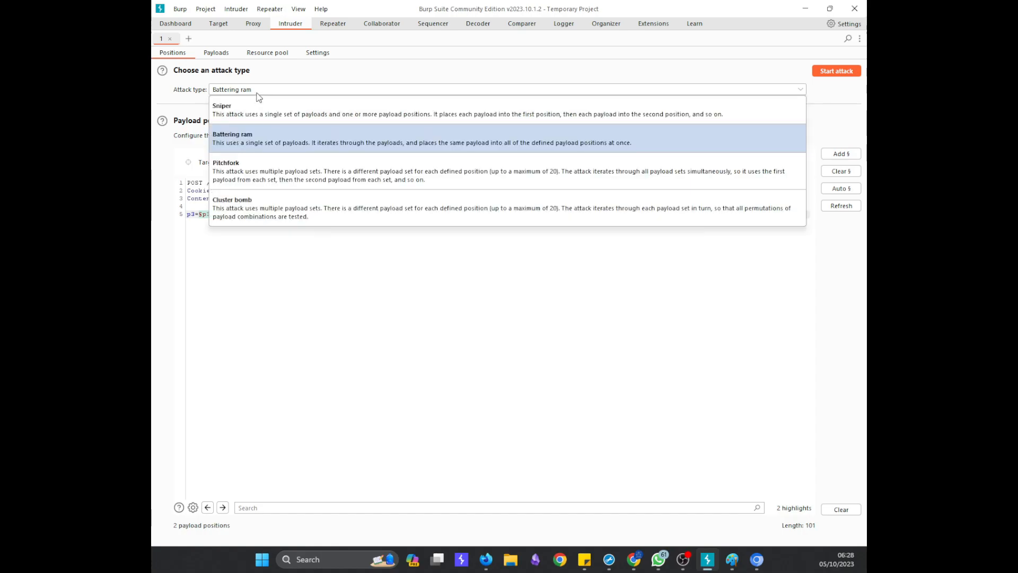
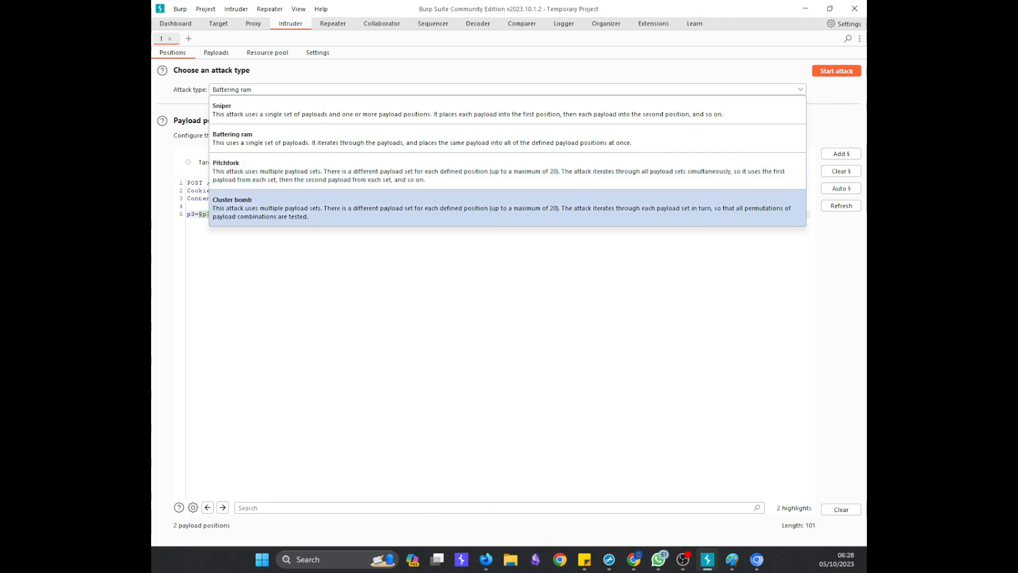
{"action": "key", "text": "Escape"}
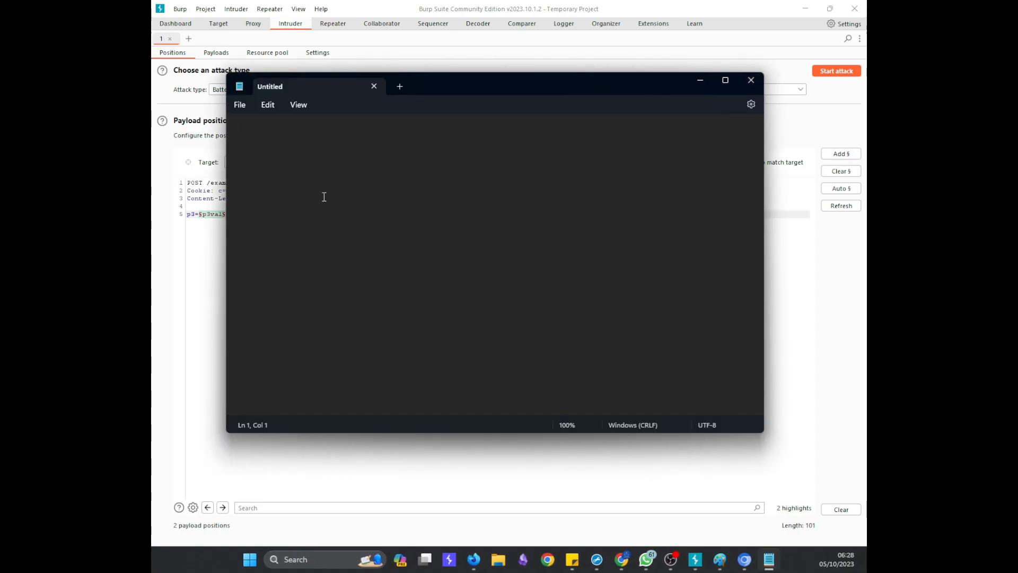
{"action": "left_click_drag", "start_coordinate": [504, 85], "coordinate": [577, 162]}
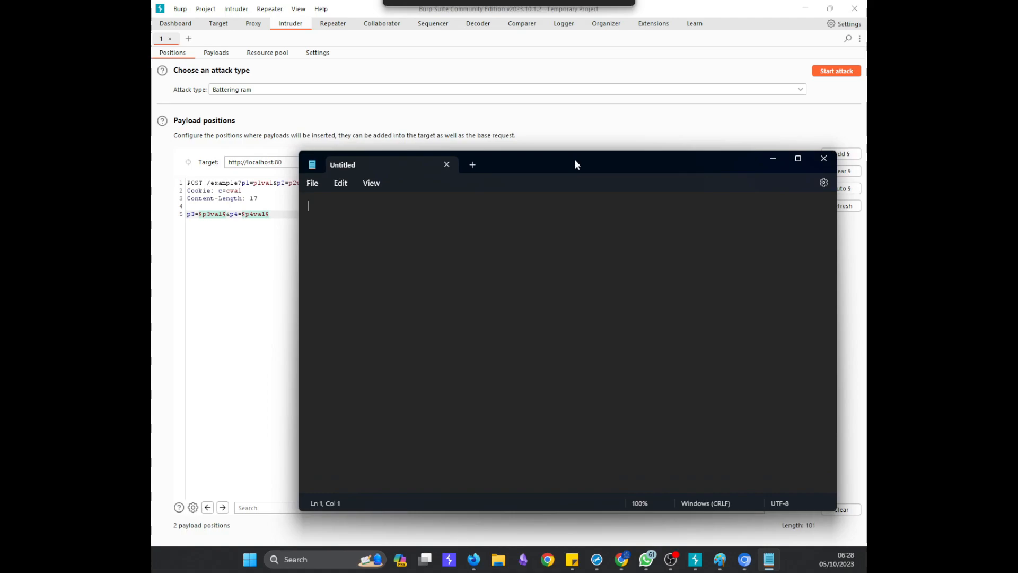
{"action": "left_click", "coordinate": [396, 90]}
{"action": "left_click", "coordinate": [334, 170]}
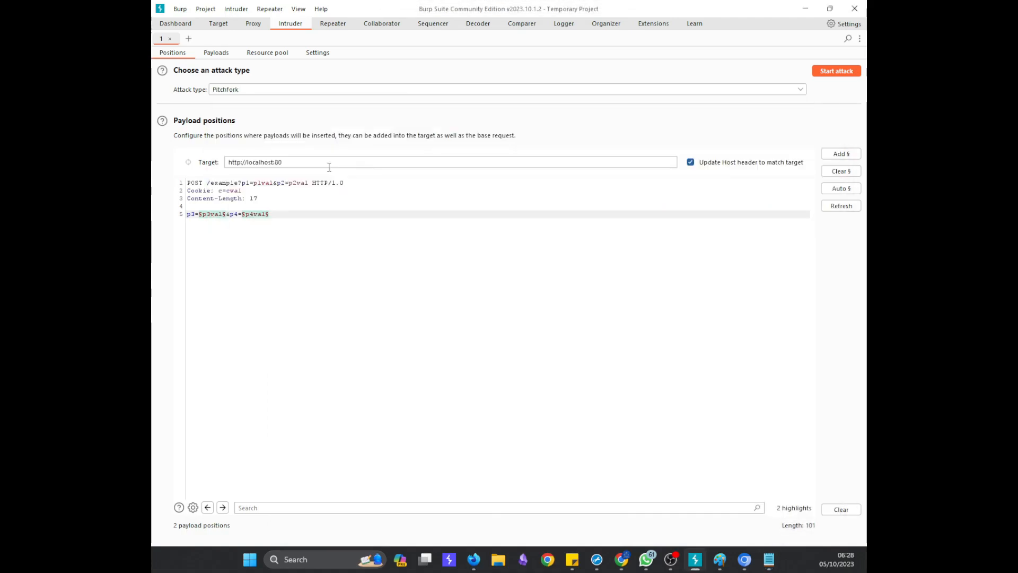
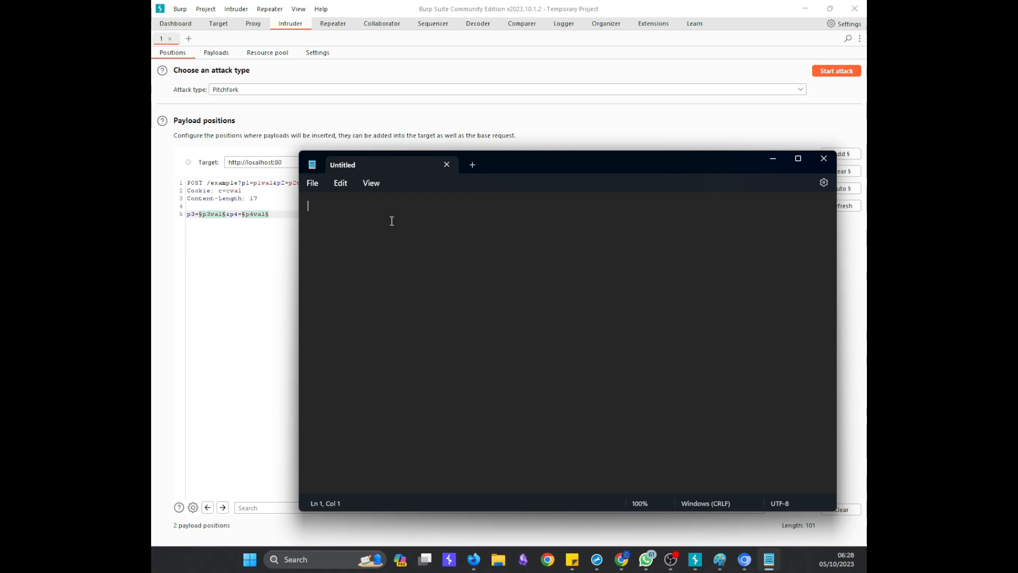
- Write USERNAME in the blank Notepad document
{"action": "type", "text": "US"}
{"action": "key", "text": "BackSpace"}
{"action": "type", "text": "SERNAME"}
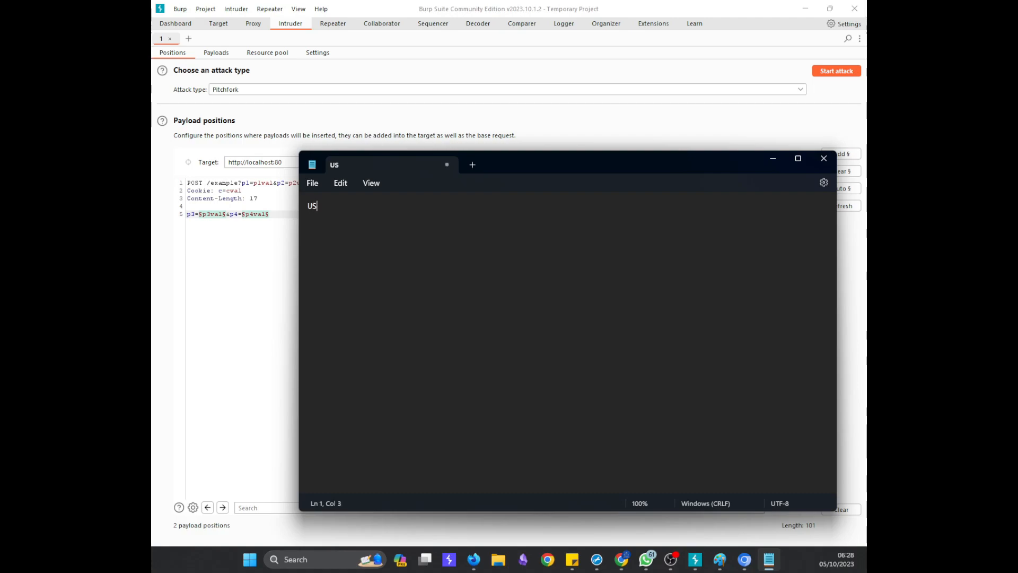
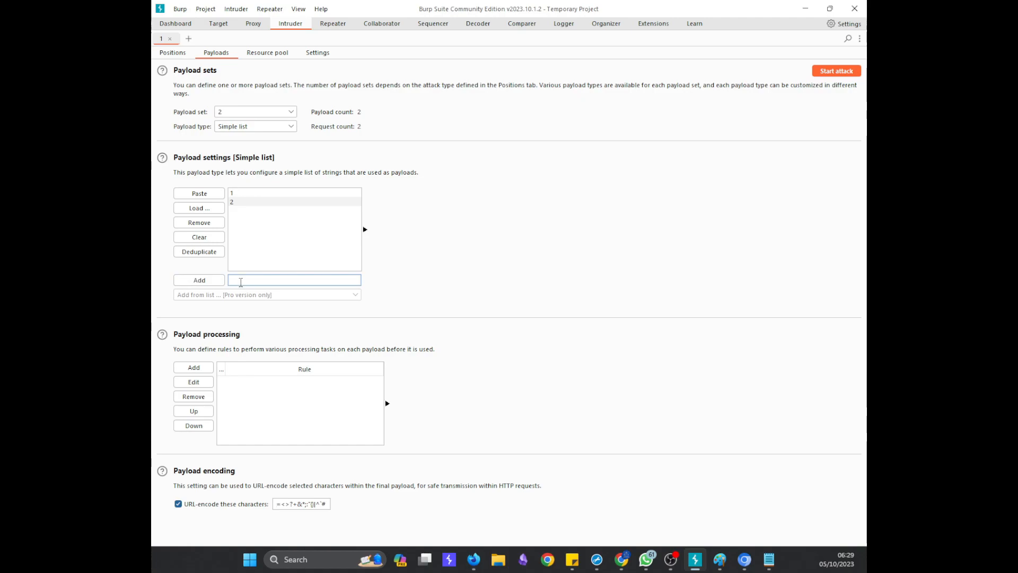
- Add 3 to the simple list of payload set 2 and compare the lists of both payload sets
{"action": "type", "text": "3"}
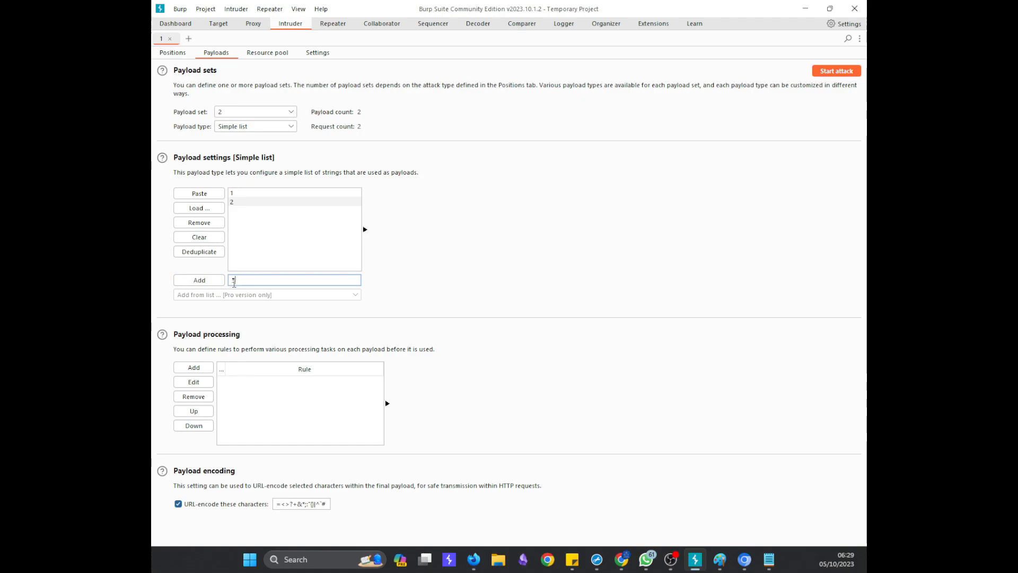
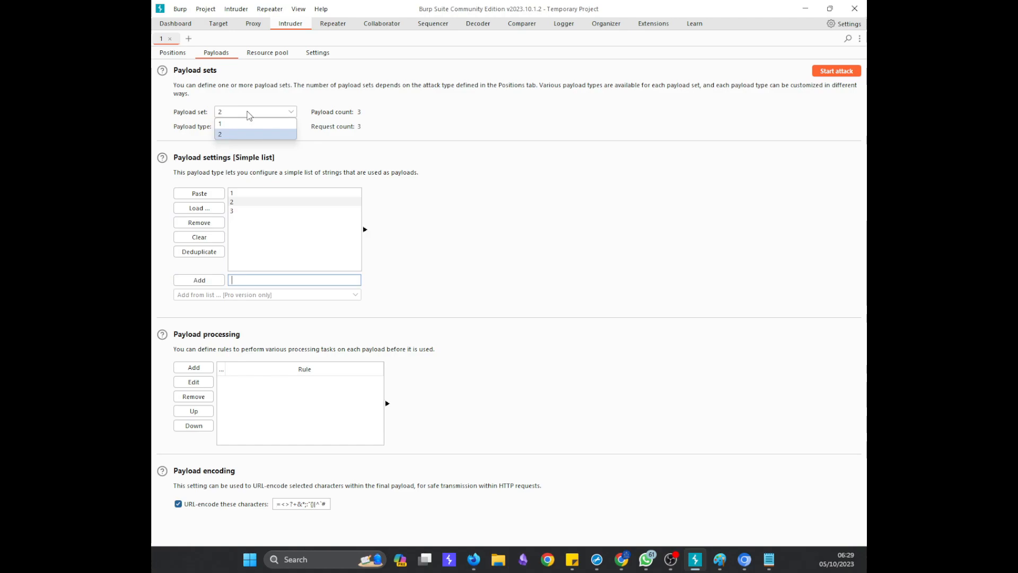
{"action": "left_click", "coordinate": [238, 127]}
{"action": "left_click", "coordinate": [183, 54]}
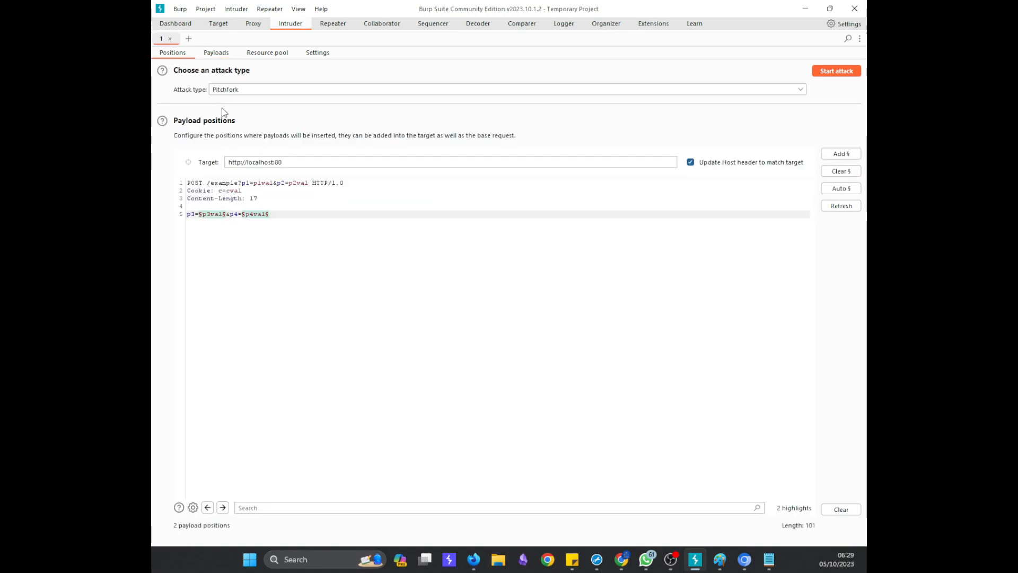
{"action": "left_click", "coordinate": [218, 53]}
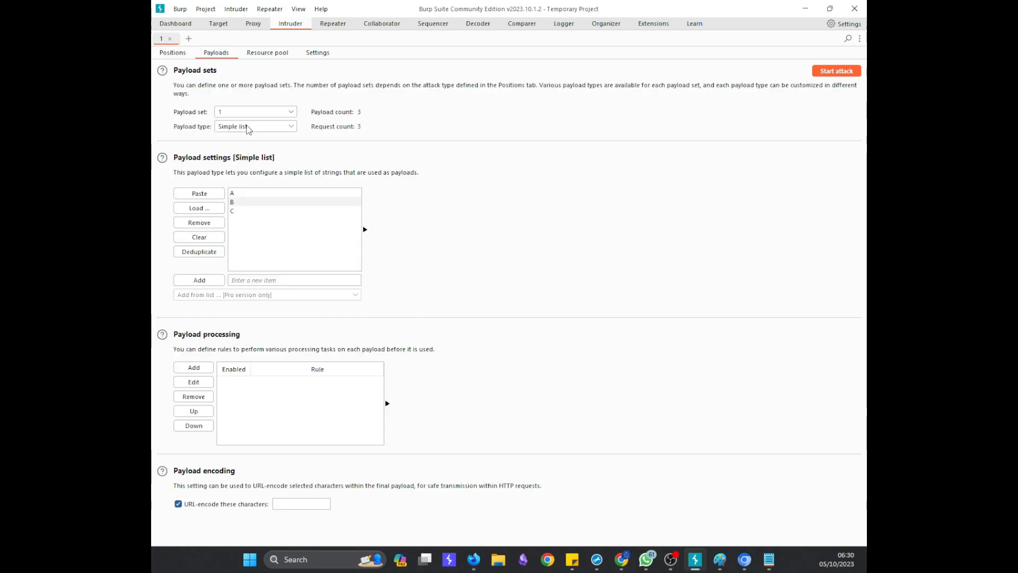
{"action": "left_click", "coordinate": [255, 113]}
{"action": "left_click", "coordinate": [254, 134]}
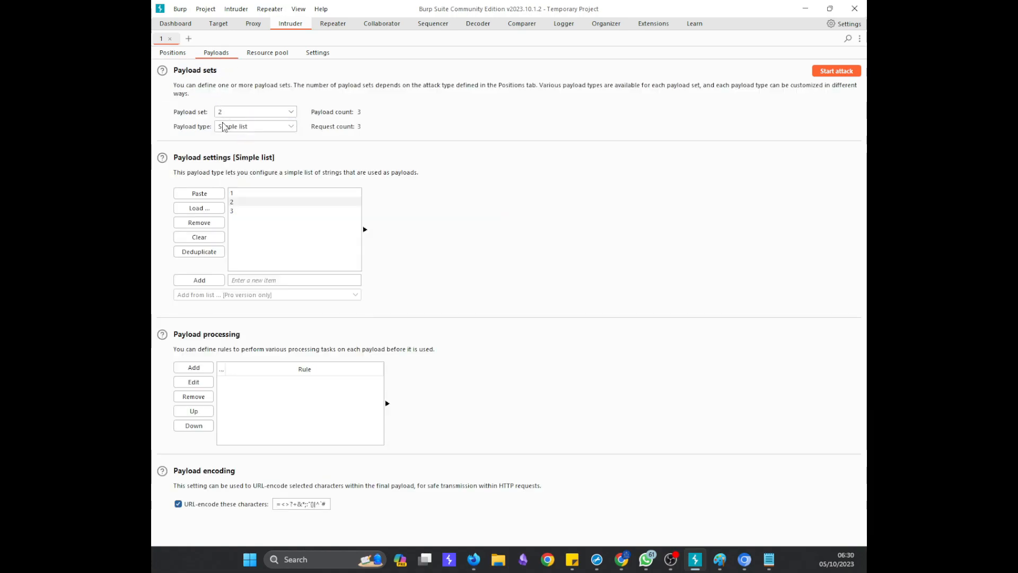
- Change the attack type to Cluster bomb and check the payload settings again
{"action": "left_click", "coordinate": [184, 54]}
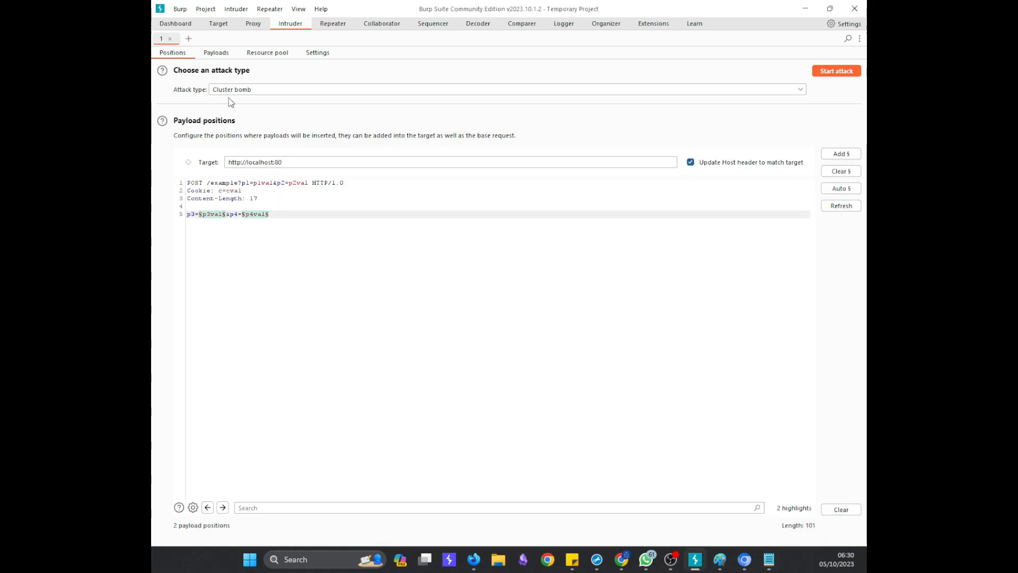
{"action": "left_click", "coordinate": [217, 53]}
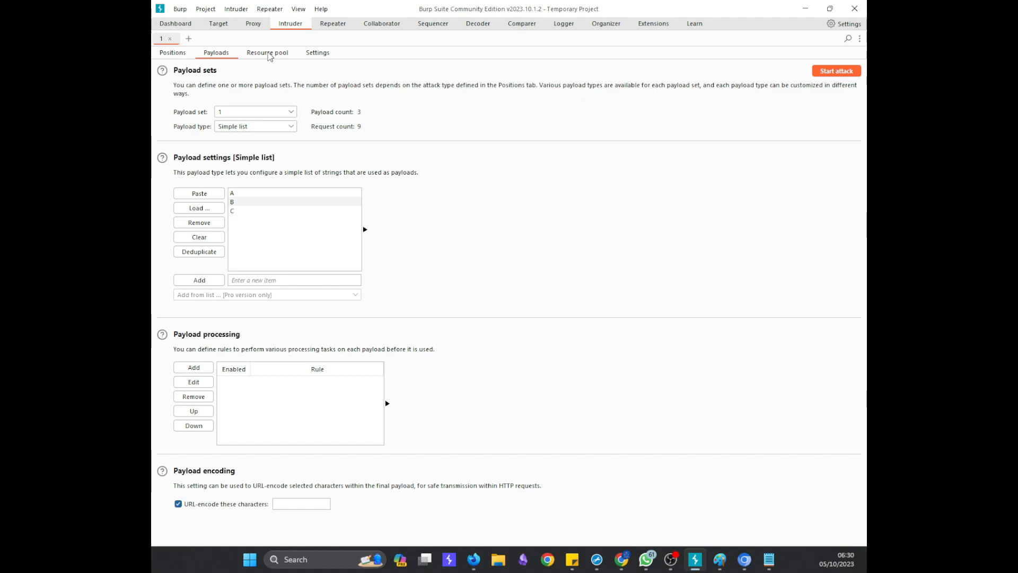
- Configure a new resource pool with at most 100 concurrent requests and a fixed delay of 1000 milliseconds between requests
{"action": "left_click", "coordinate": [269, 54]}
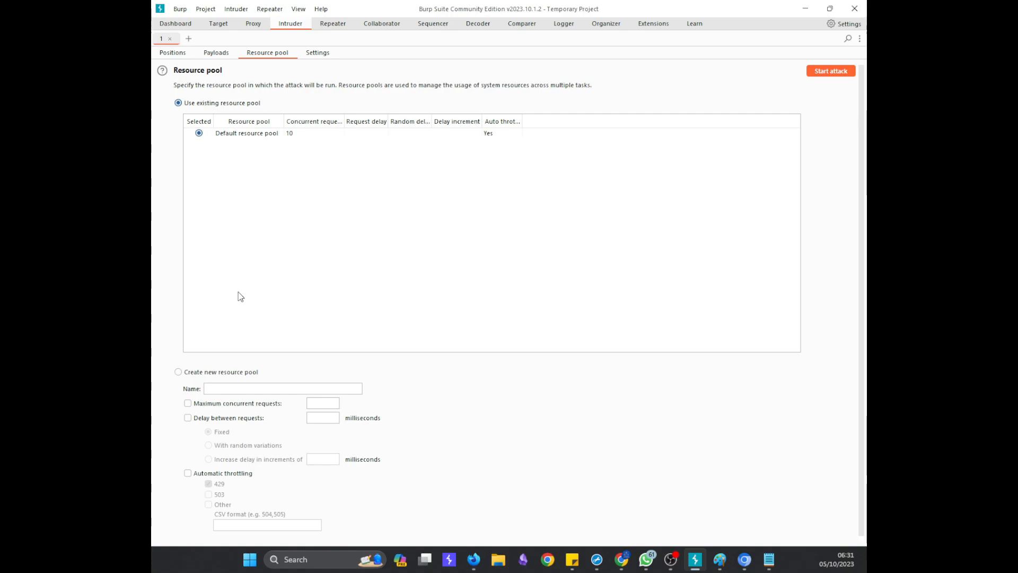
{"action": "left_click", "coordinate": [220, 375]}
{"action": "left_click", "coordinate": [244, 404]}
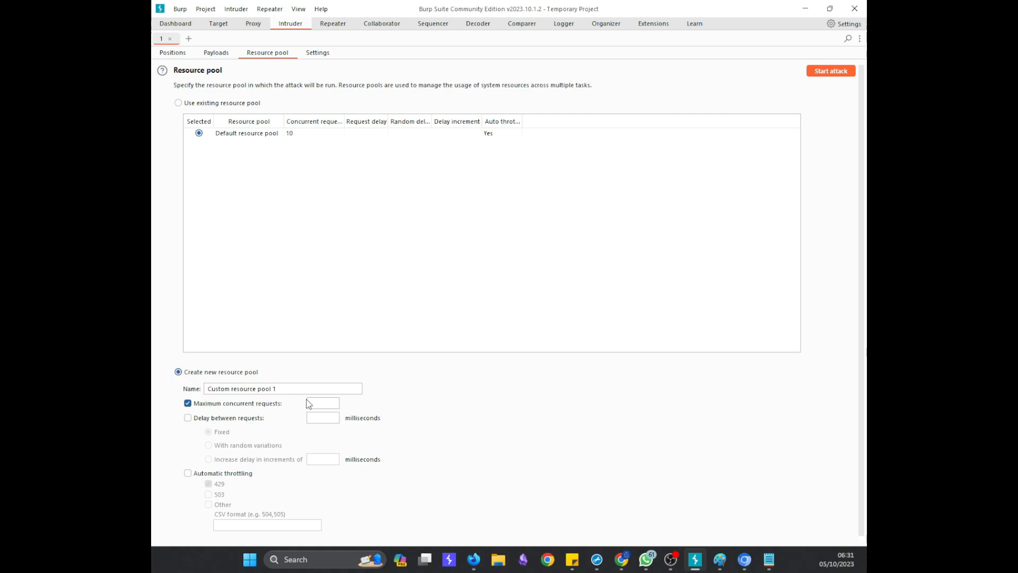
{"action": "left_click", "coordinate": [331, 403]}
{"action": "type", "text": "100"}
{"action": "left_click", "coordinate": [252, 420]}
{"action": "left_click", "coordinate": [331, 419]}
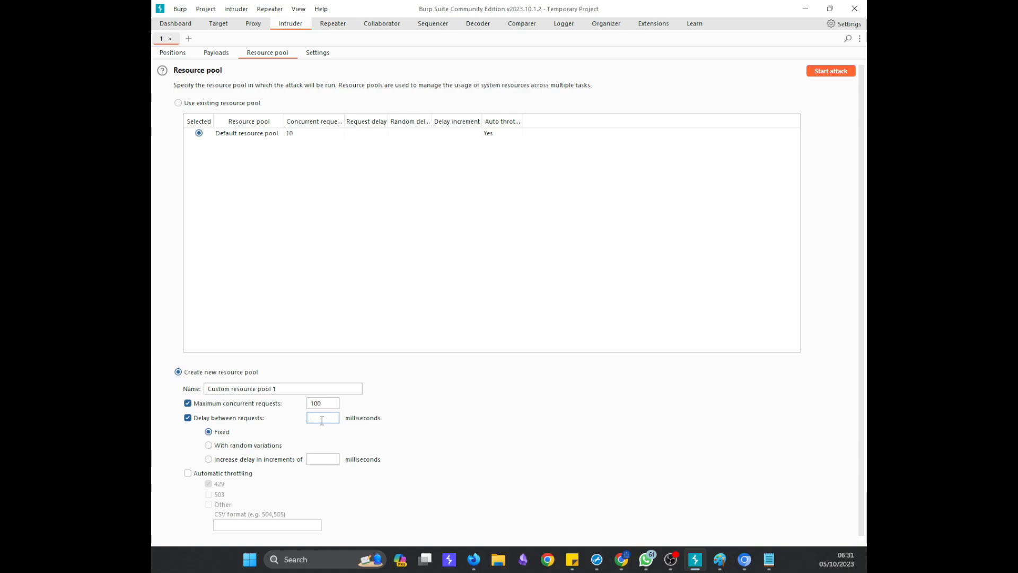
{"action": "type", "text": "1000"}
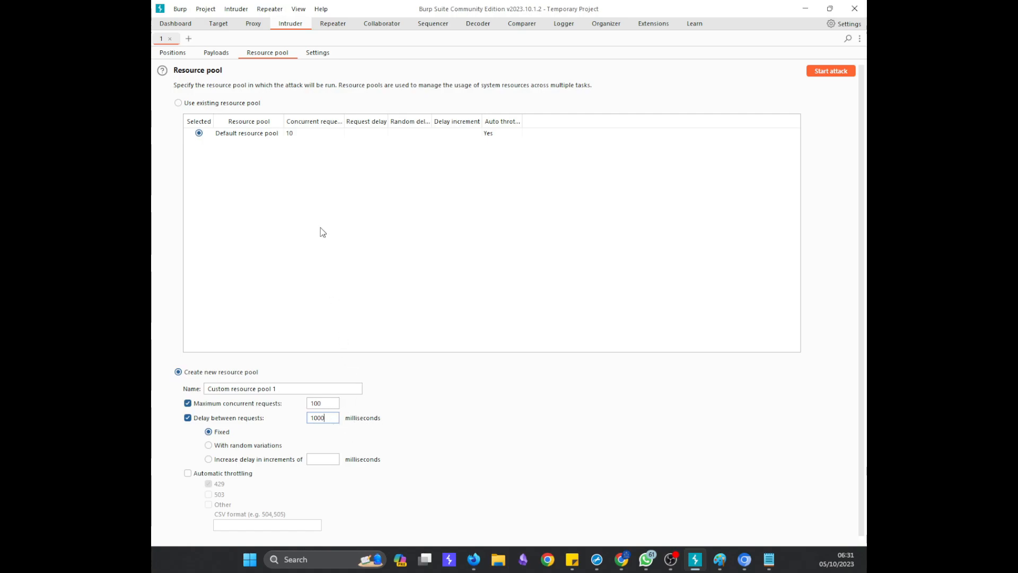
- Look through Intruder's attack settings, from request headers down to the HTTP version
{"action": "left_click", "coordinate": [318, 53]}
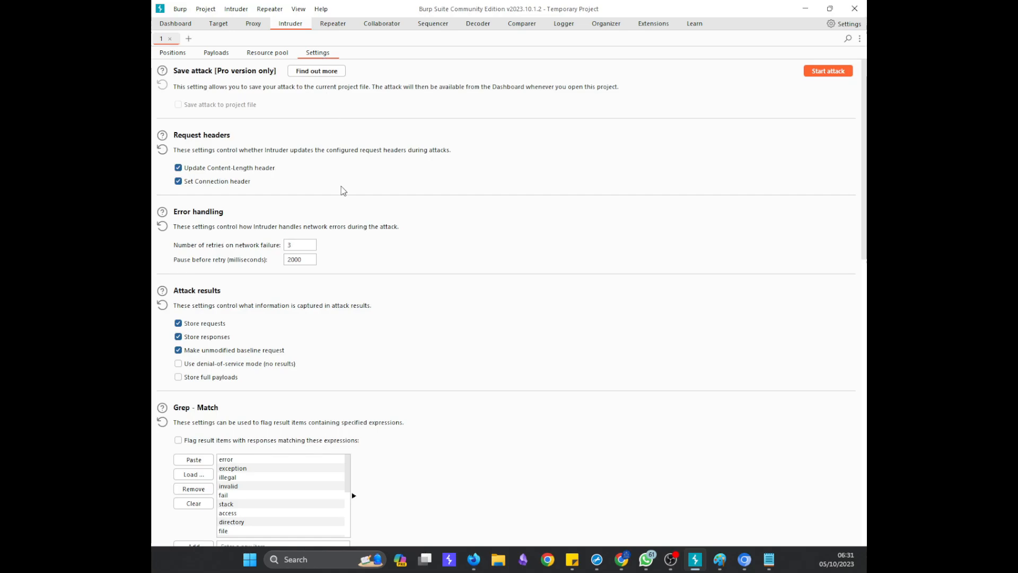
{"action": "scroll", "coordinate": [342, 190], "scroll_direction": "down", "scroll_amount": 10}
{"action": "scroll", "coordinate": [342, 191], "scroll_direction": "down", "scroll_amount": 6}
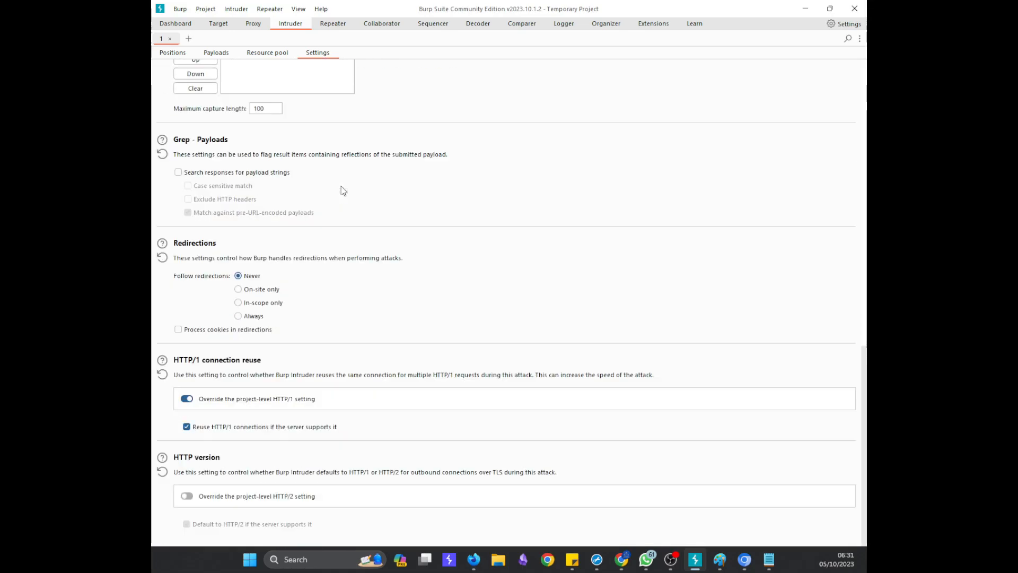
{"action": "scroll", "coordinate": [341, 191], "scroll_direction": "up", "scroll_amount": 18}
- Open Repeater and reorder it so that it sits between Collaborator and Sequencer
{"action": "left_click", "coordinate": [334, 23]}
{"action": "left_click_drag", "start_coordinate": [334, 25], "coordinate": [556, 306]}
{"action": "left_click_drag", "start_coordinate": [321, 129], "coordinate": [357, 28]}
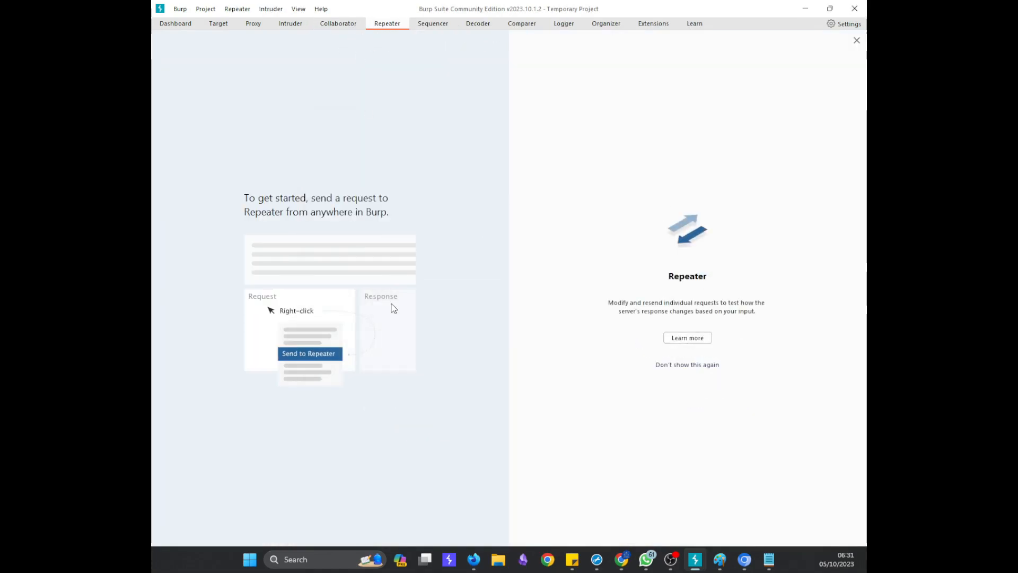
- Send the captured facebook.com request 314 from the Proxy's HTTP history to Repeater
{"action": "left_click", "coordinate": [257, 25]}
{"action": "left_click", "coordinate": [220, 35]}
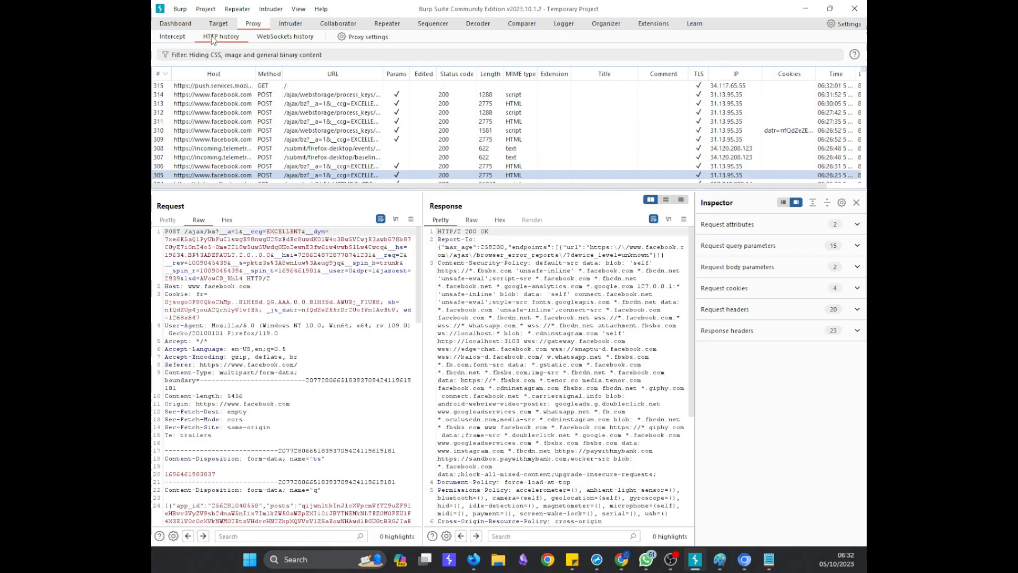
{"action": "left_click", "coordinate": [233, 94]}
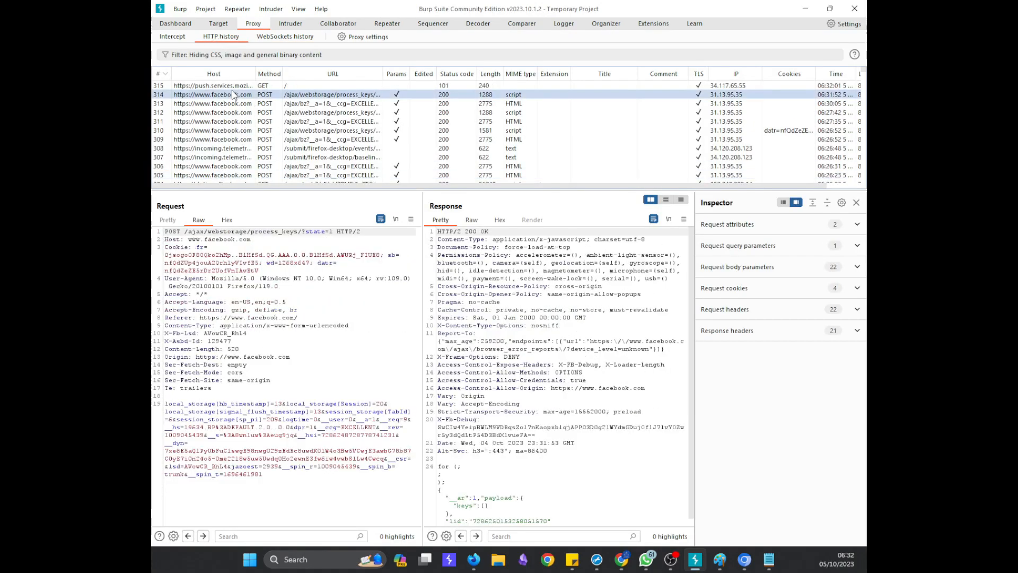
{"action": "right_click", "coordinate": [276, 259]}
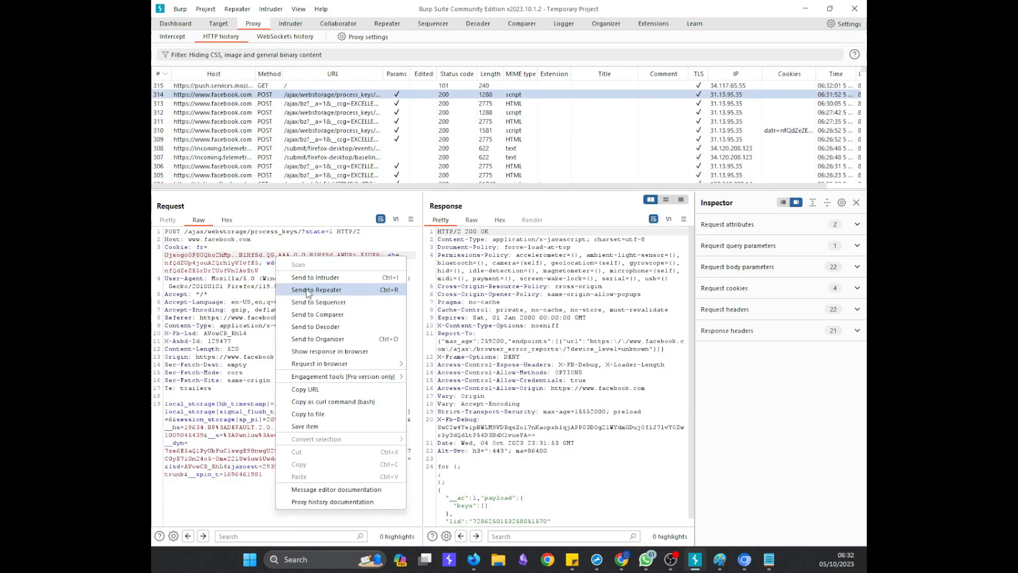
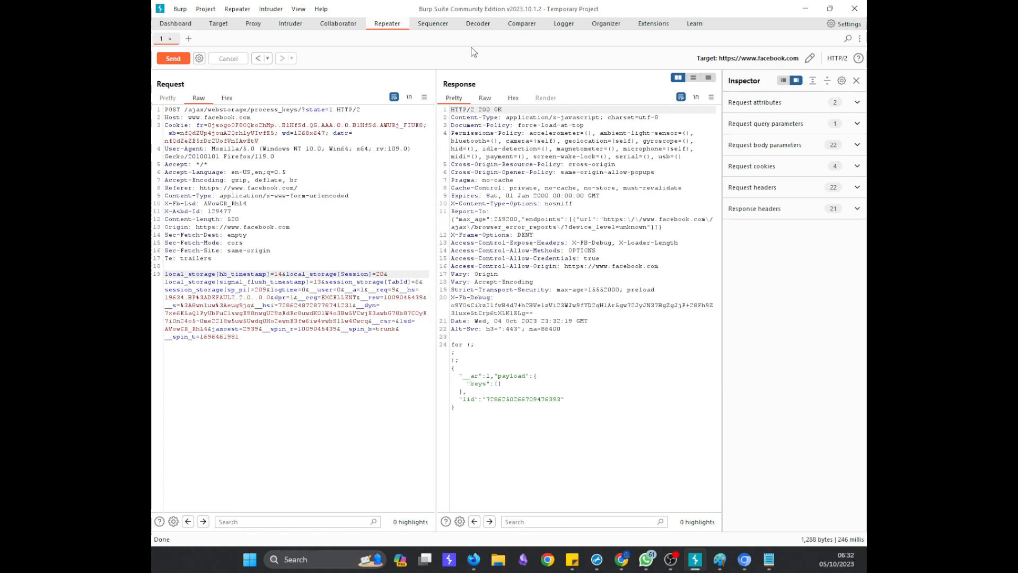
- View the Sequencer's live capture options and the Decoder tool
{"action": "left_click", "coordinate": [434, 25]}
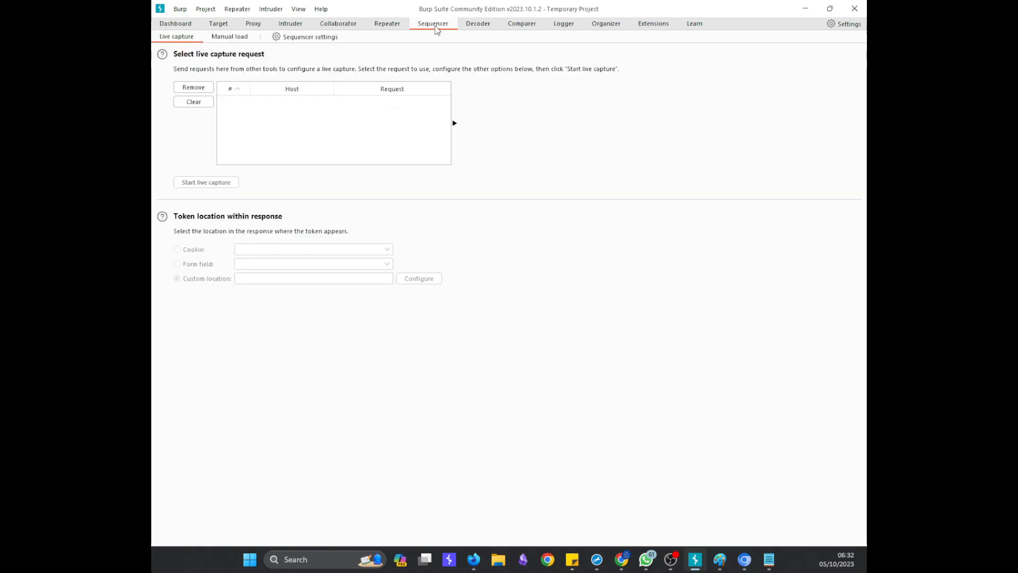
{"action": "left_click", "coordinate": [475, 27]}
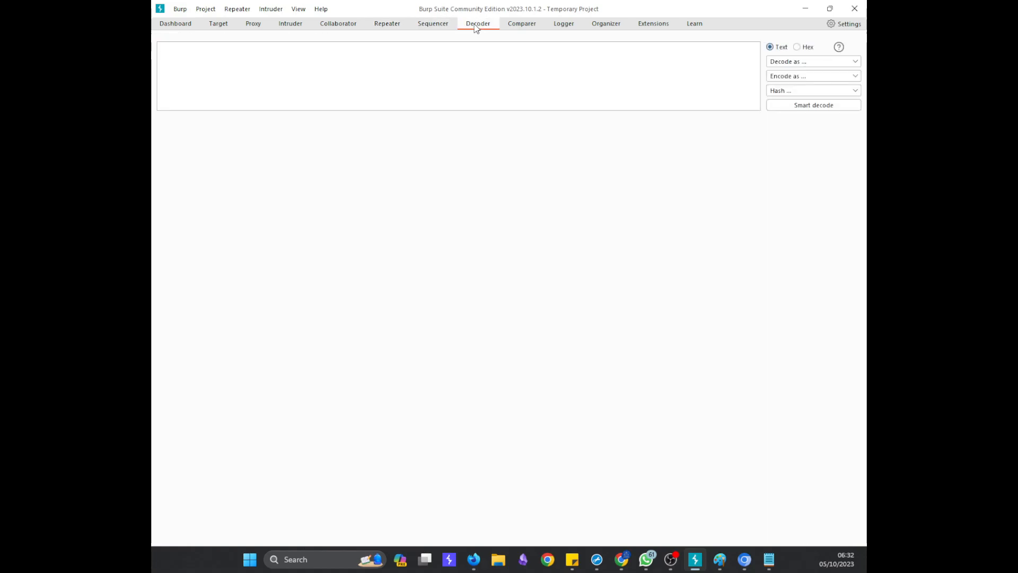
- View the Decoder's available decoding formats and open the Comparer tool
{"action": "left_click", "coordinate": [483, 49]}
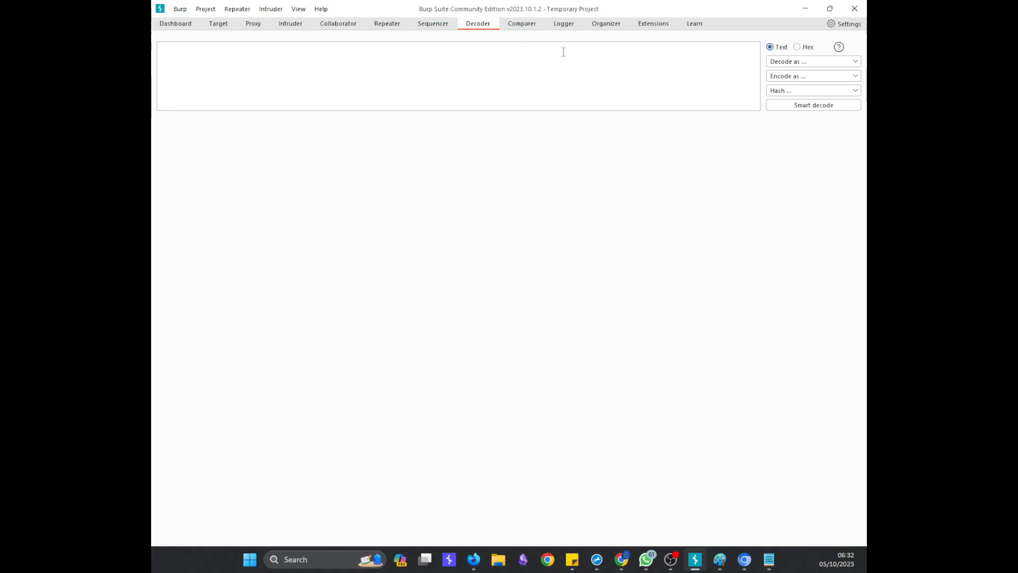
{"action": "left_click", "coordinate": [806, 62]}
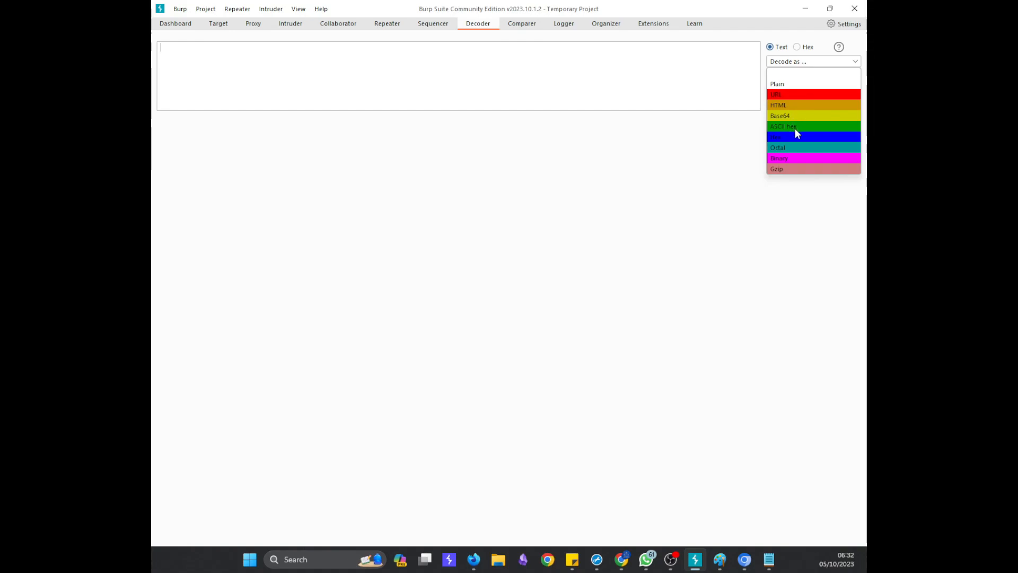
{"action": "left_click", "coordinate": [609, 79]}
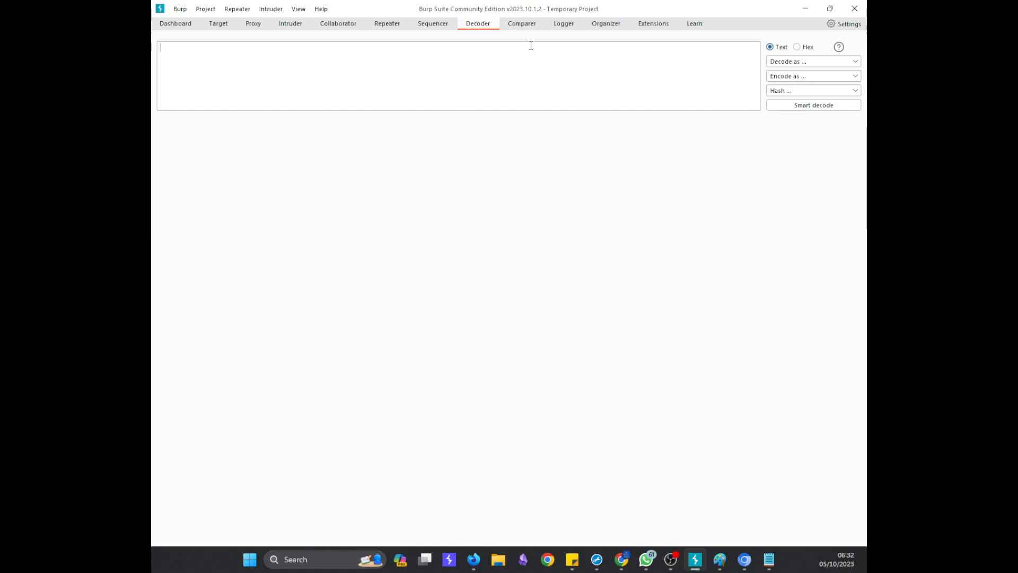
{"action": "left_click", "coordinate": [524, 24]}
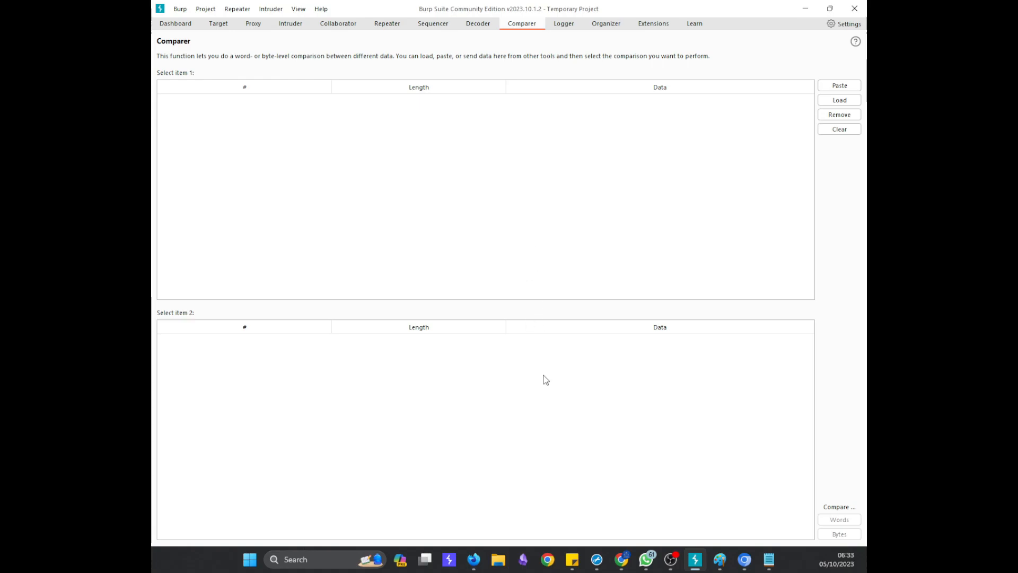
- Sort the Logger entries by number, newest first, and examine the latest facebook.com request and the rest of the log
{"action": "left_click", "coordinate": [560, 29]}
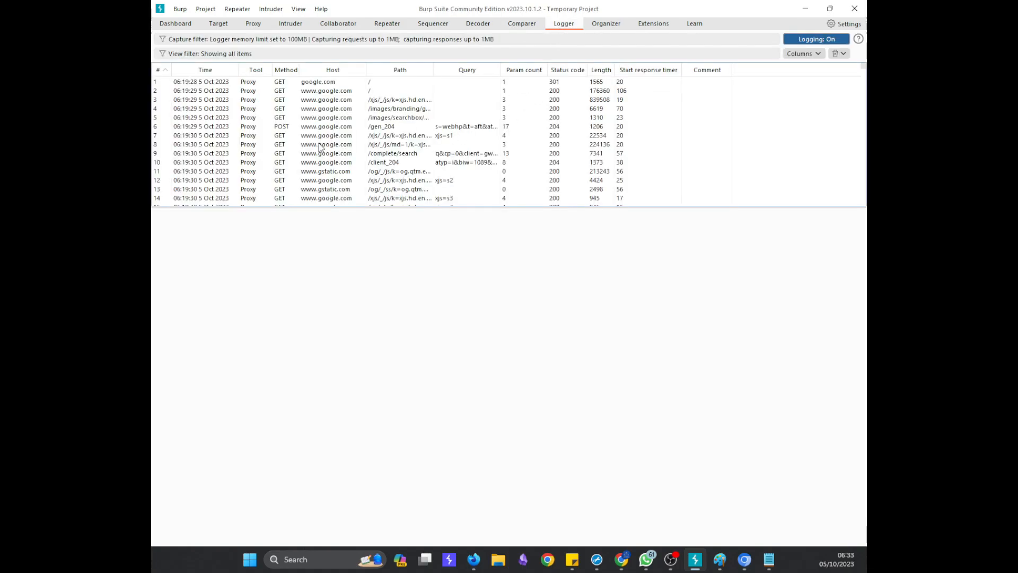
{"action": "left_click", "coordinate": [159, 70]}
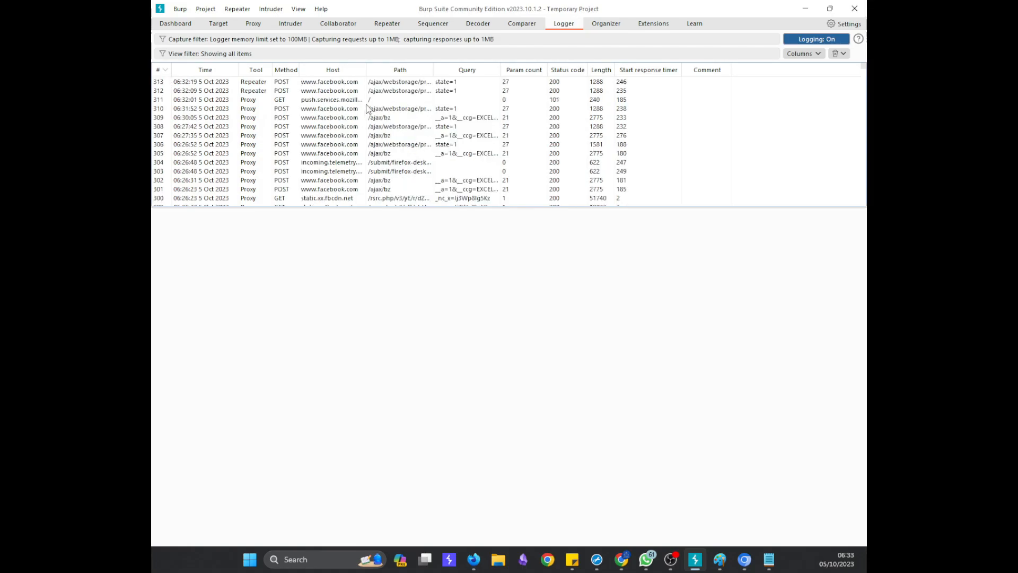
{"action": "left_click", "coordinate": [334, 84]}
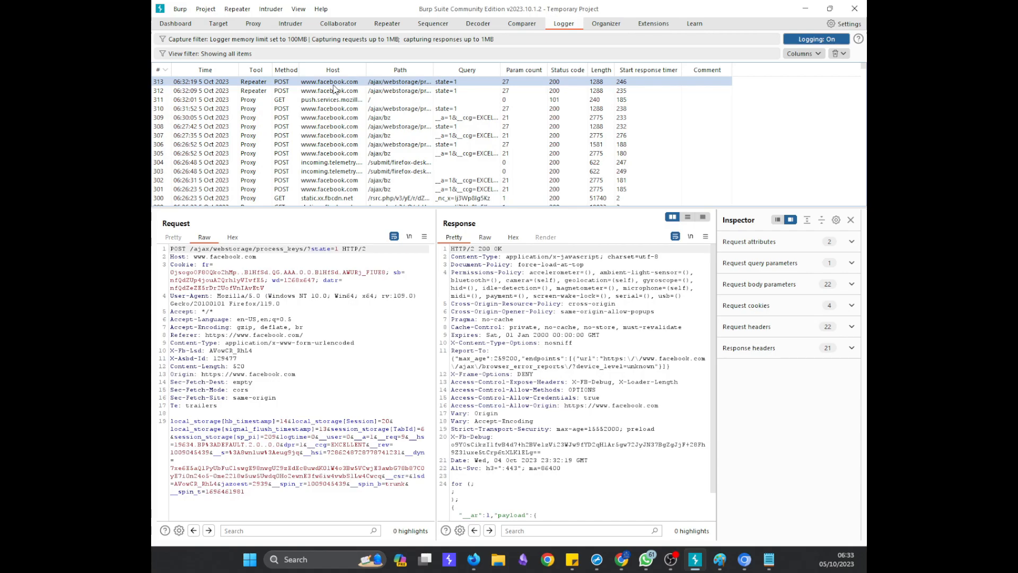
{"action": "scroll", "coordinate": [343, 149], "scroll_direction": "down", "scroll_amount": 20}
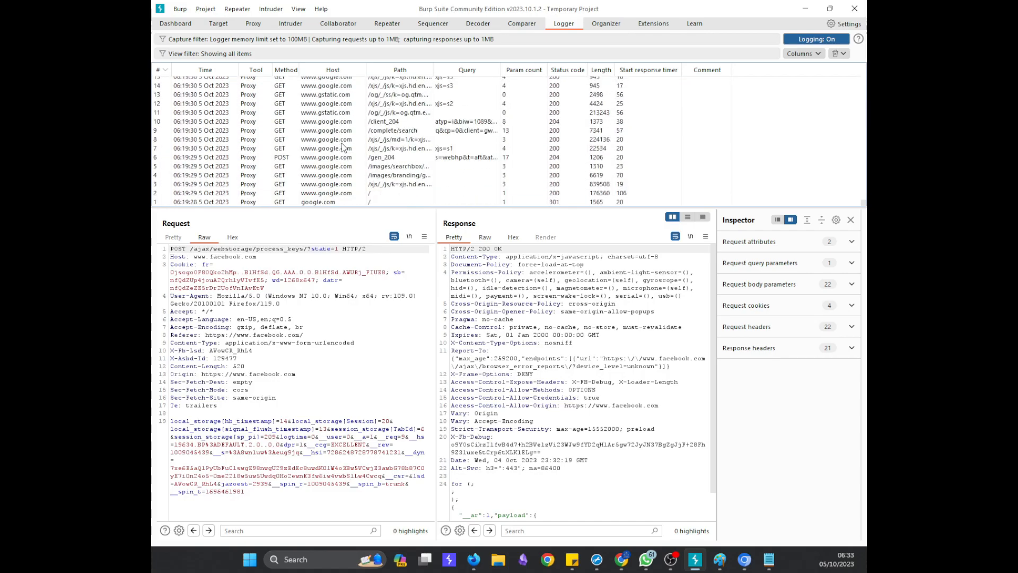
{"action": "scroll", "coordinate": [343, 149], "scroll_direction": "up", "scroll_amount": 20}
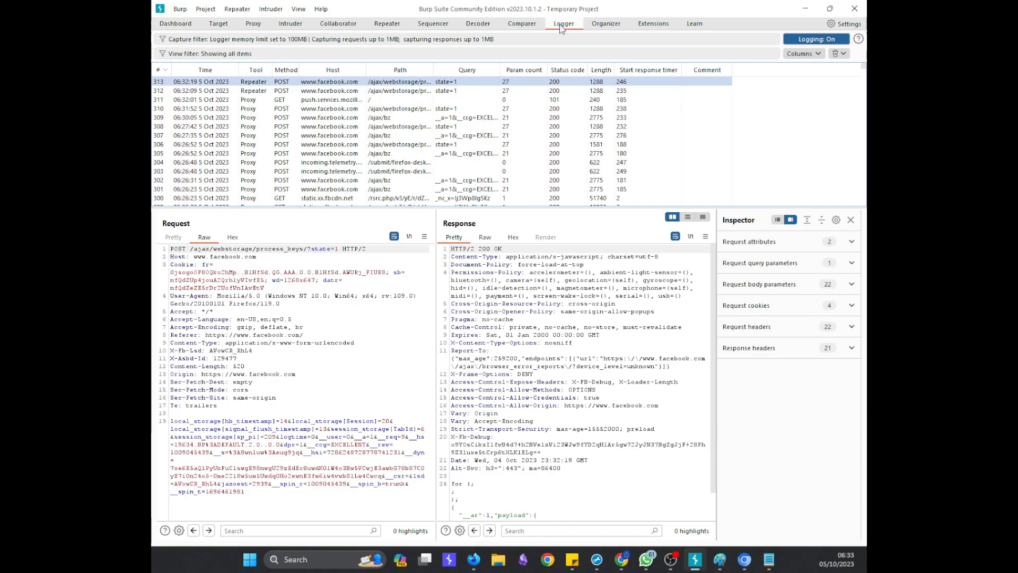
- Sort the BApp Store extensions by popularity, most popular first, and show the details of Active Scan++ beside a widened list
{"action": "left_click", "coordinate": [607, 27]}
{"action": "left_click", "coordinate": [652, 25]}
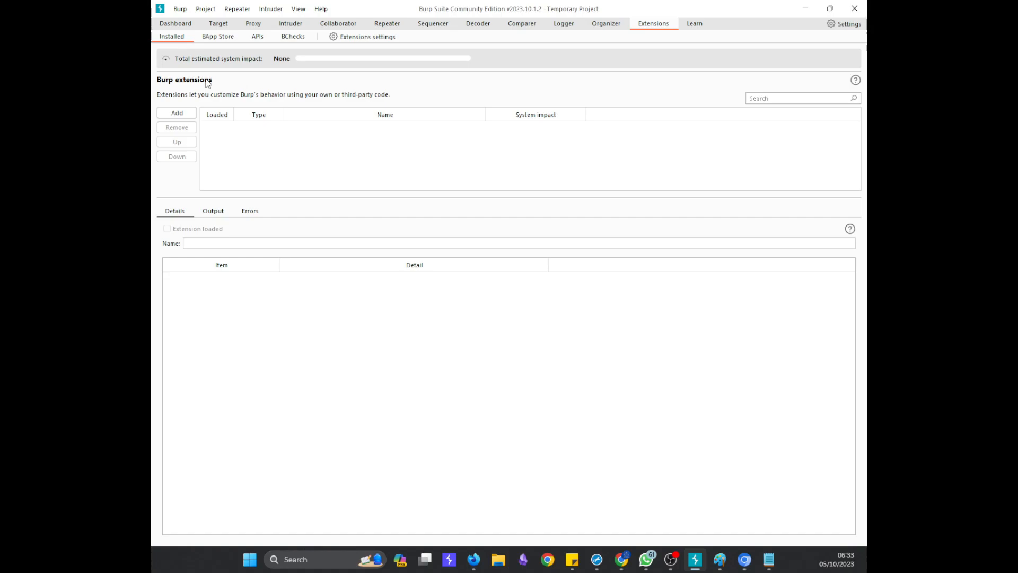
{"action": "left_click", "coordinate": [219, 40]}
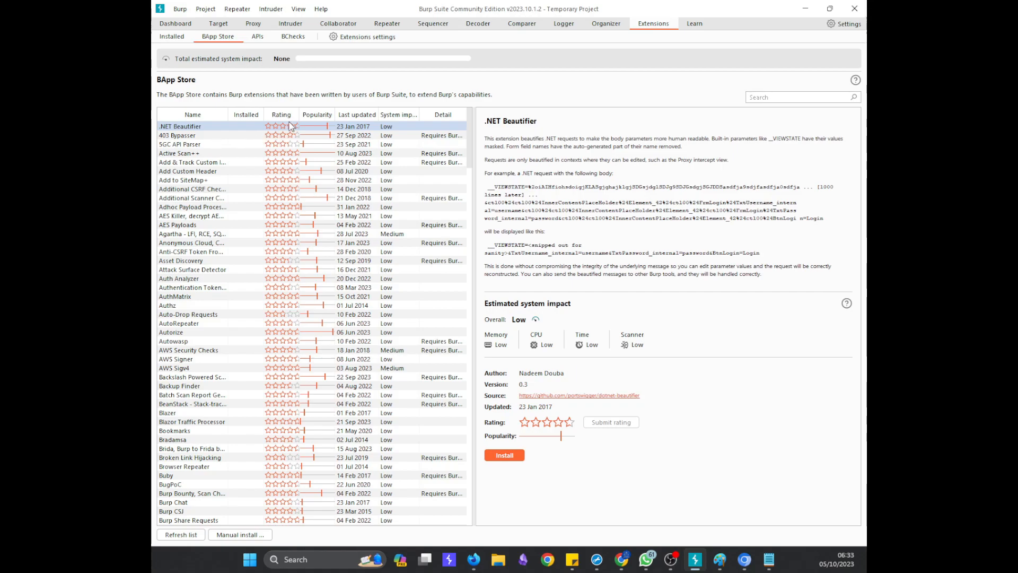
{"action": "left_click", "coordinate": [325, 115]}
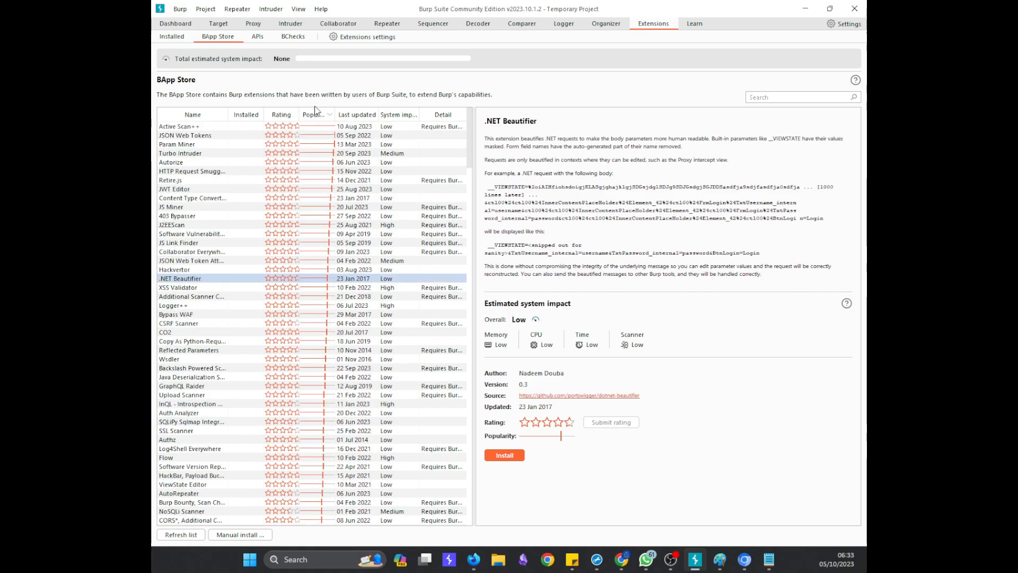
{"action": "left_click_drag", "start_coordinate": [475, 133], "coordinate": [504, 134]}
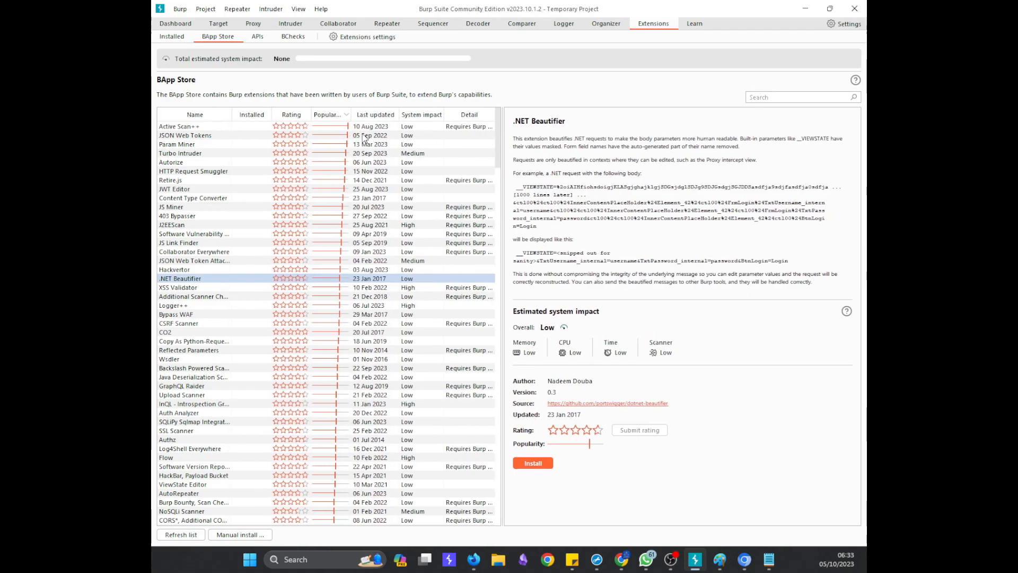
{"action": "left_click", "coordinate": [220, 127]}
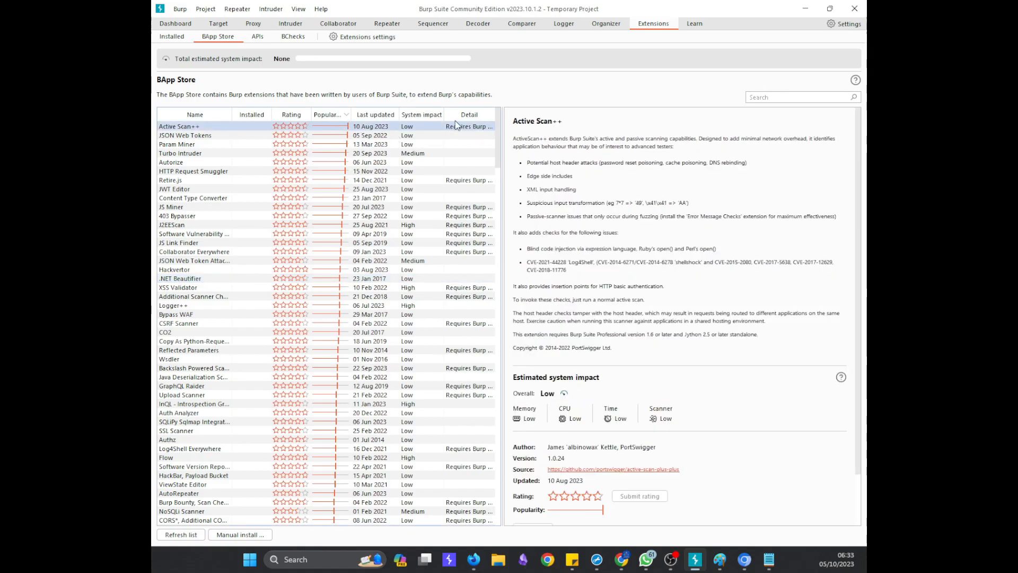
- Sort the BApp Store extensions by system impact, highest first, and return the list to most popular first
{"action": "left_click", "coordinate": [438, 115]}
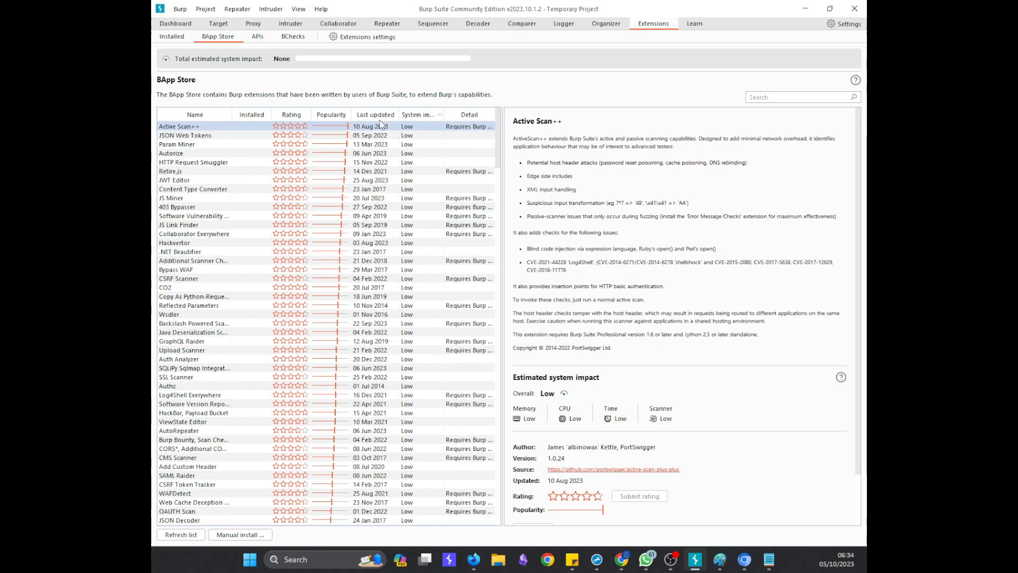
{"action": "left_click", "coordinate": [438, 116]}
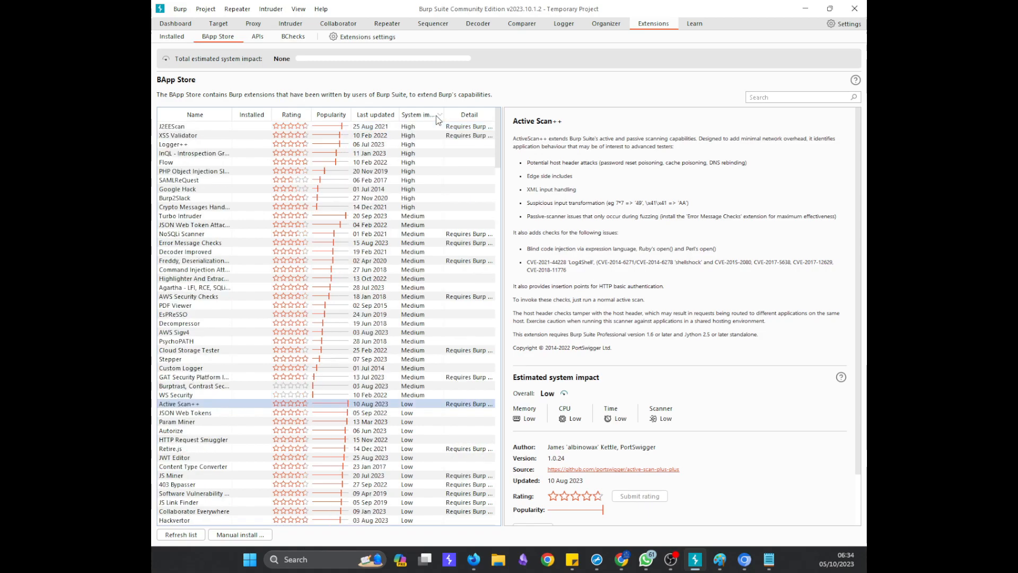
{"action": "left_click", "coordinate": [345, 115]}
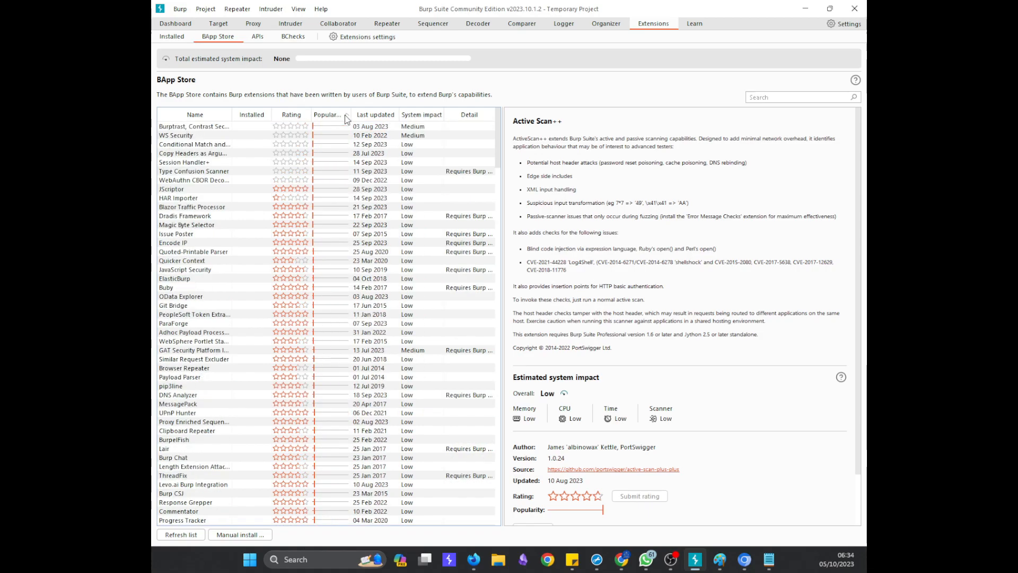
{"action": "left_click", "coordinate": [346, 117]}
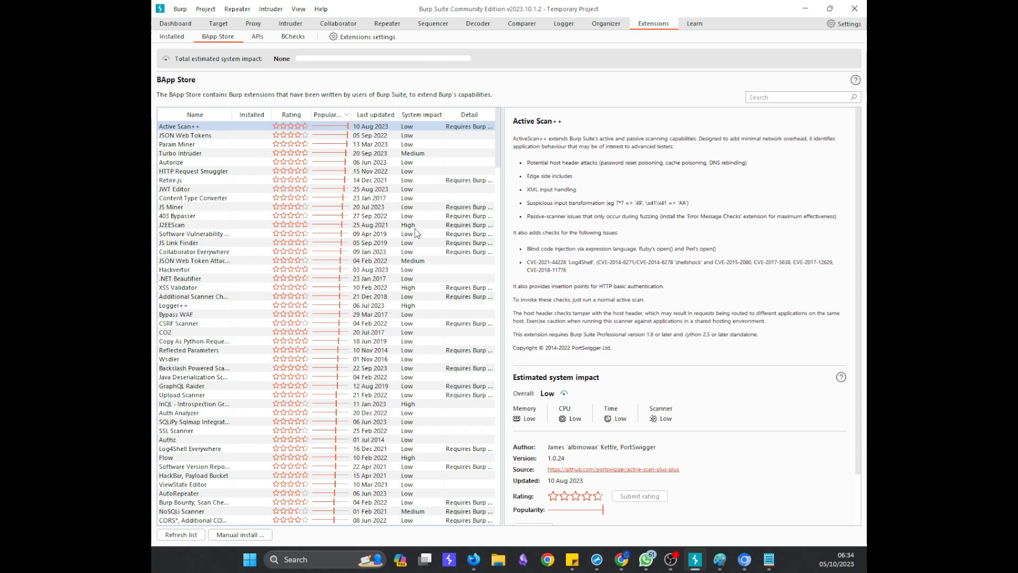
- Browse the BApp Store list down to the least popular extensions and back up
{"action": "scroll", "coordinate": [416, 234], "scroll_direction": "down", "scroll_amount": 20}
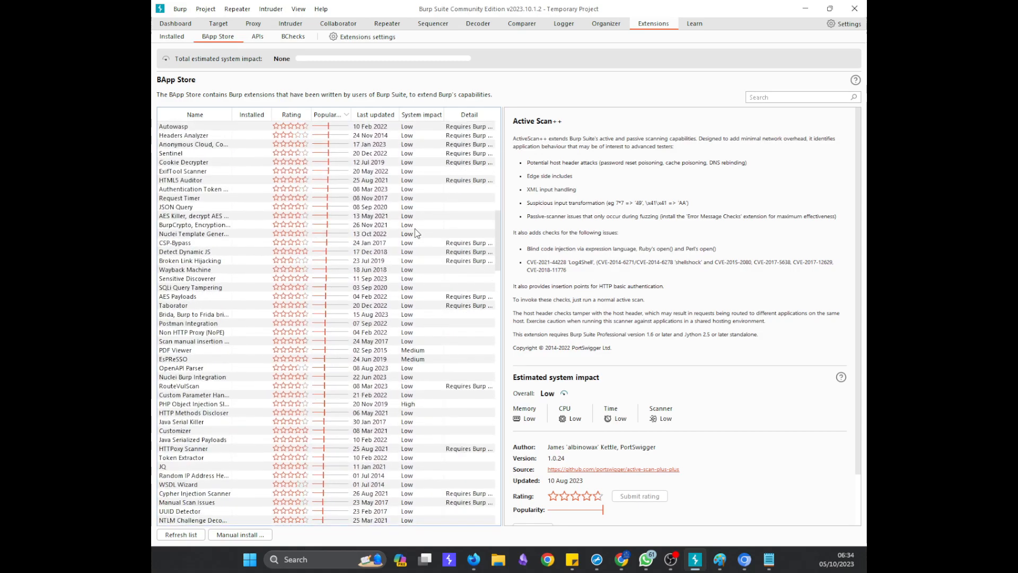
{"action": "scroll", "coordinate": [416, 234], "scroll_direction": "down", "scroll_amount": 20}
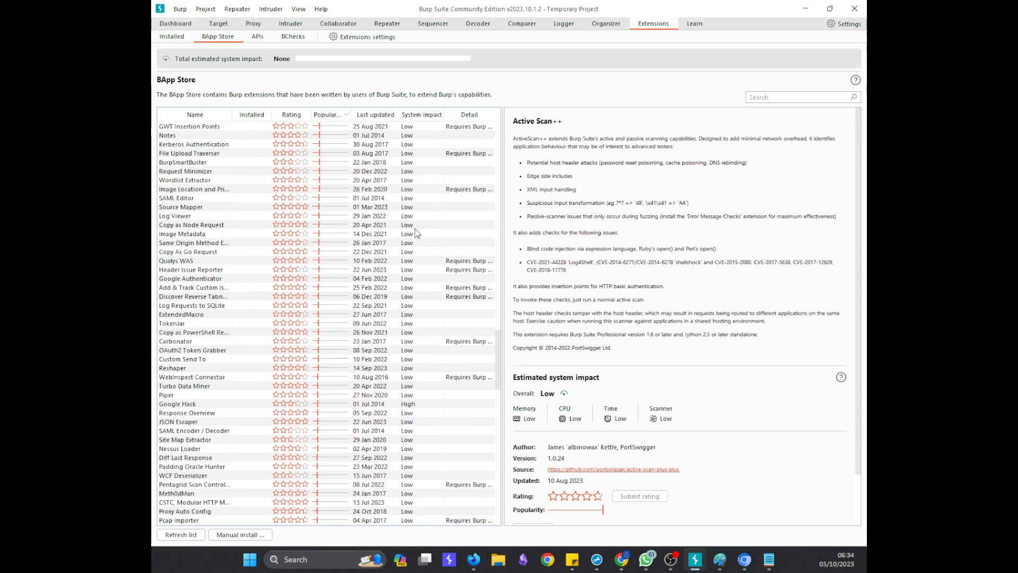
{"action": "scroll", "coordinate": [416, 234], "scroll_direction": "down", "scroll_amount": 20}
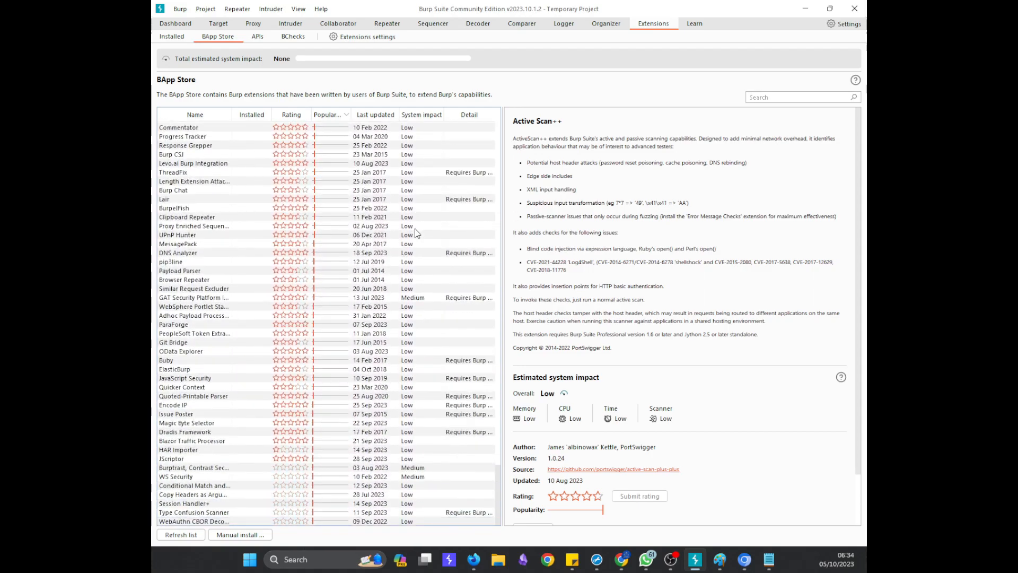
{"action": "scroll", "coordinate": [416, 234], "scroll_direction": "up", "scroll_amount": 20}
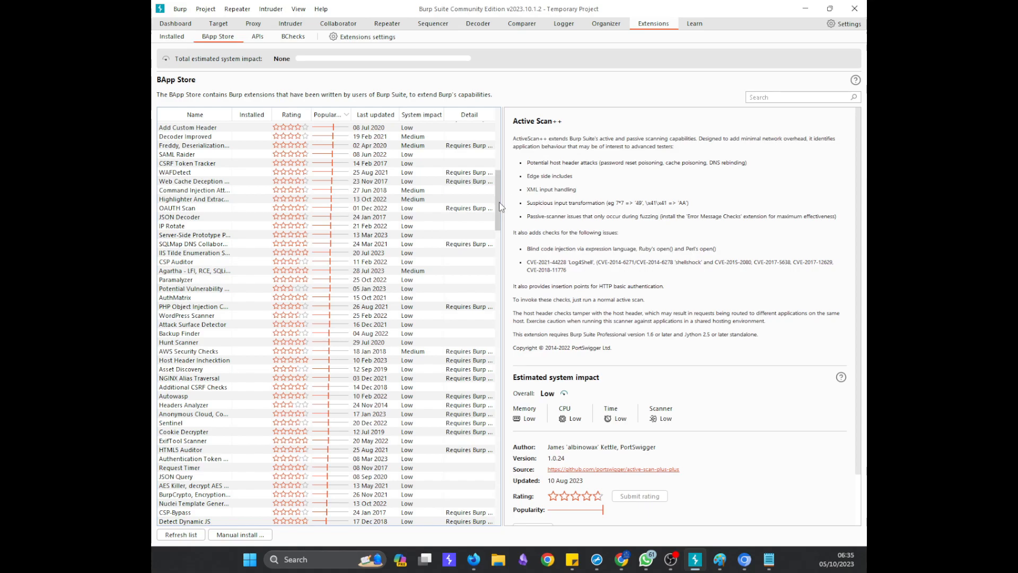
- Switch to Firefox to check which FoxyProxy proxy is active, and return to Burp Suite
{"action": "left_click", "coordinate": [745, 571]}
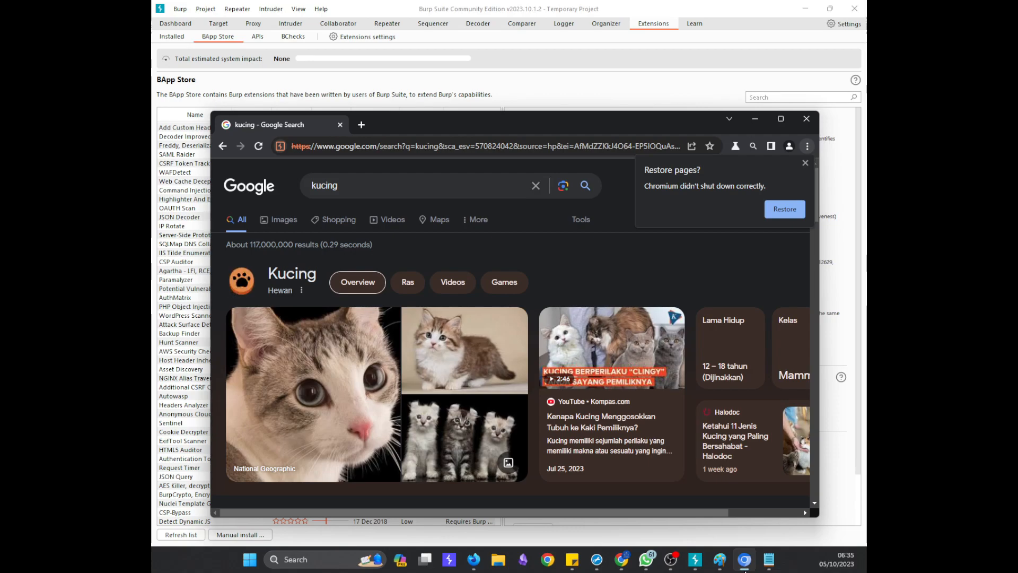
{"action": "left_click", "coordinate": [745, 571]}
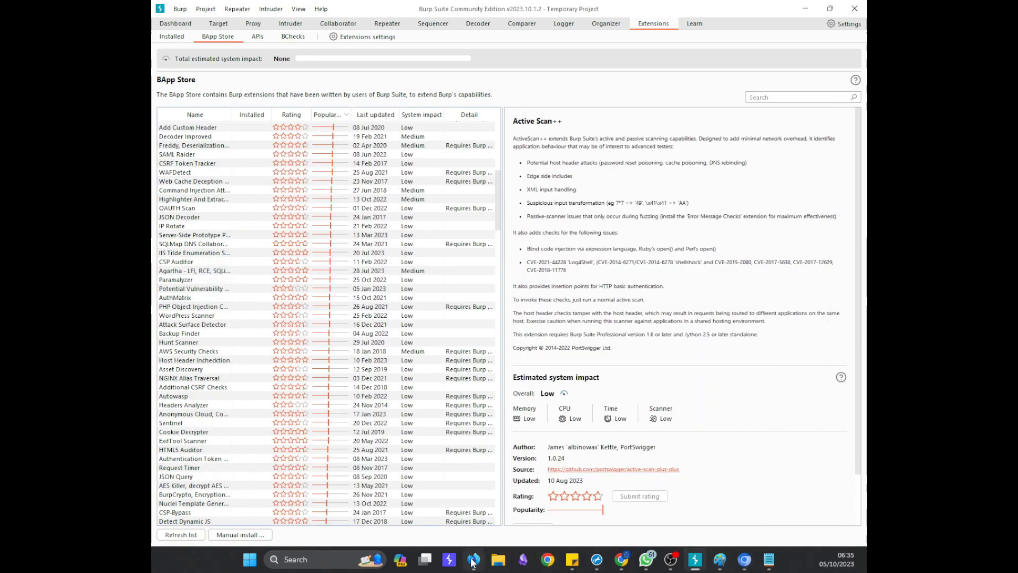
{"action": "left_click", "coordinate": [473, 559]}
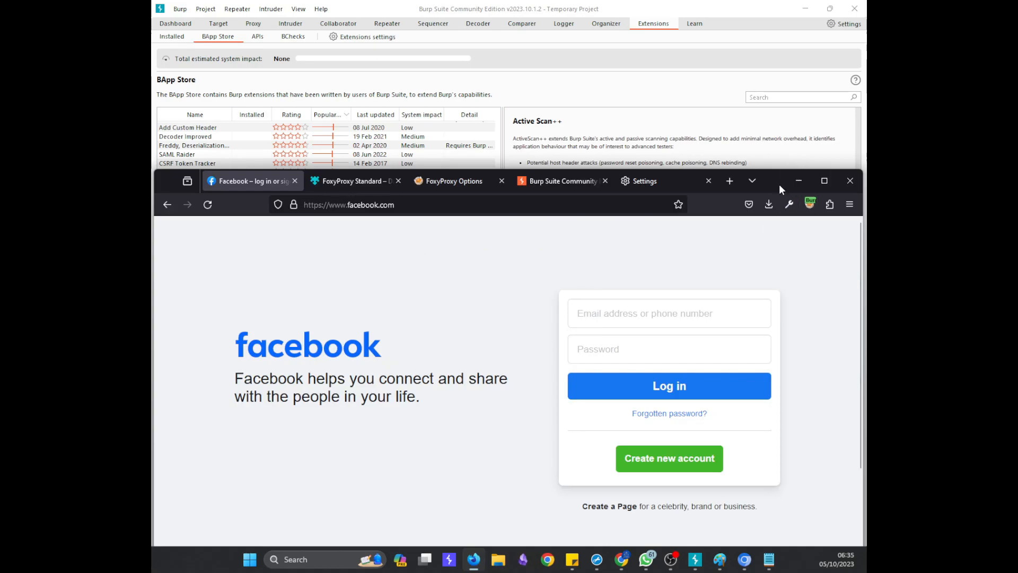
{"action": "left_click", "coordinate": [810, 204]}
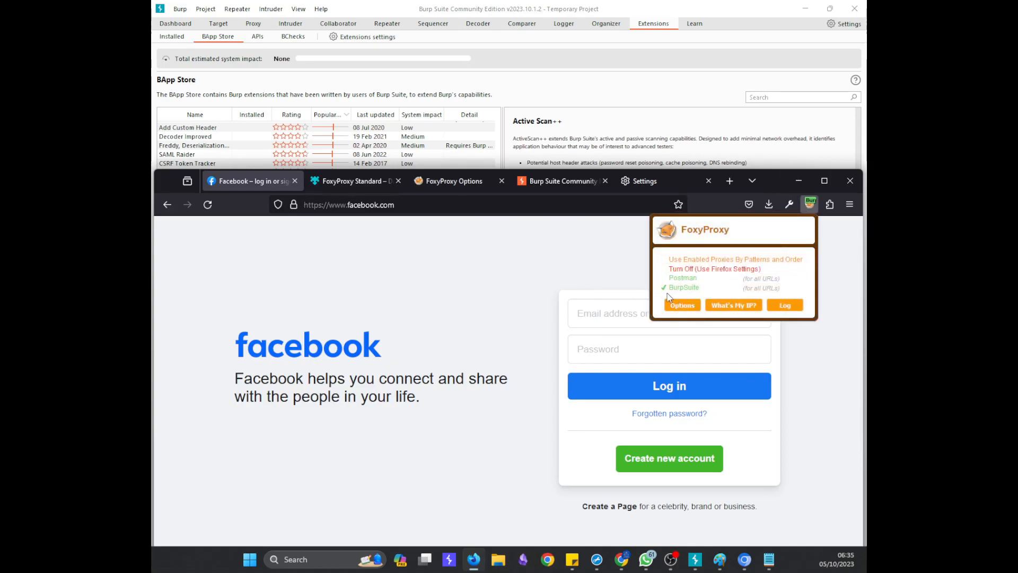
{"action": "left_click", "coordinate": [596, 267]}
{"action": "left_click", "coordinate": [571, 128]}
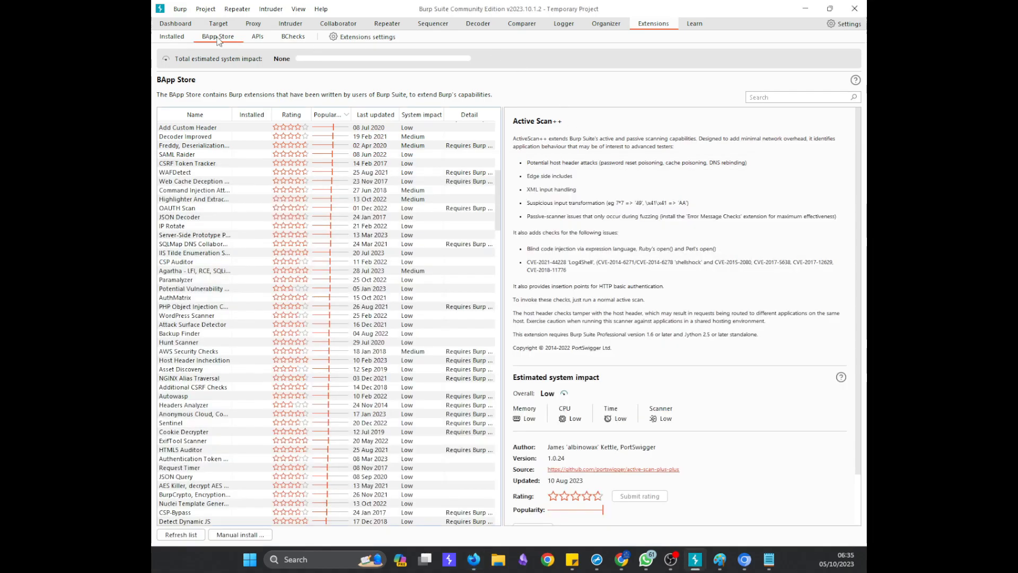